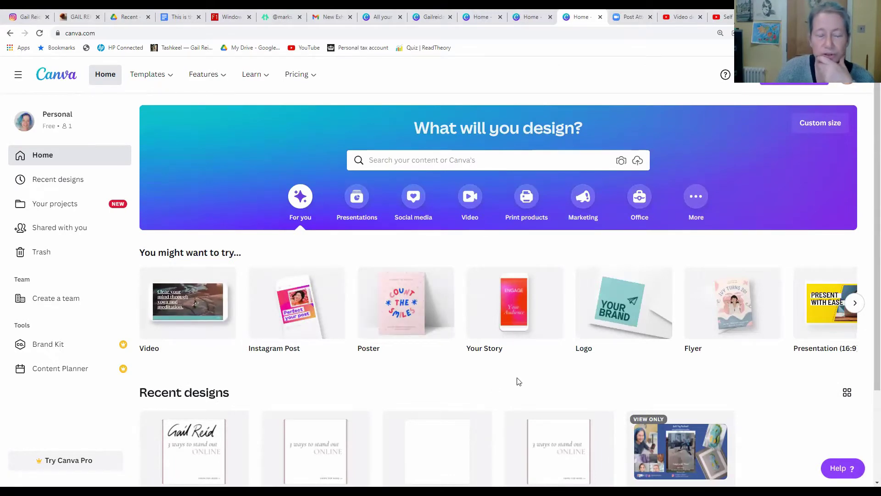
Preview the view-only streaming backgrounds design from the recent designs, page through its slides and close the preview.
mouse_move(535, 329)
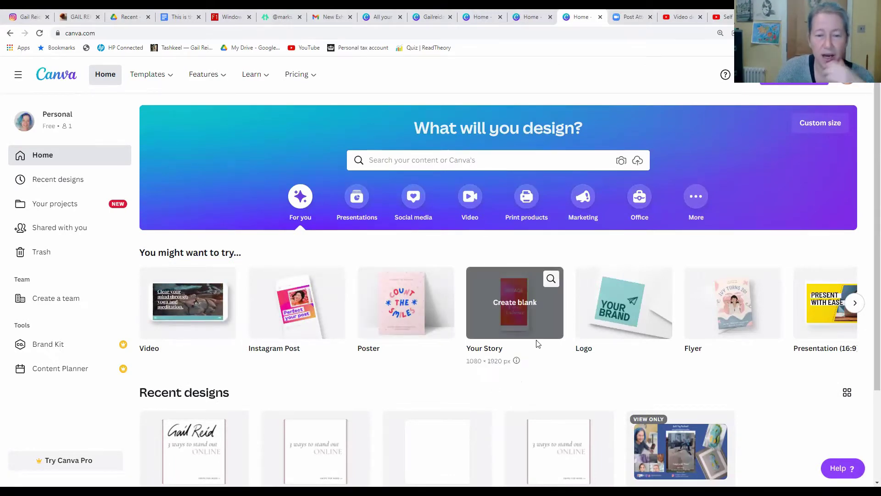
scroll(478, 366, "down", 3)
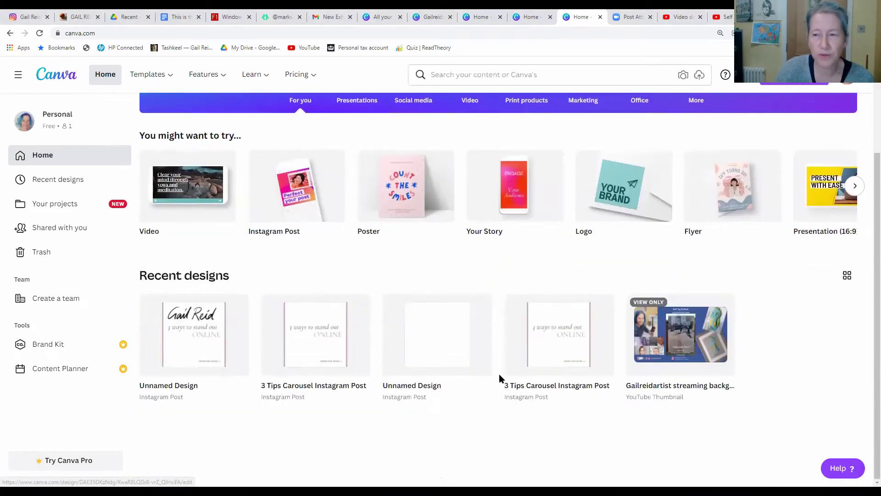
mouse_move(641, 325)
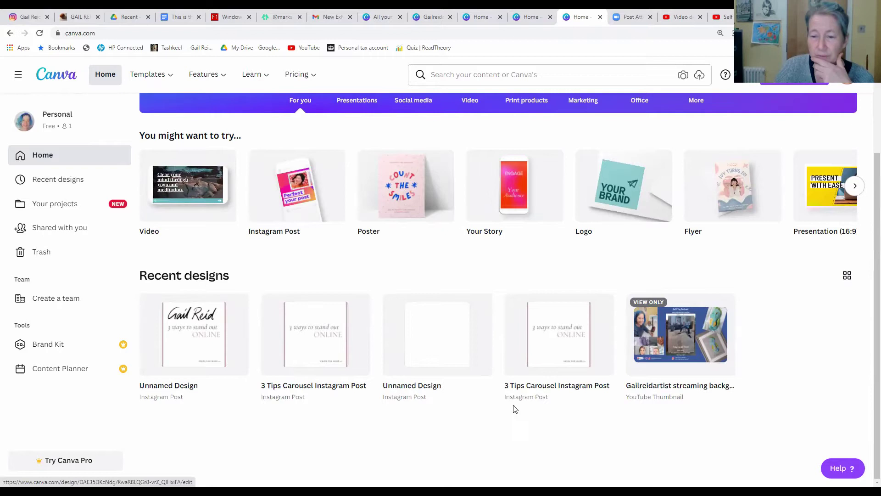
left_click(669, 326)
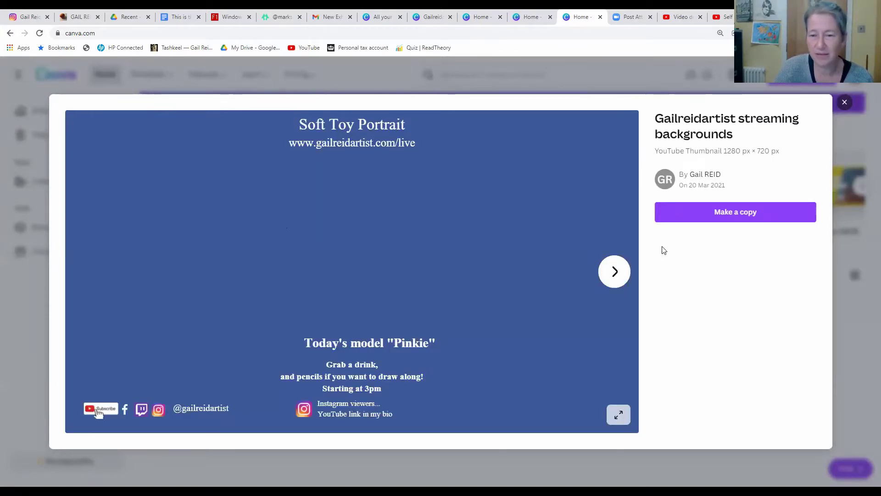
left_click(615, 273)
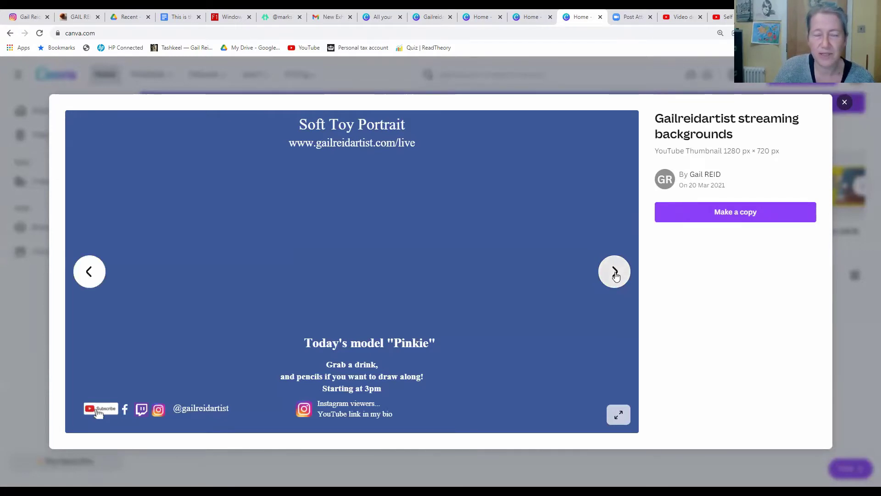
left_click(616, 274)
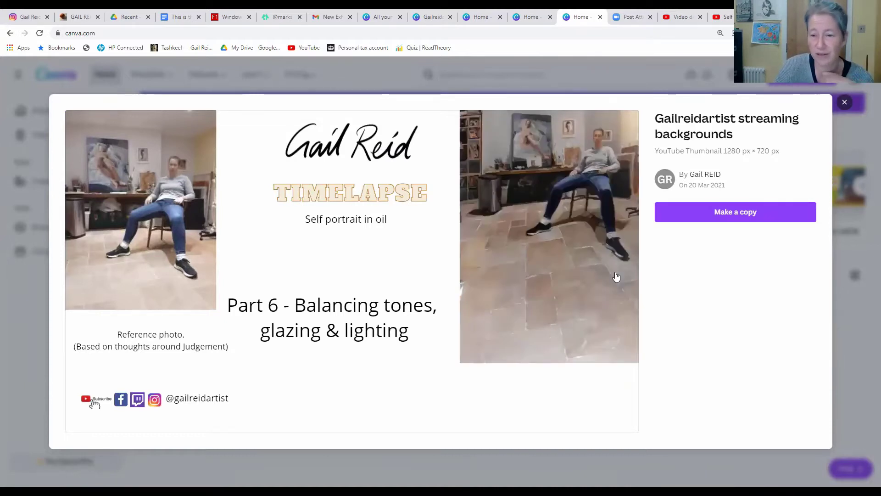
mouse_move(604, 299)
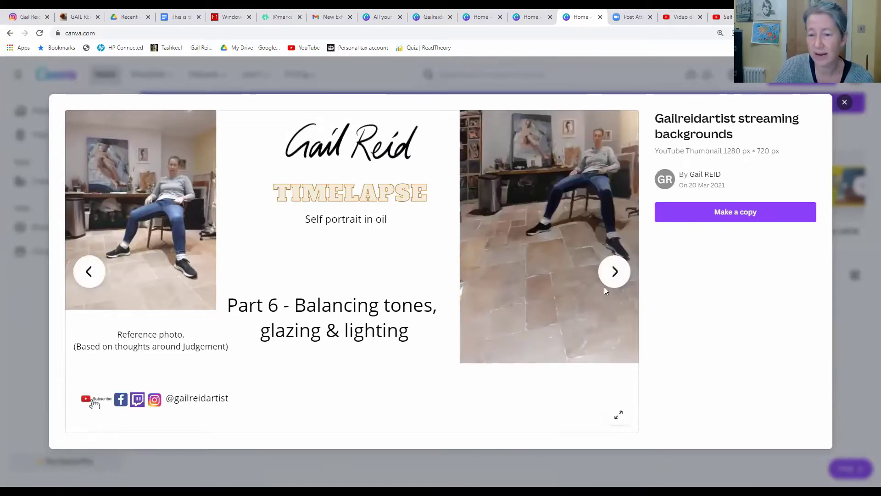
left_click(615, 272)
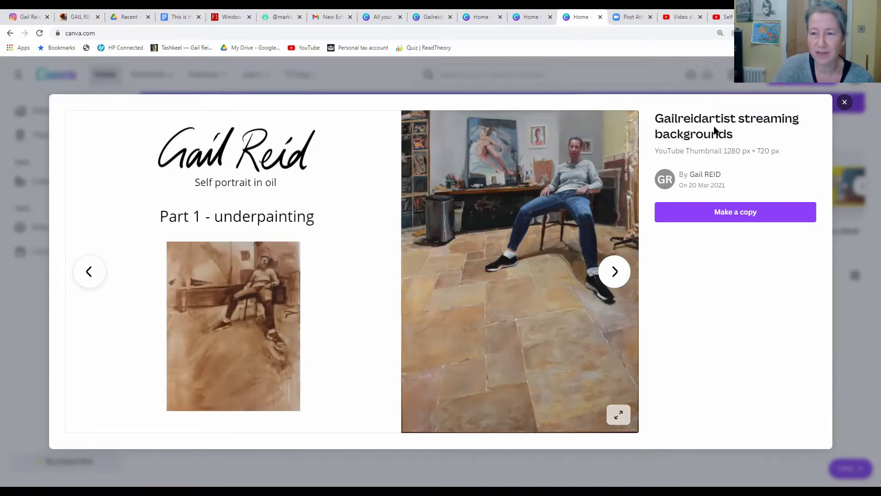
left_click(845, 103)
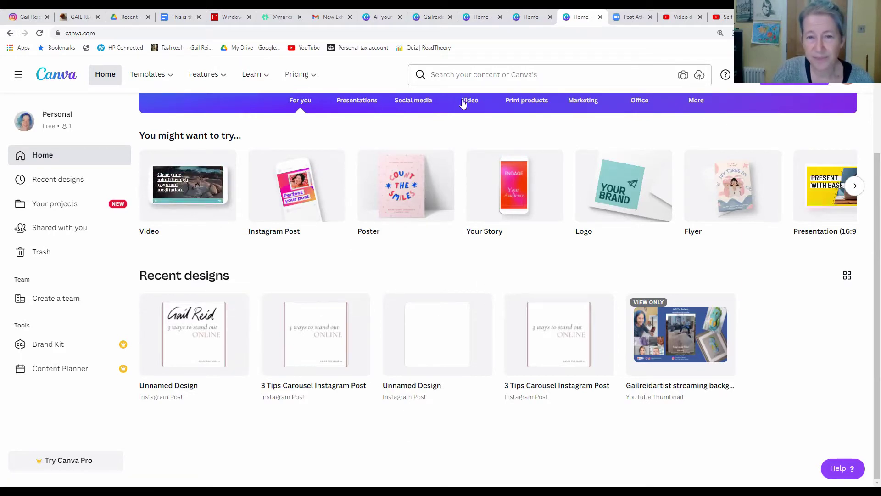
Open the list of new design types and search it for "instagram" and "youtube" formats.
left_click(803, 82)
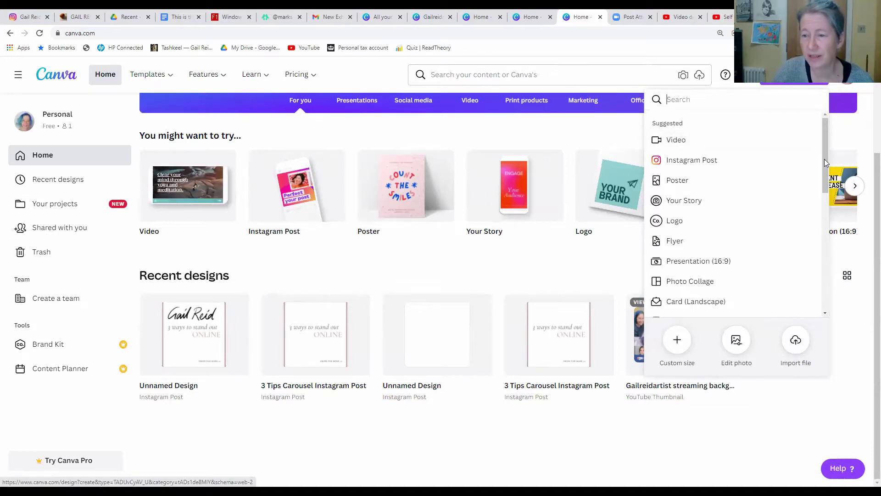
left_click_drag(825, 159, 819, 123)
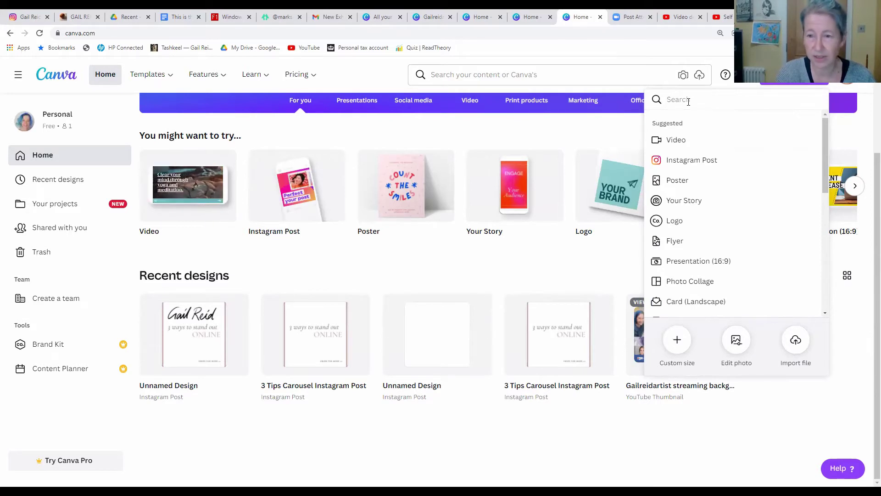
type("instagram")
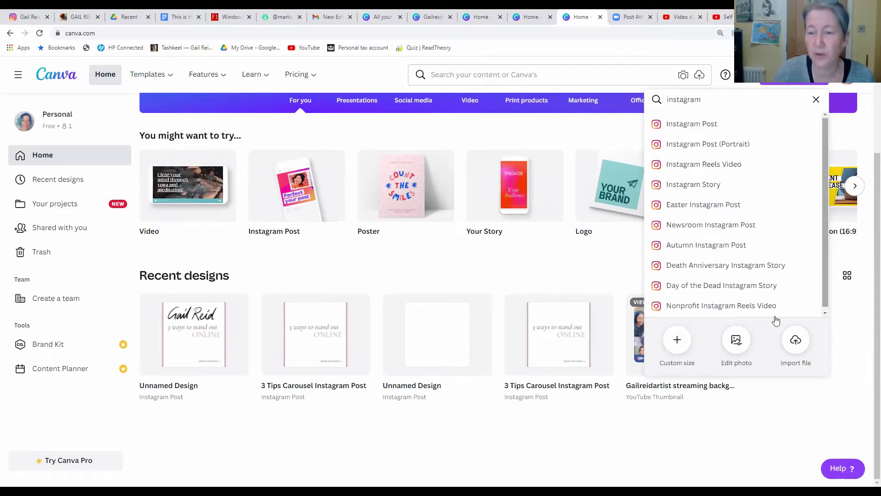
double_click(658, 100)
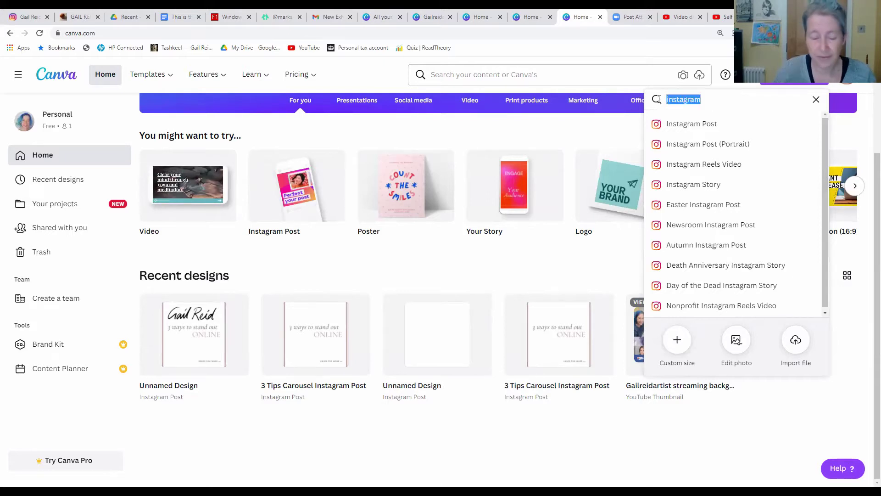
type("youtube")
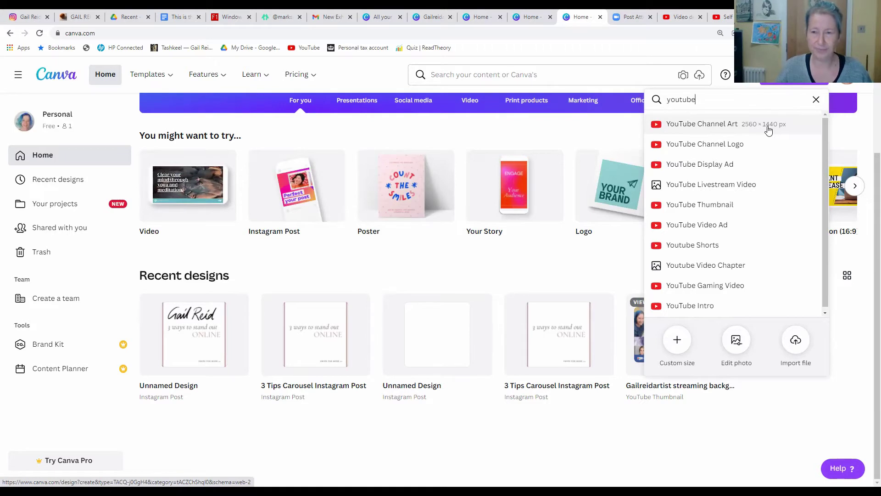
Switch to YouTube Studio, open the channel page and bring up the channel's branding settings from its banner.
left_click(678, 19)
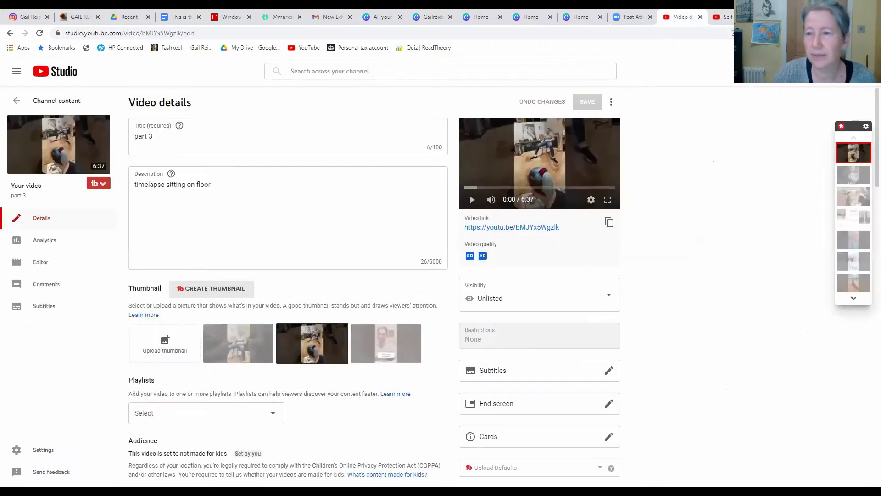
left_click(863, 71)
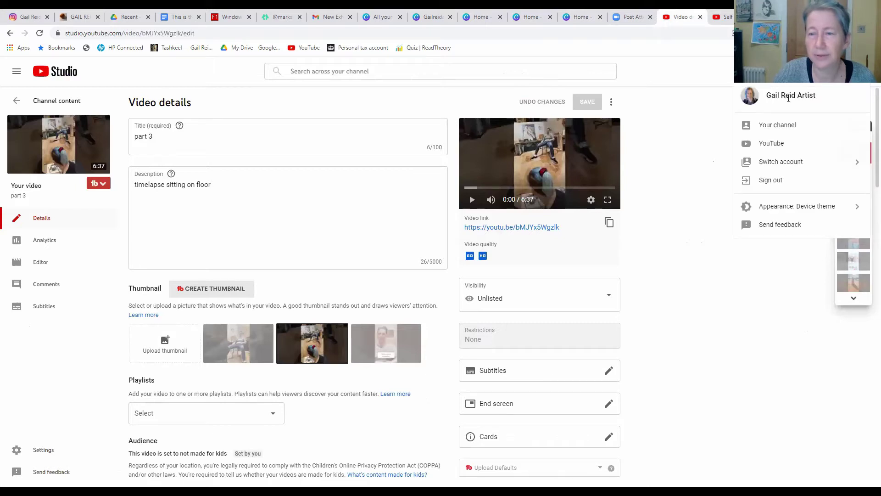
left_click(784, 126)
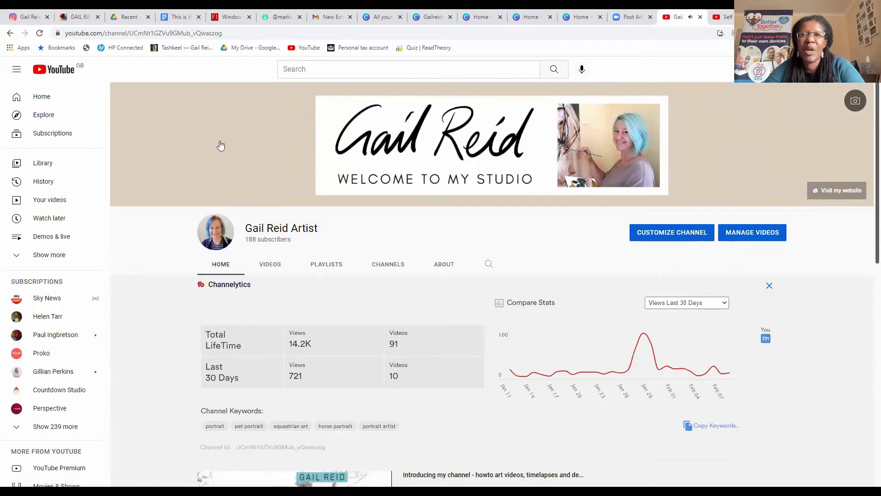
left_click(525, 168)
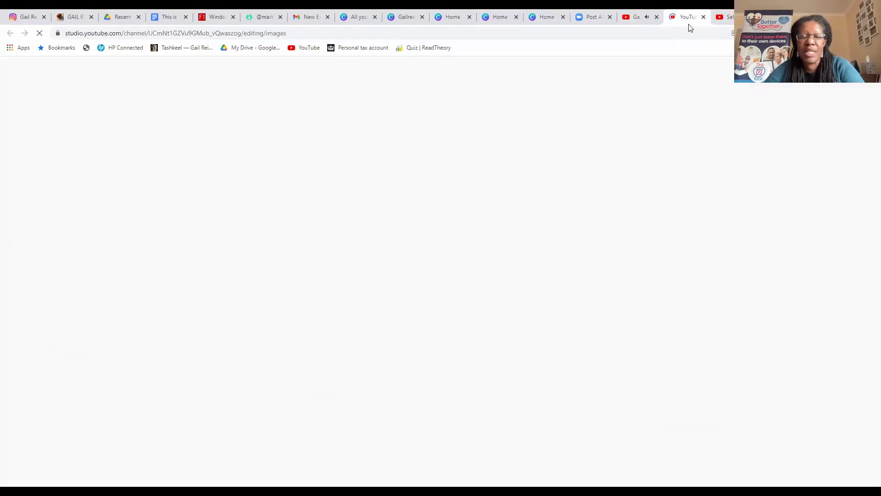
left_click(658, 18)
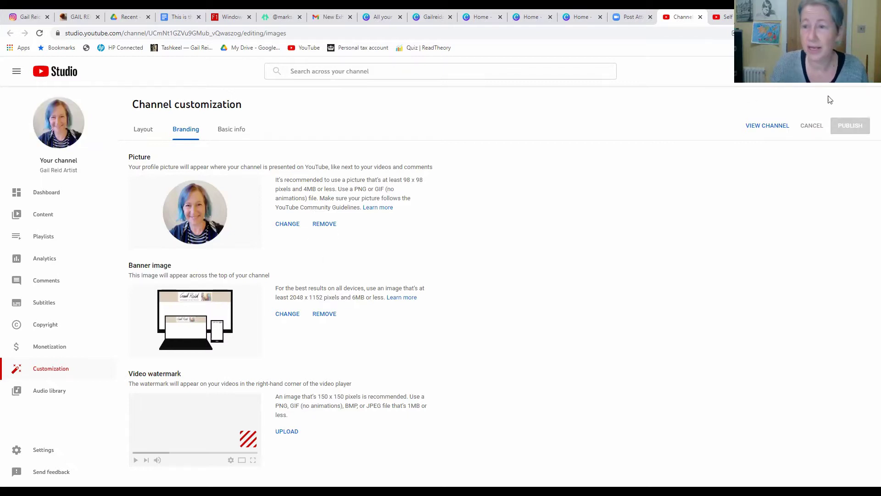
Return to the channel page, pause its introduction video and examine the banner image.
left_click(862, 71)
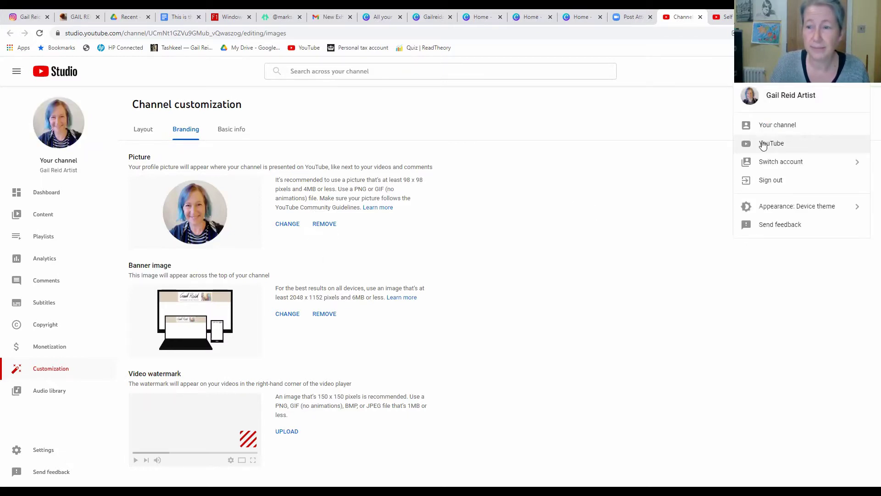
left_click(793, 130)
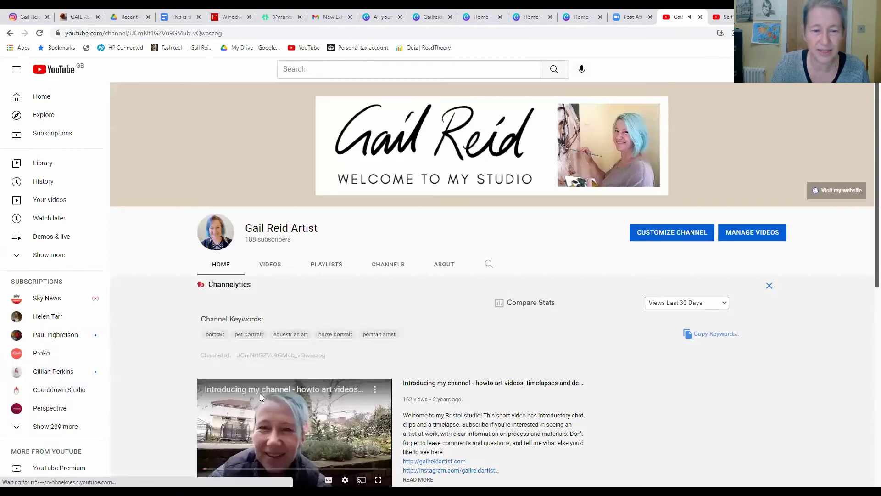
left_click(210, 348)
scroll(618, 221, "down", 3)
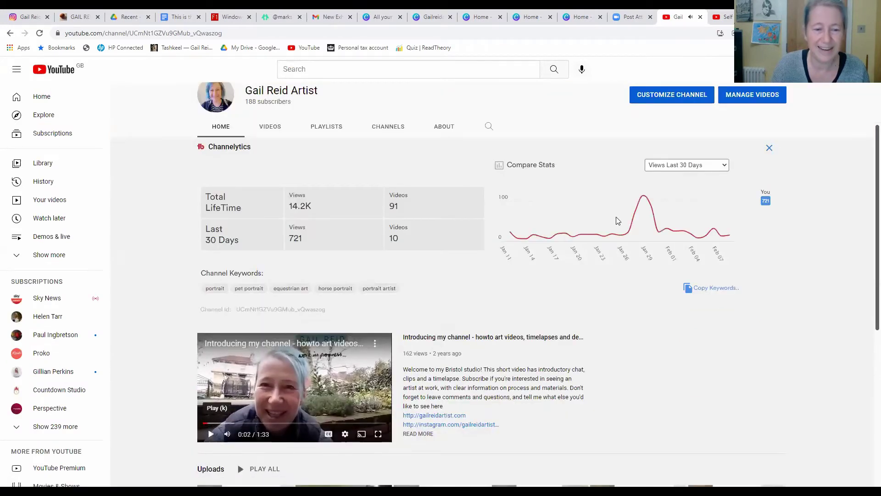
scroll(618, 221, "up", 3)
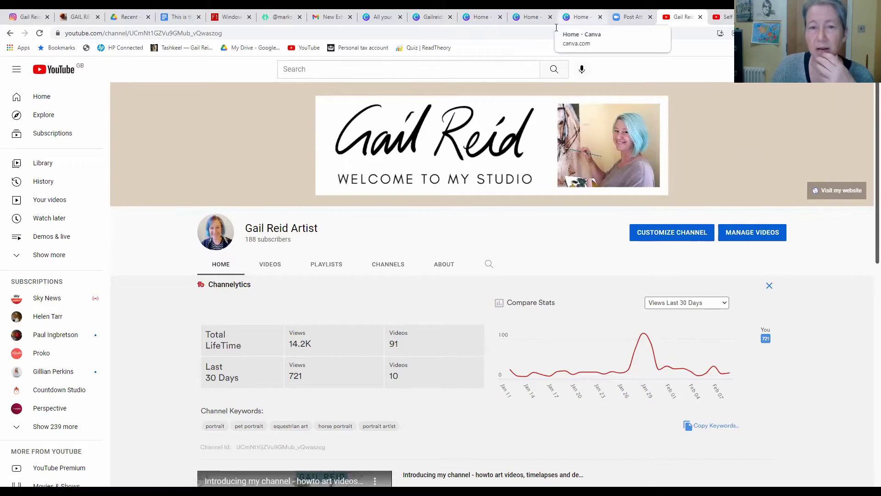
Switch back to Canva and search the new design types for "facebook" formats.
left_click(579, 17)
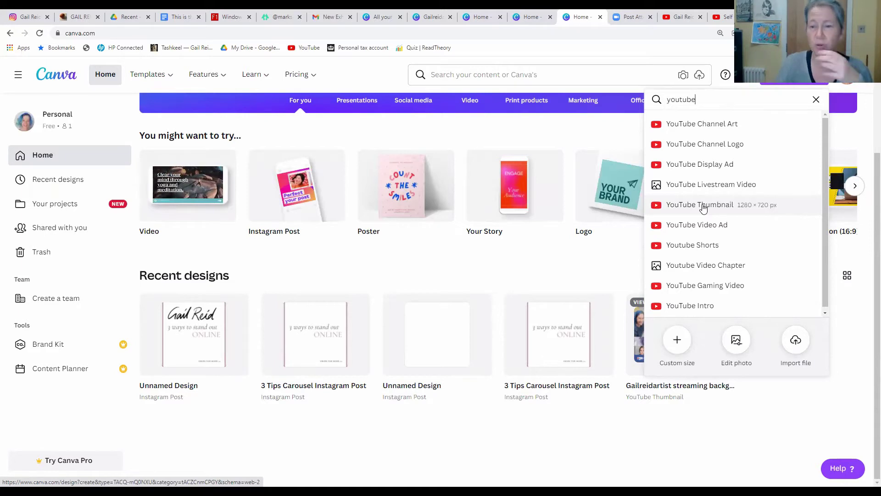
double_click(650, 98)
type("facebook")
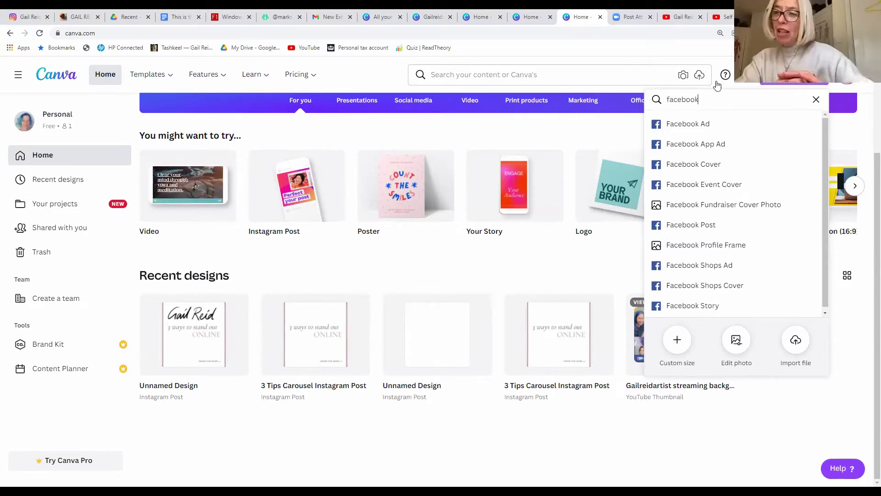
Search the design types for "instagram carou" and create a blank Carousel Instagram Post design.
left_click_drag(703, 100, 665, 100)
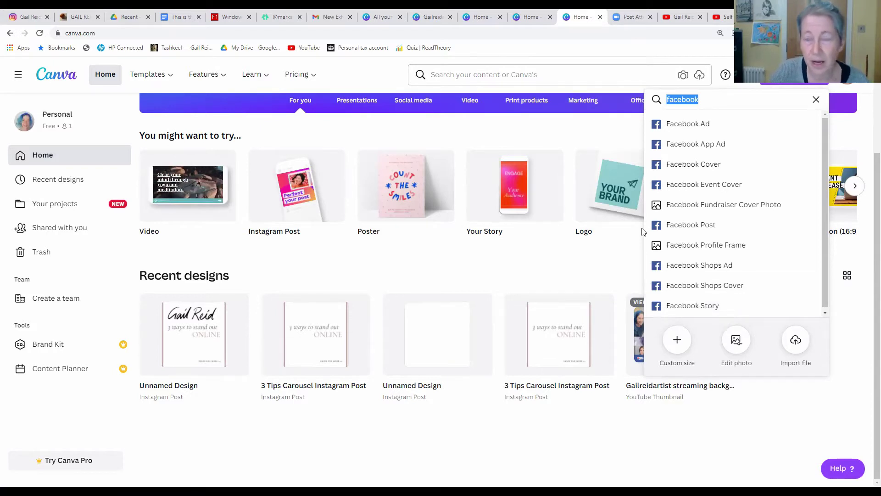
type("in")
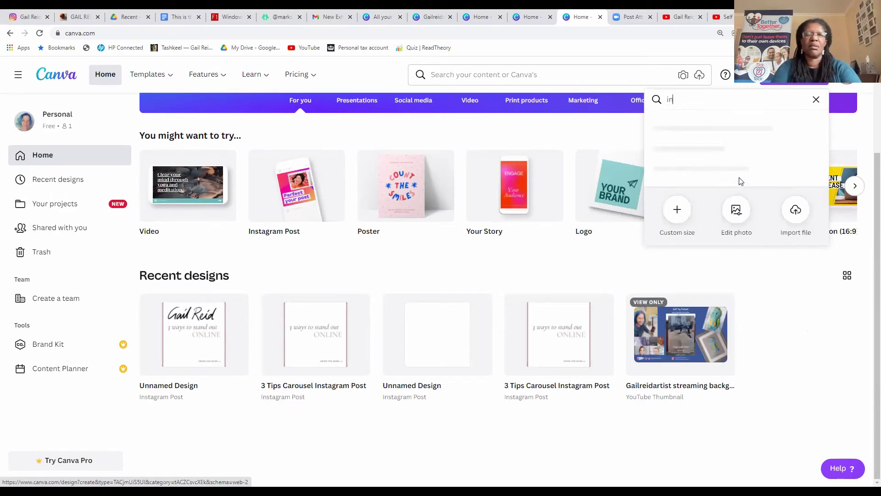
type("stagram ")
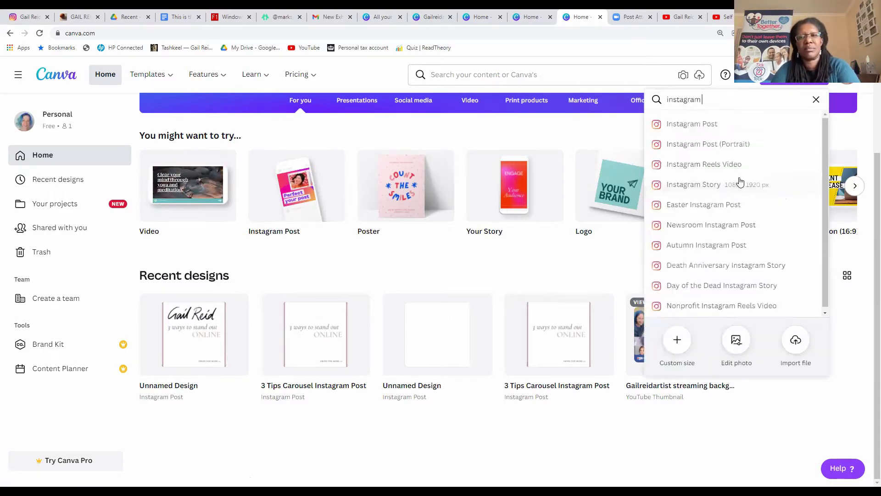
type("carou")
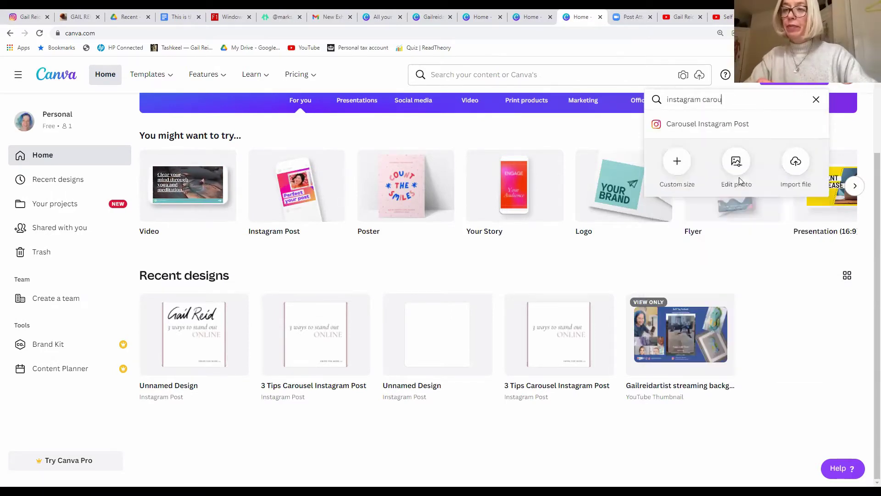
left_click(704, 124)
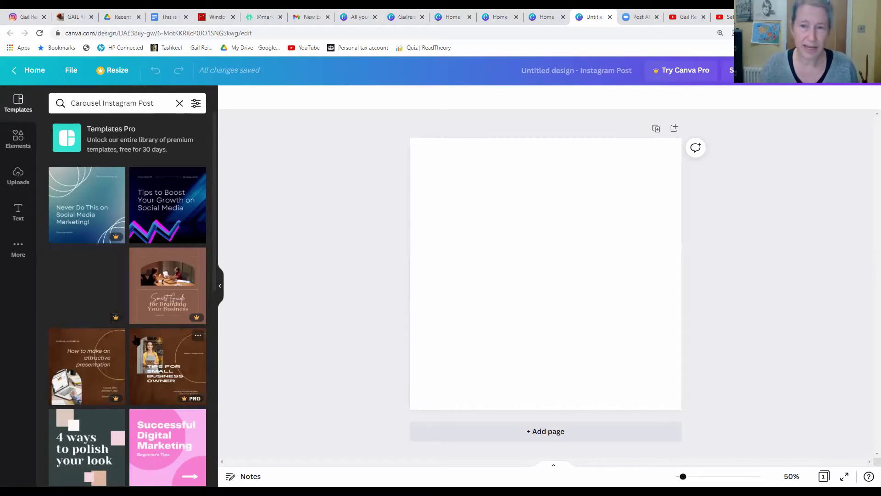
Browse the Carousel Instagram Post templates, checking the multi-page previews and which ones are Pro.
scroll(163, 339, "down", 2)
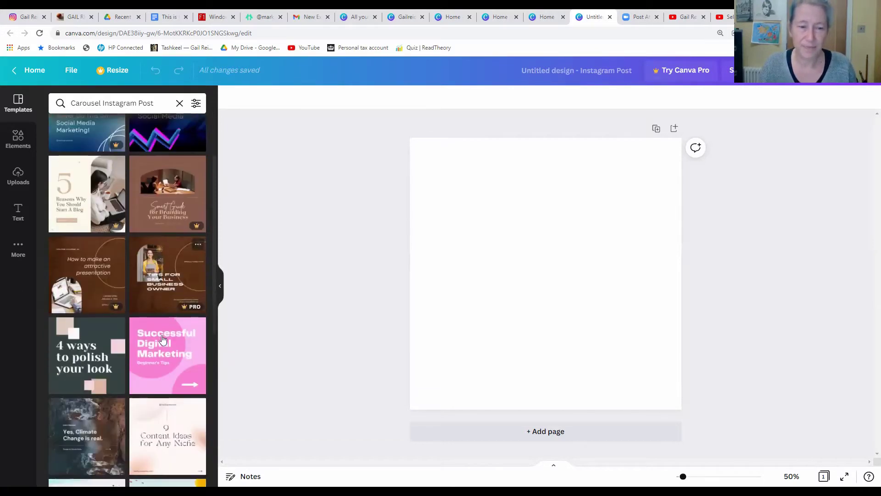
left_click(331, 269)
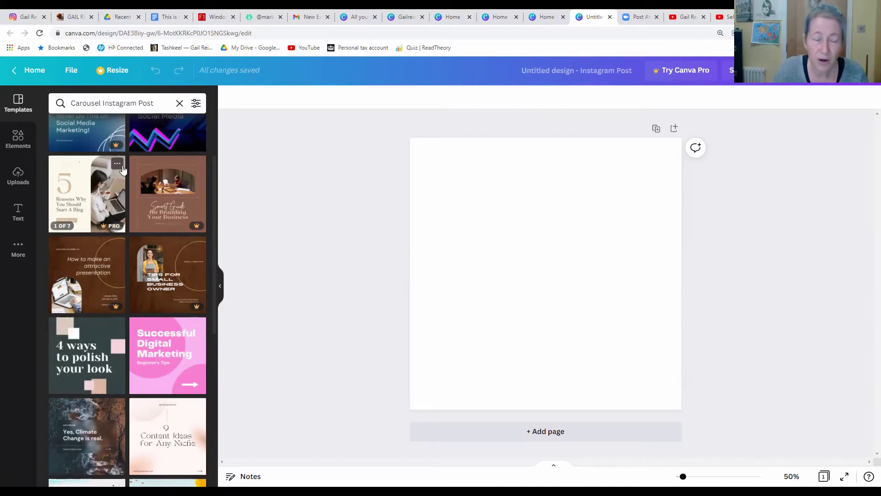
scroll(166, 247, "up", 2)
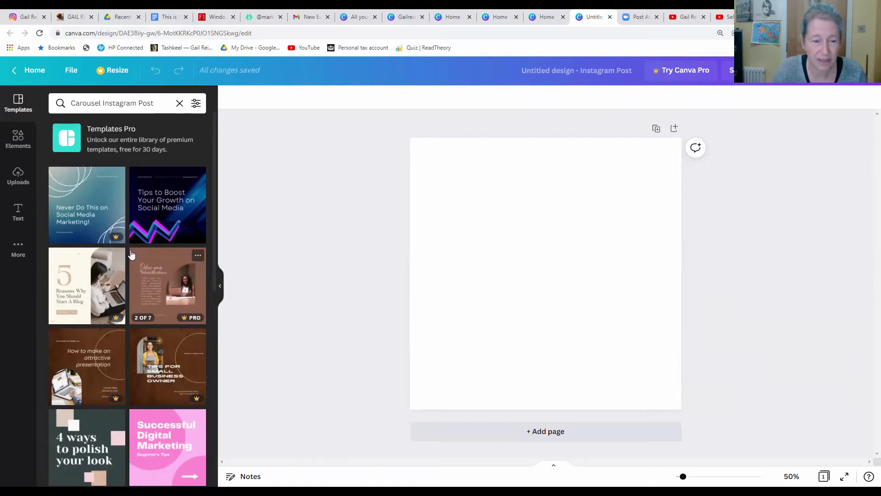
scroll(138, 321, "down", 3)
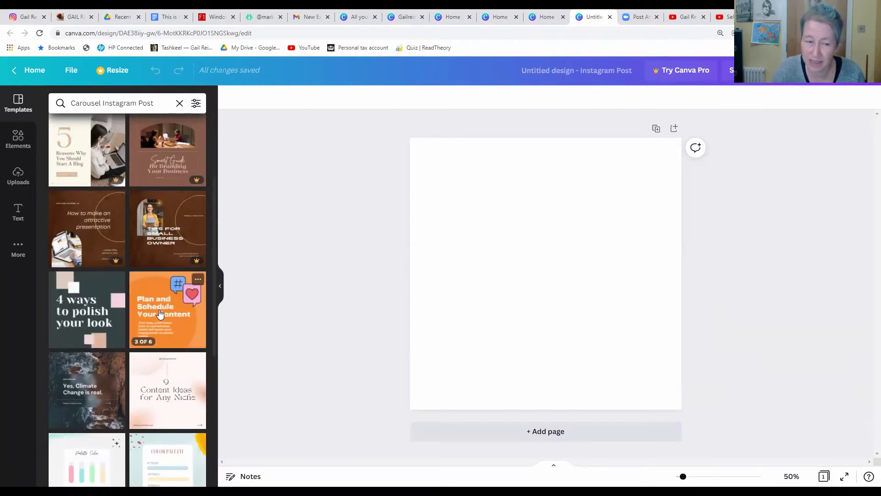
scroll(166, 335, "down", 2)
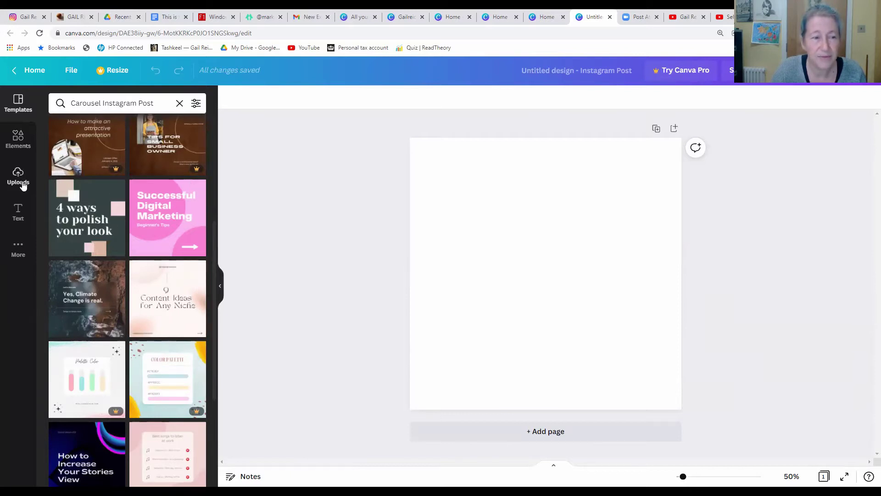
Look through the available design elements, from lines and shapes to charts, tables, frames and grids.
left_click(19, 139)
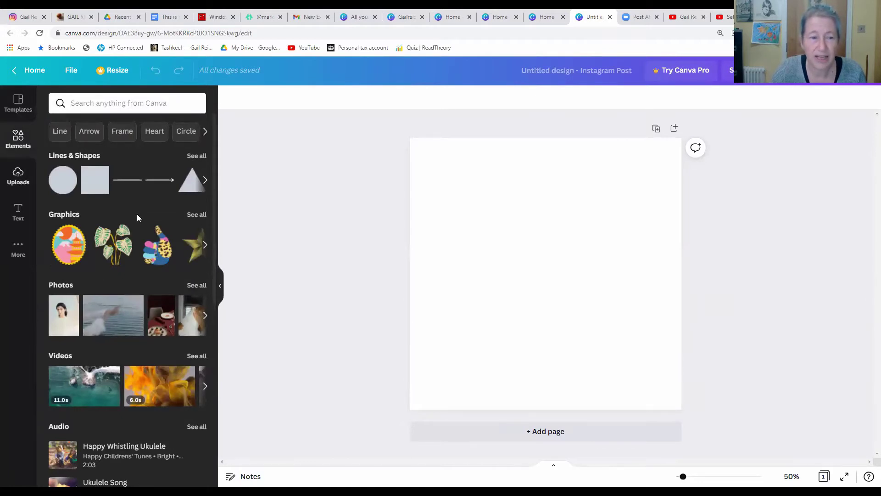
scroll(137, 214, "down", 7)
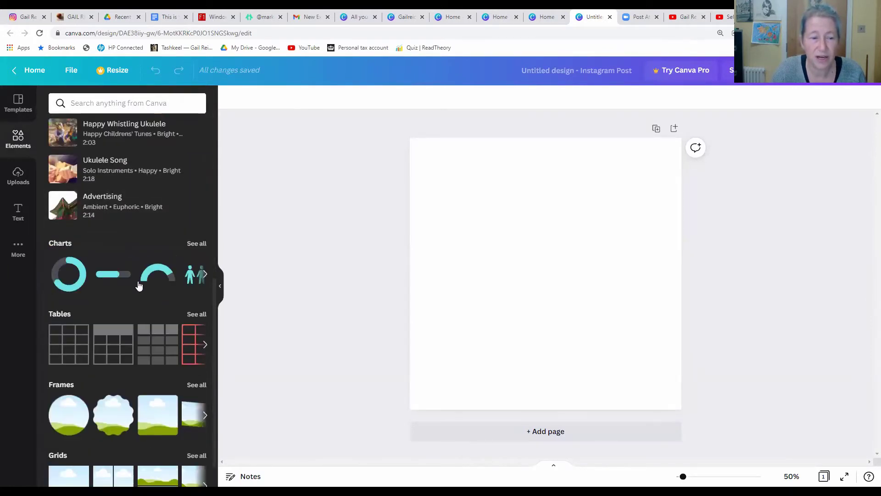
scroll(138, 282, "down", 1)
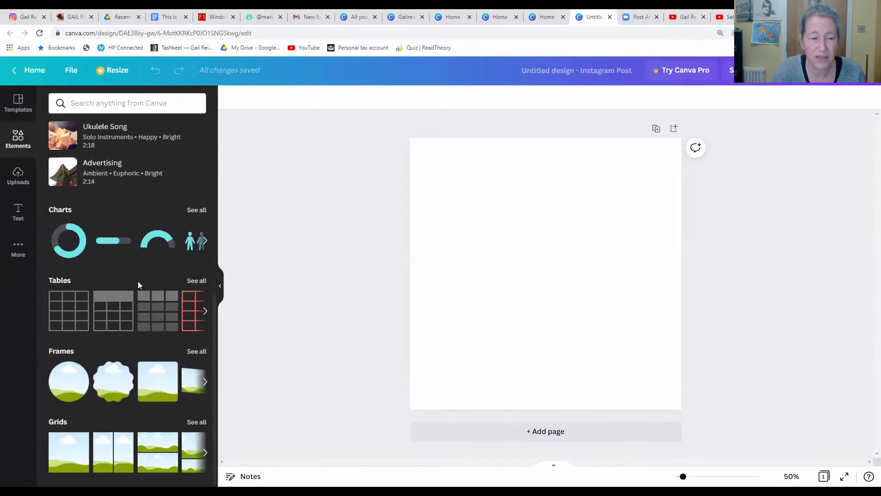
Return to the Carousel Instagram Post templates and compare the free and Pro designs to find a suitable multi-page one.
left_click(17, 103)
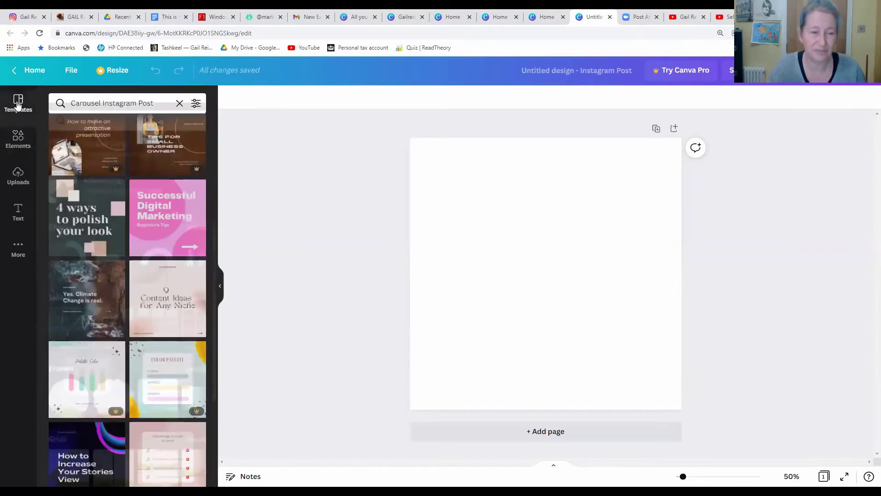
scroll(180, 292, "down", 15)
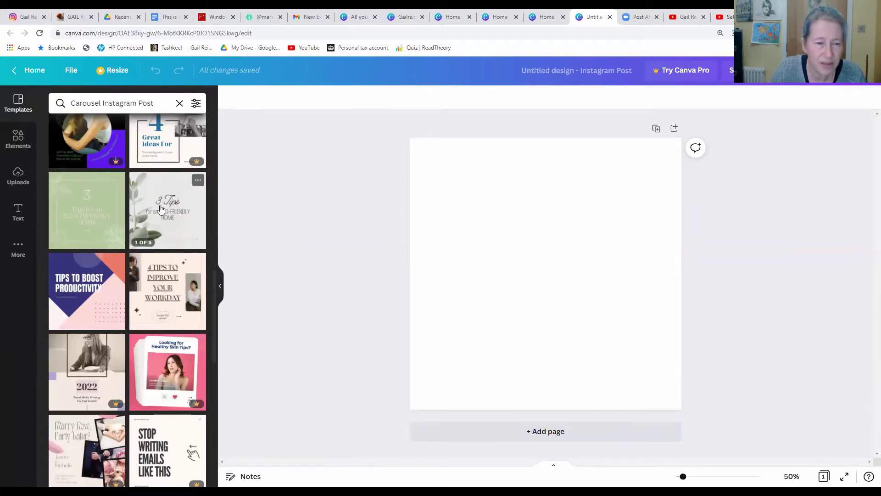
scroll(161, 229, "up", 3)
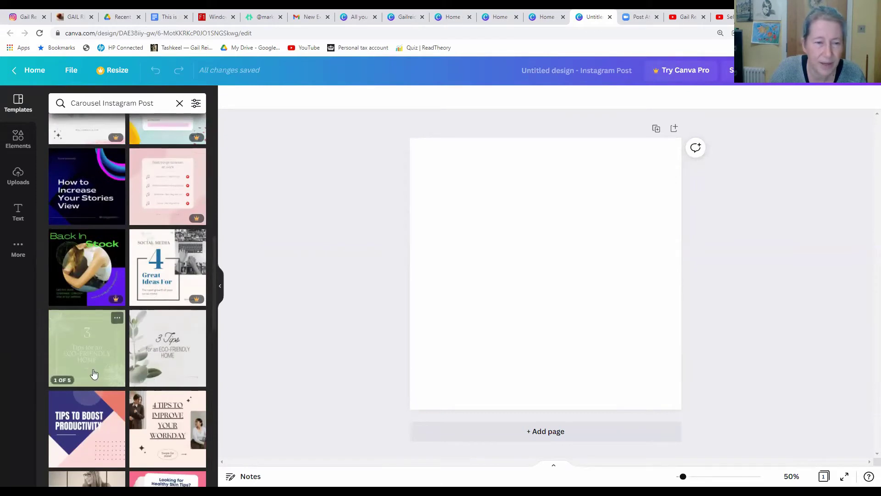
scroll(191, 197, "up", 5)
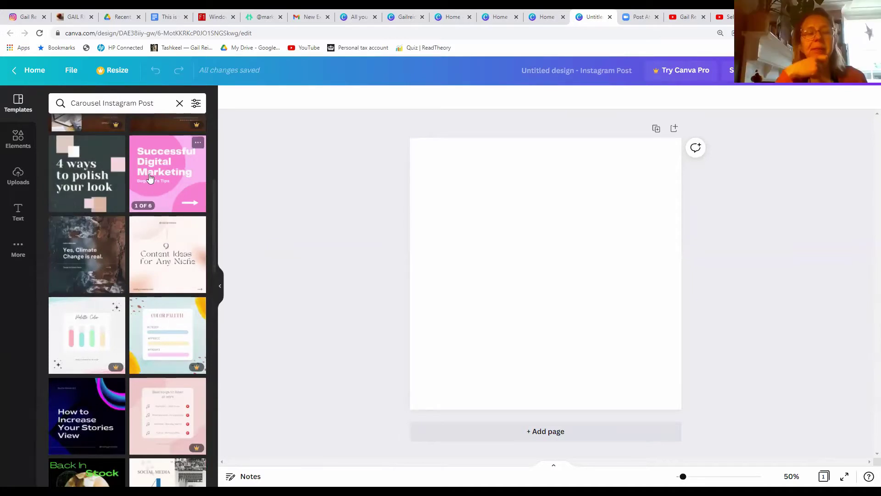
scroll(150, 178, "up", 3)
scroll(151, 330, "down", 4)
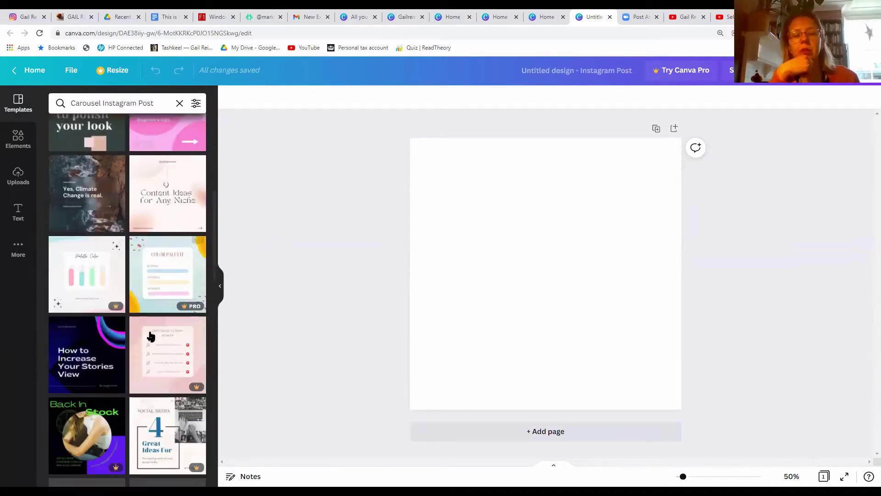
scroll(149, 330, "down", 5)
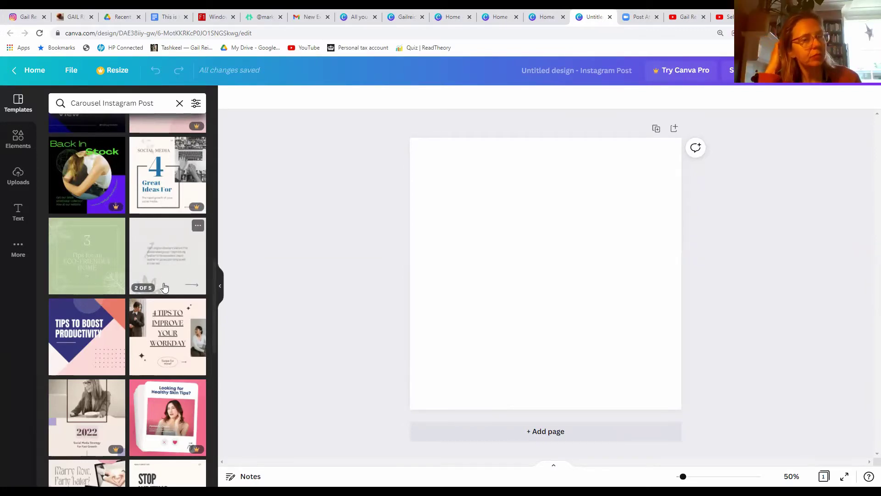
scroll(161, 251, "down", 3)
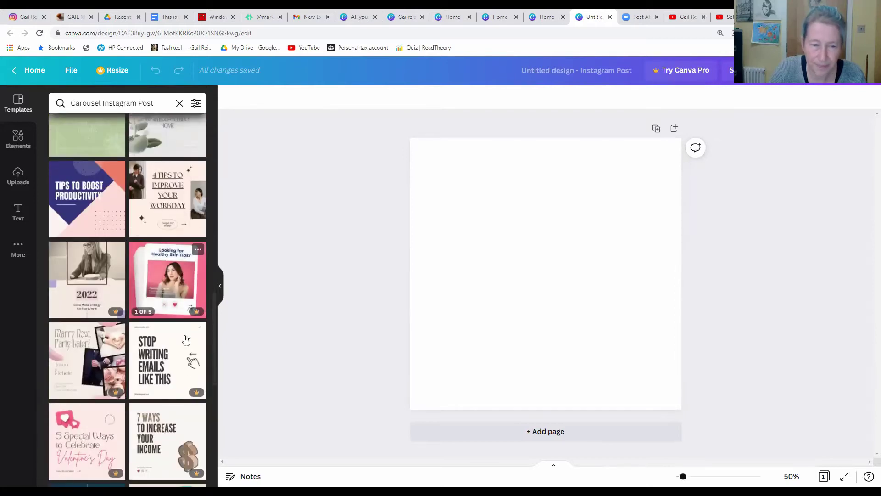
scroll(183, 363, "down", 6)
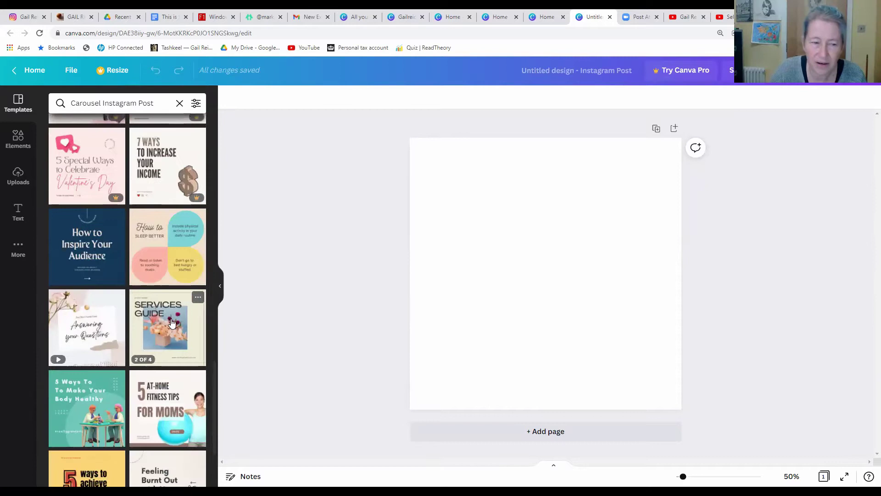
scroll(154, 285, "up", 5)
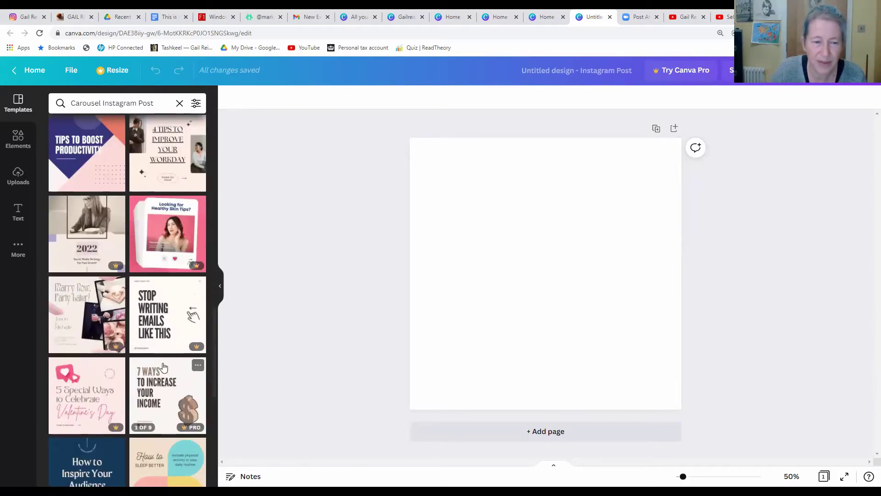
scroll(165, 335, "up", 2)
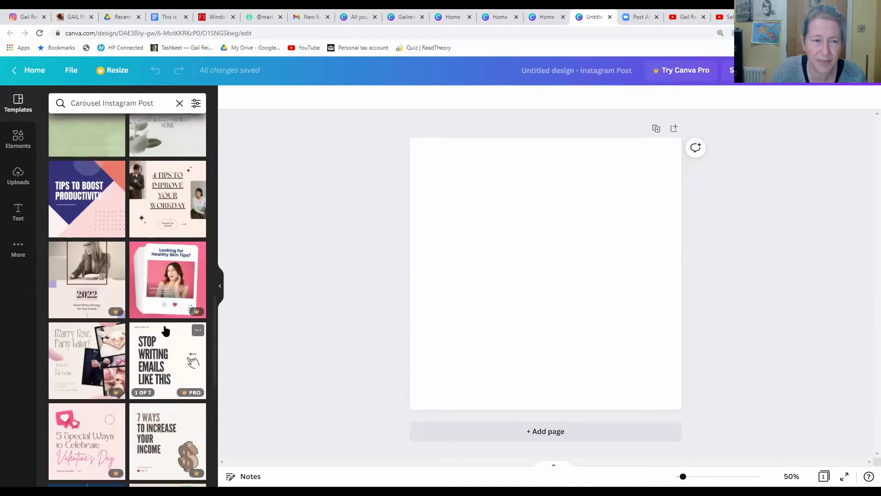
Place the cover of the green "3 Tips for an Eco-Friendly Home" template on the blank page and check the template's details.
left_click(87, 153)
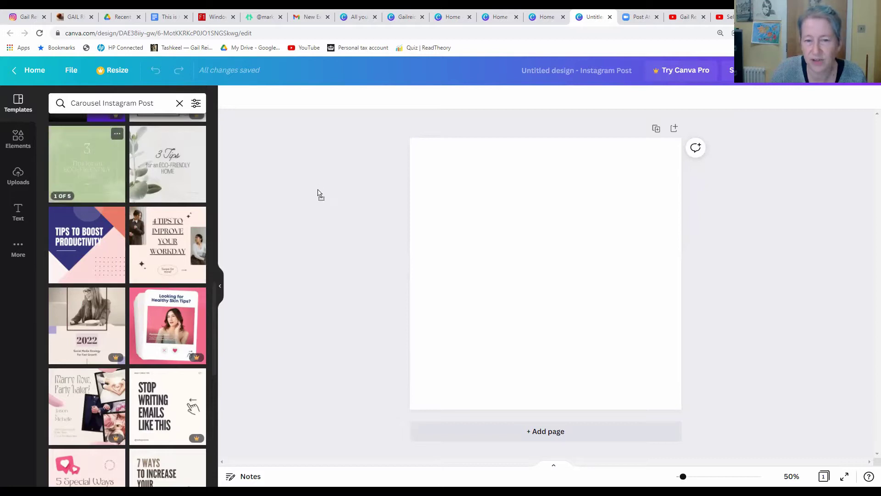
left_click(431, 183)
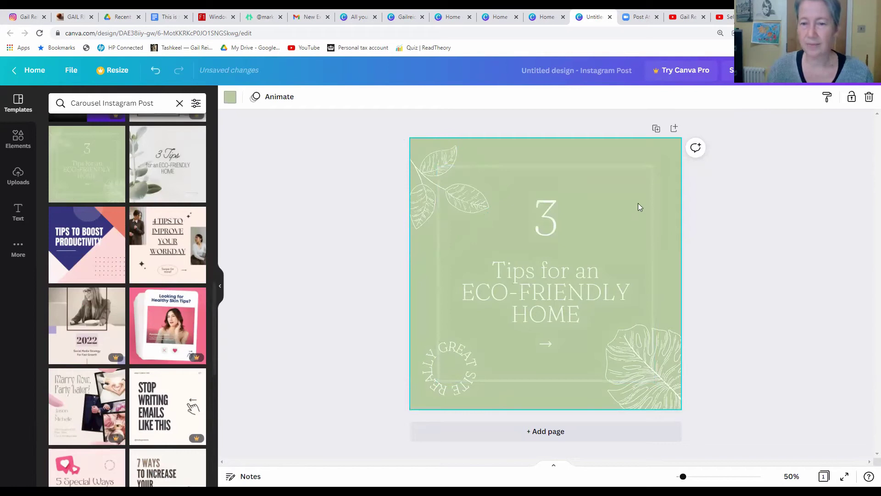
mouse_move(89, 167)
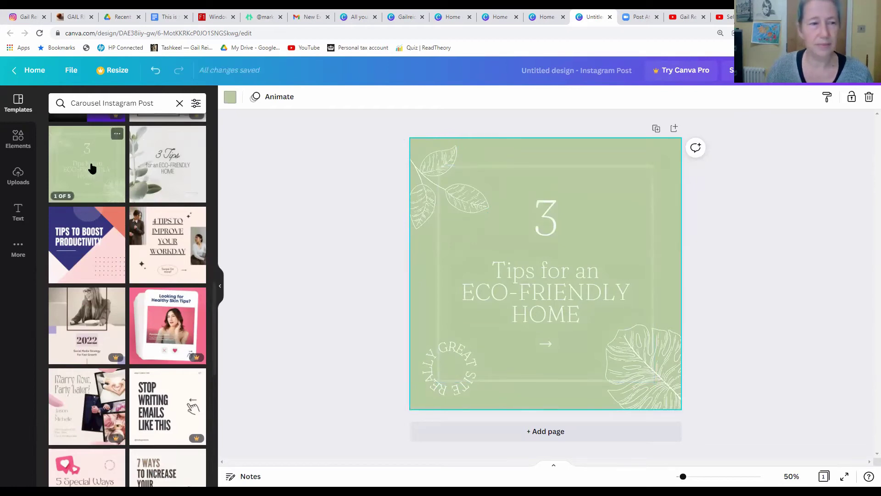
left_click(117, 134)
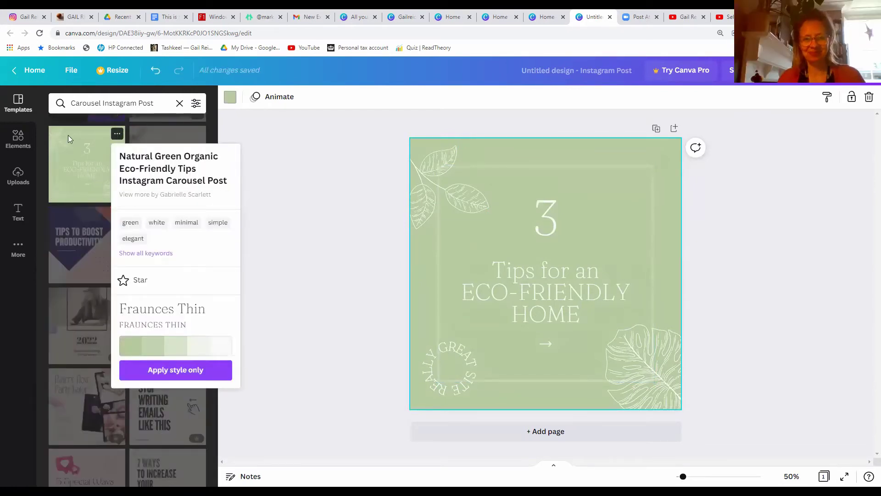
left_click(69, 152)
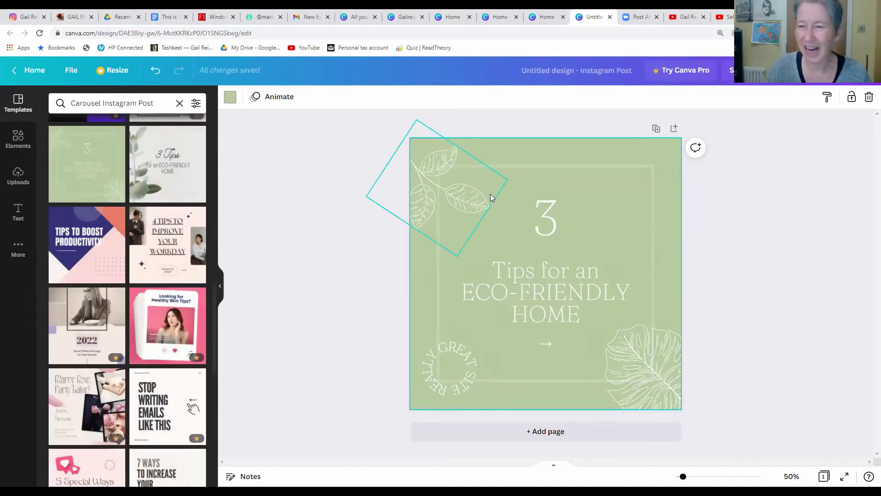
Apply all 5 pages of the Natural Green Organic Eco-Friendly Tips Instagram Carousel Post template and review the added pages.
left_click(795, 240)
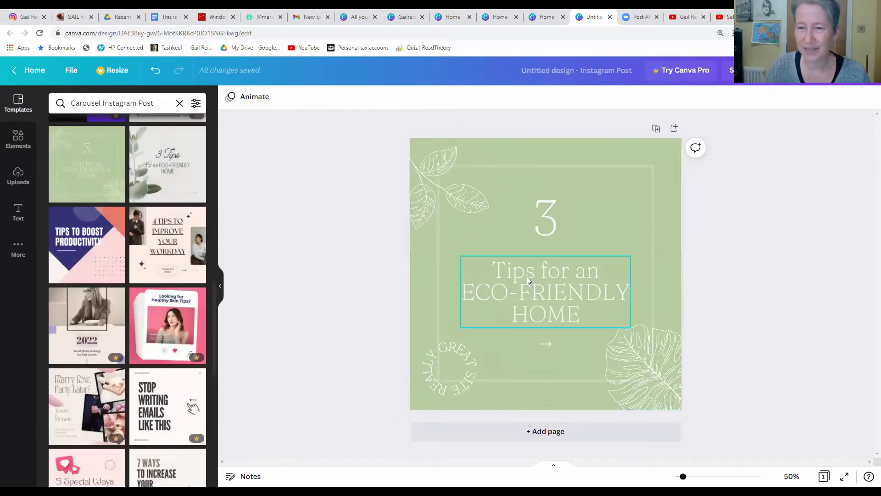
left_click(591, 231)
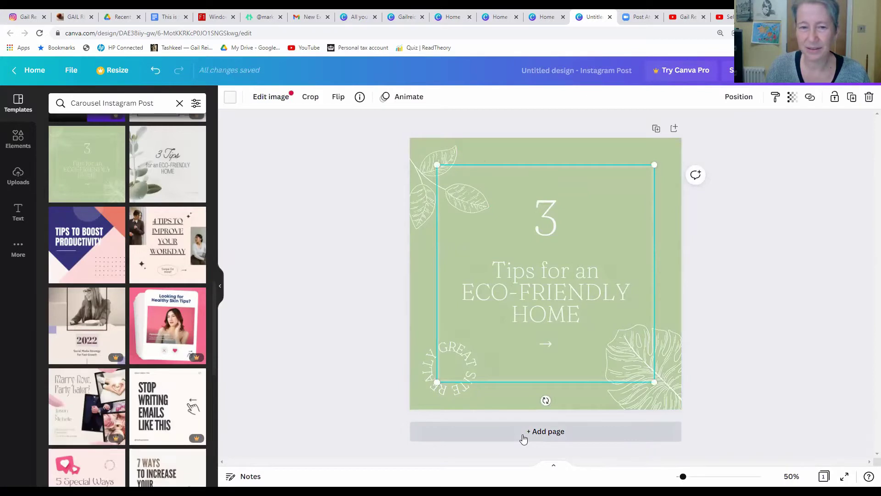
left_click(103, 158)
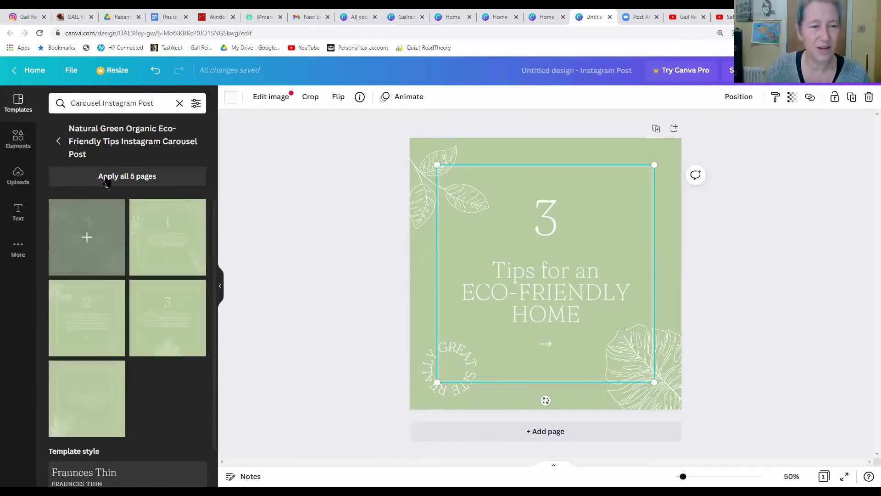
left_click(136, 176)
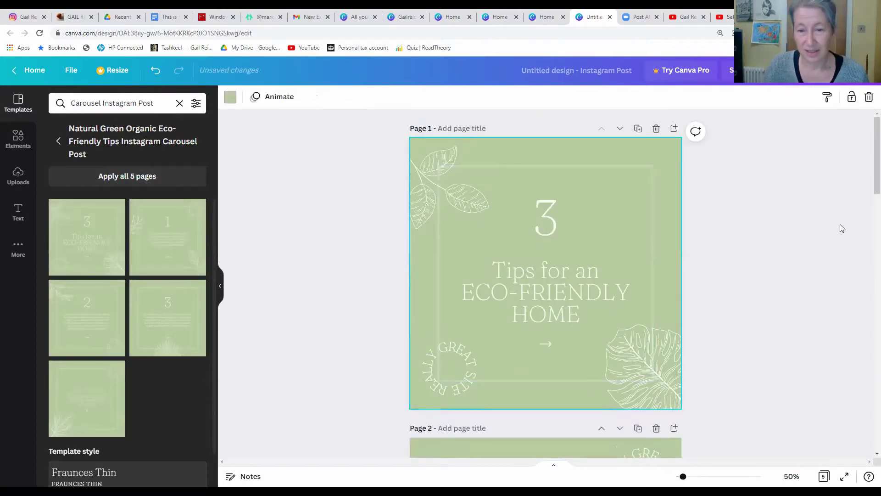
scroll(634, 239, "down", 5)
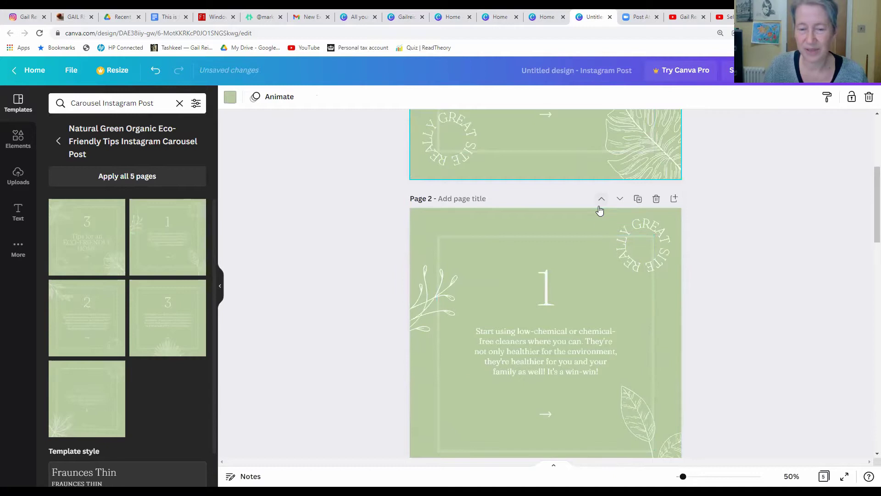
scroll(596, 220, "down", 4)
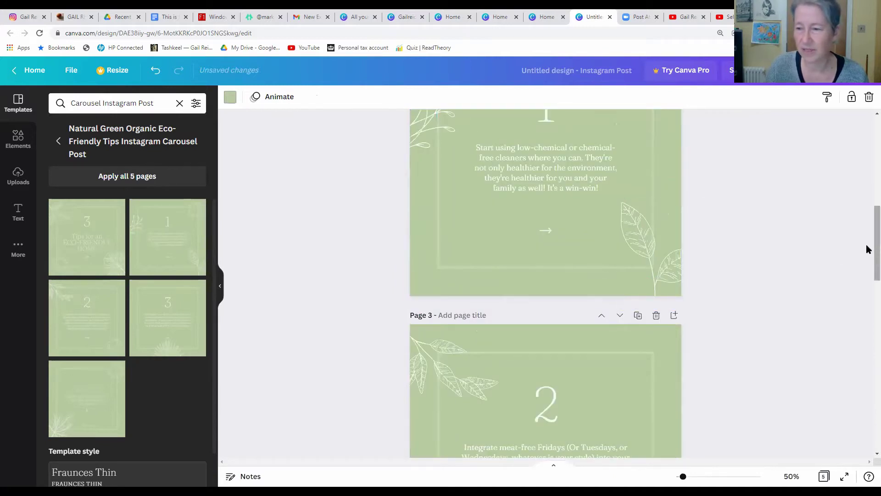
scroll(867, 257, "down", 1)
scroll(867, 257, "down", 1)
scroll(865, 183, "up", 12)
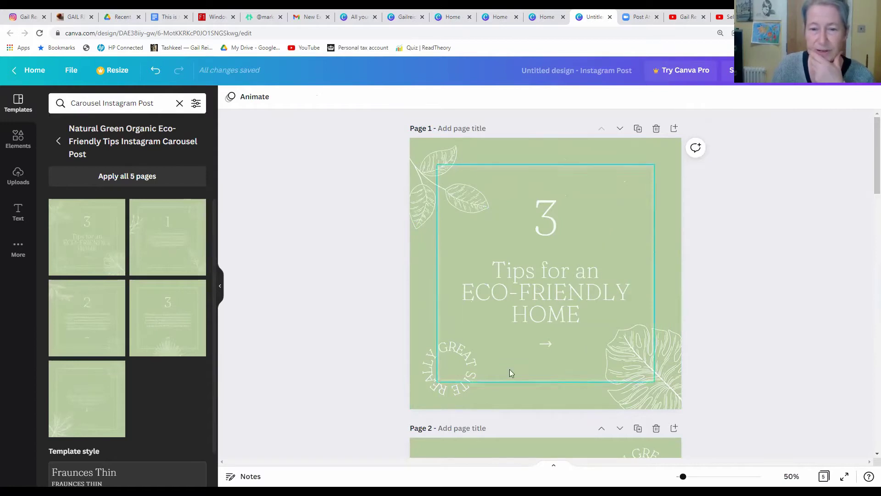
Delete the leaf branch in the upper-left corner of page 1's artwork and set the large number 3 in the Anton font.
left_click(448, 198)
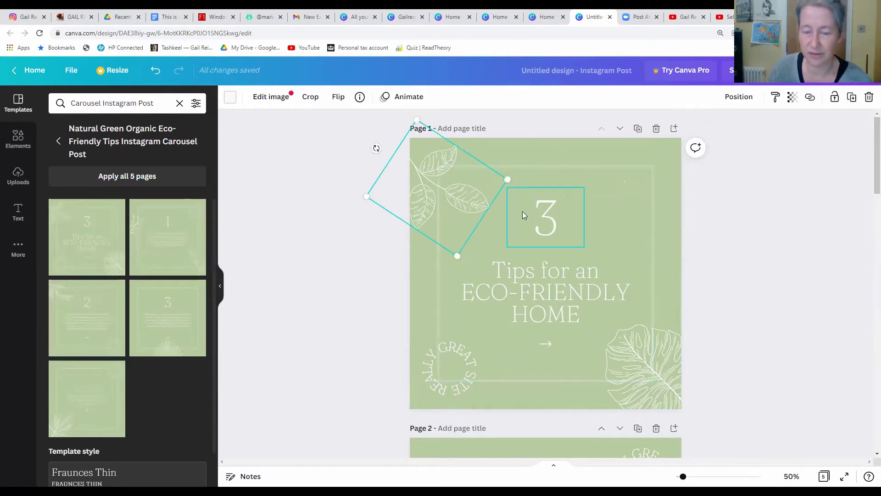
key("Delete")
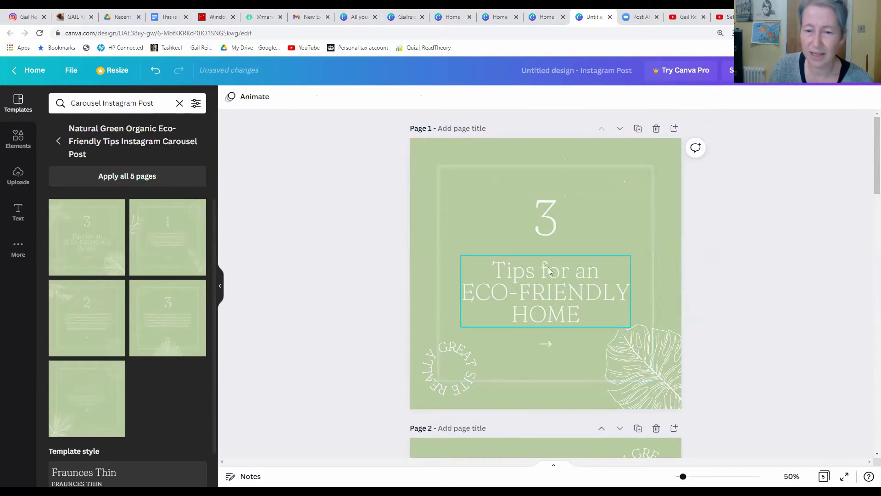
left_click(544, 219)
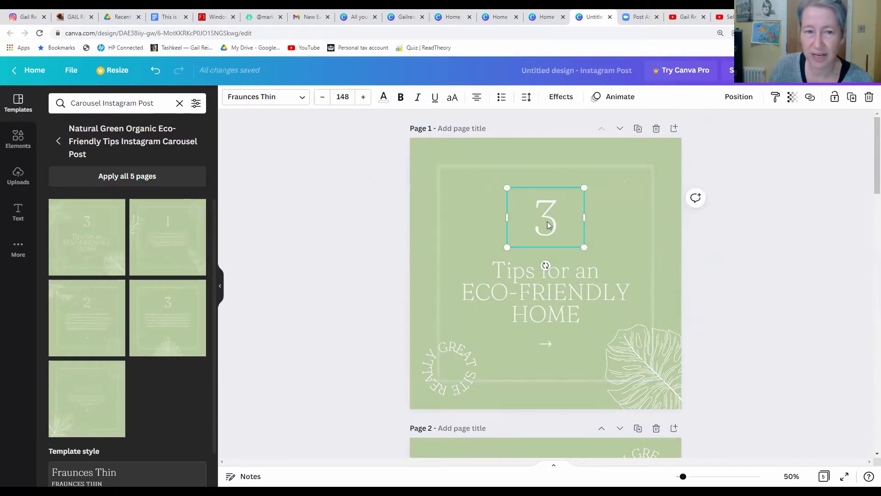
left_click(303, 98)
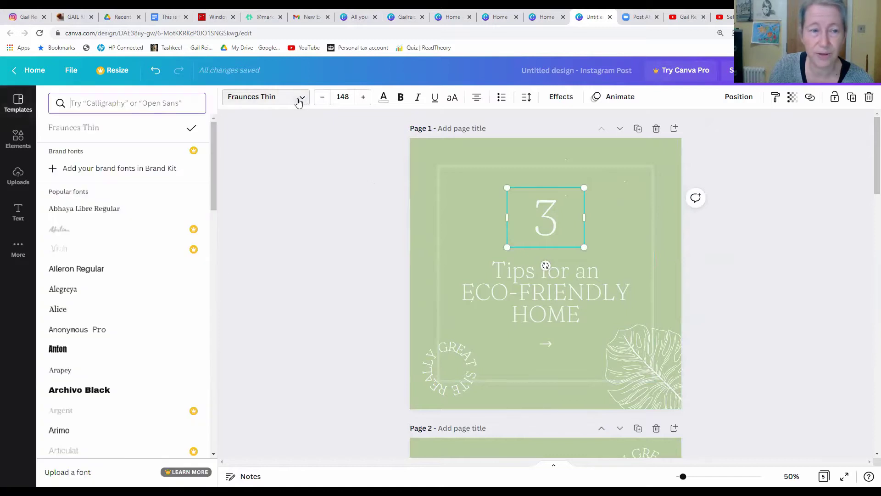
left_click(76, 350)
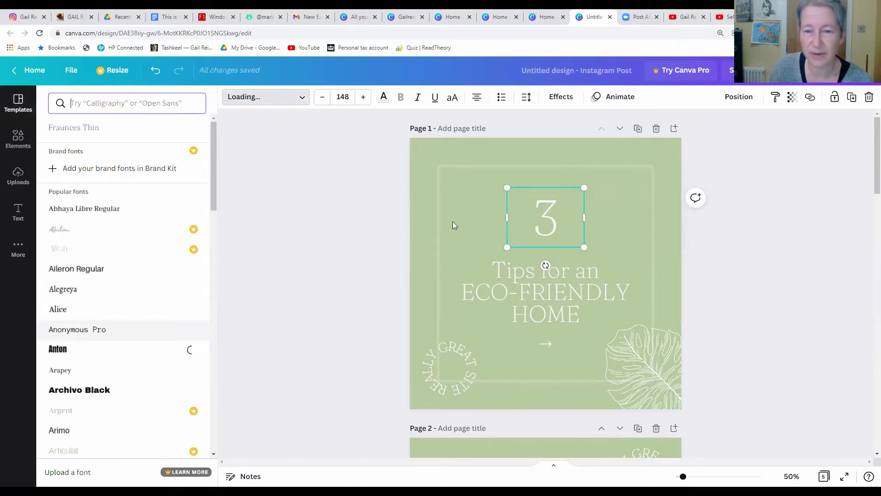
Replace the "Tips for an ECO-FRIENDLY HOME" headline on page 1 with "Social showtime".
left_click(581, 292)
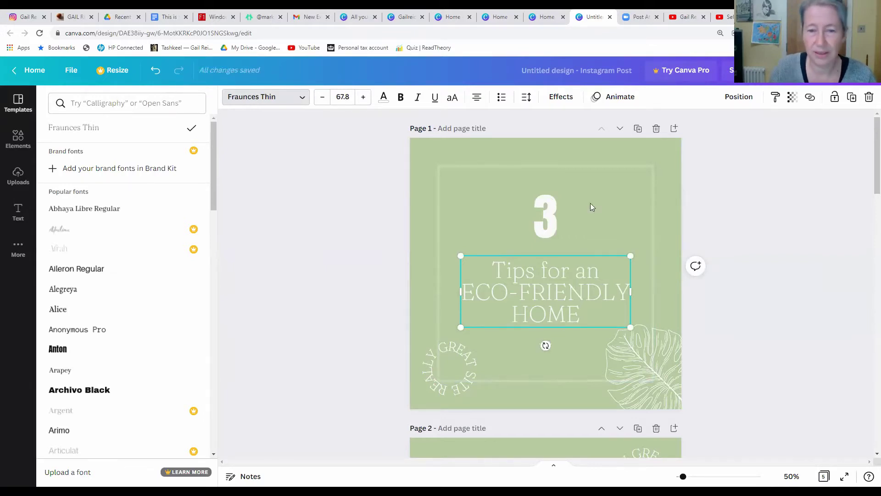
double_click(574, 323)
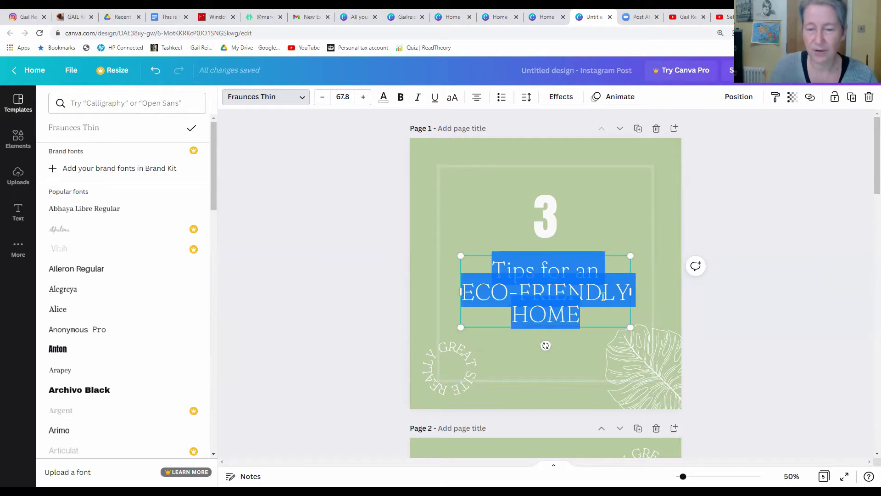
type("Social")
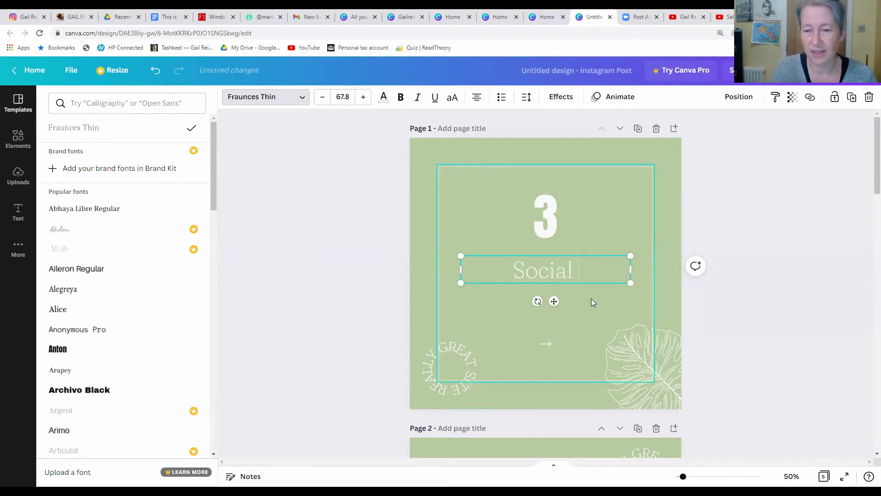
type(" showtime")
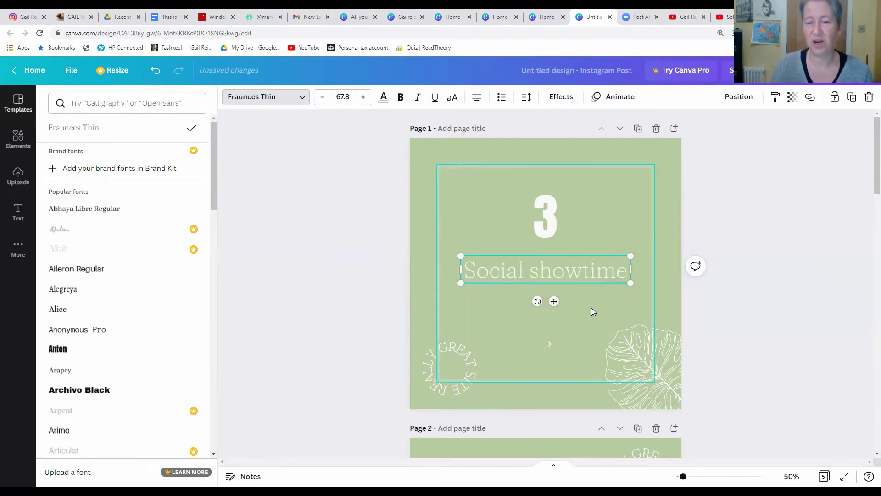
left_click(591, 311)
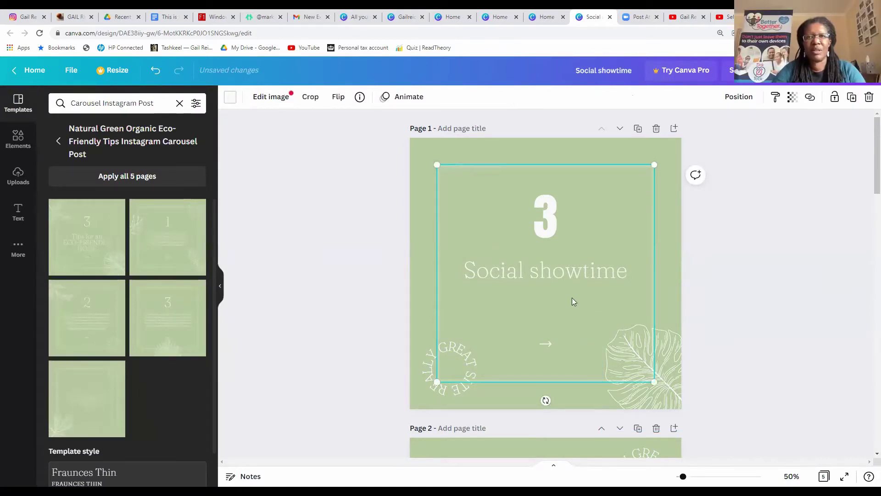
Change page 1's background colour from the template green to the deep violet in the default colours.
left_click(513, 155)
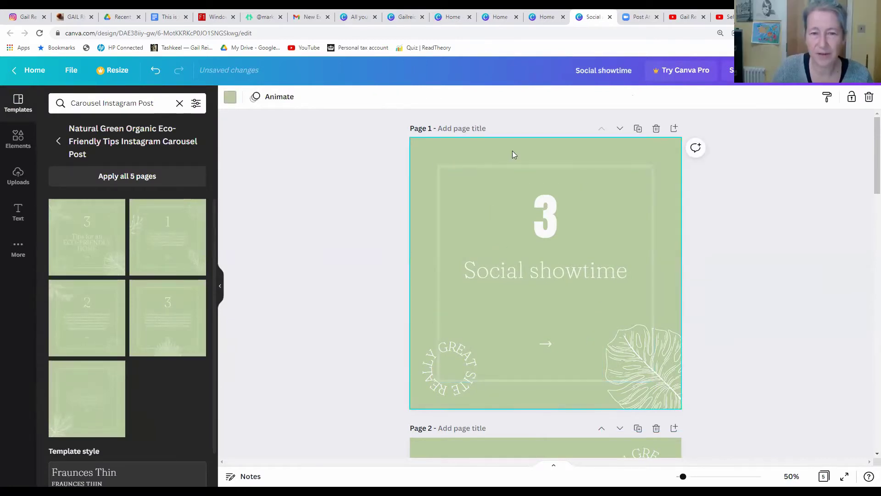
left_click(229, 102)
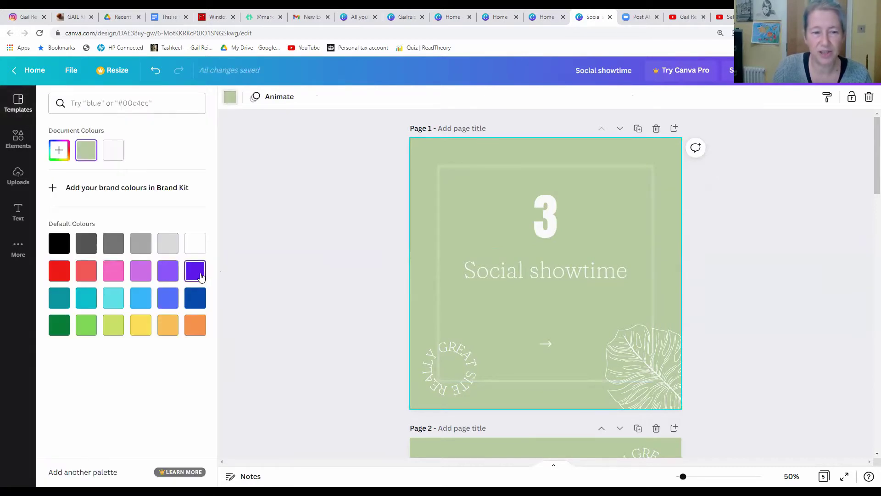
left_click(196, 271)
Apply the violet used on page 1 to the backgrounds of pages 2 and 3.
scroll(596, 238, "down", 5)
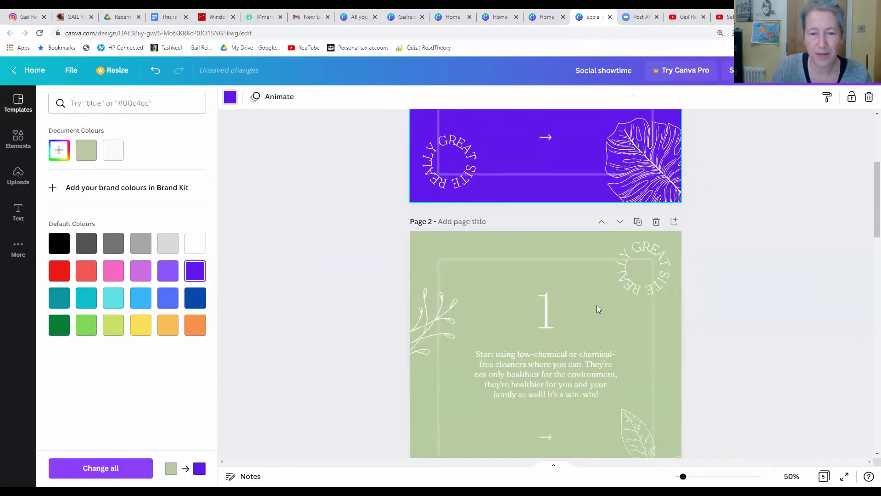
left_click(572, 245)
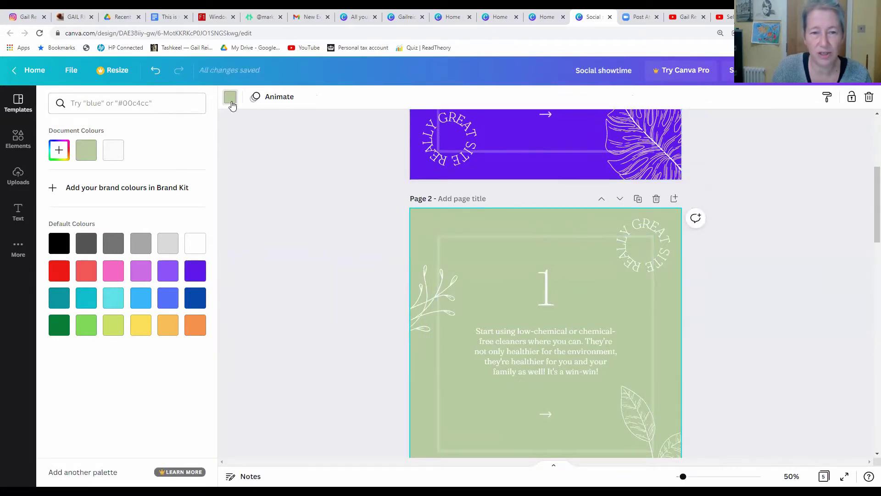
left_click(229, 104)
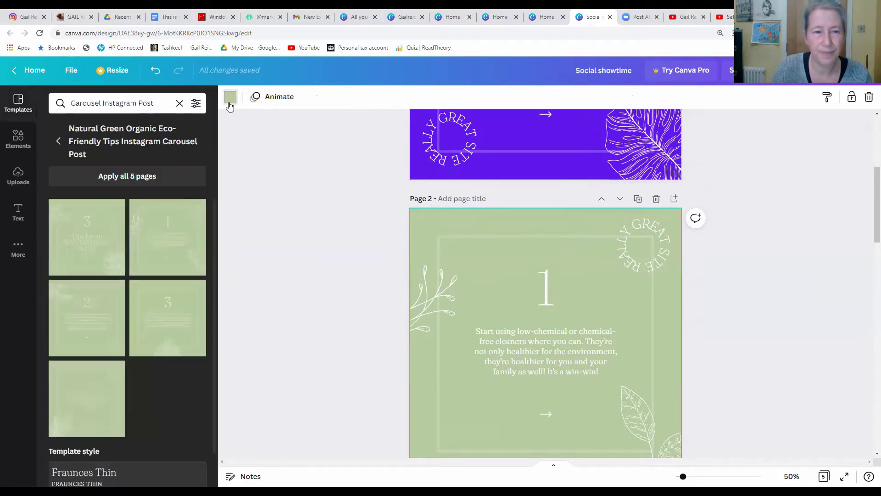
left_click(230, 103)
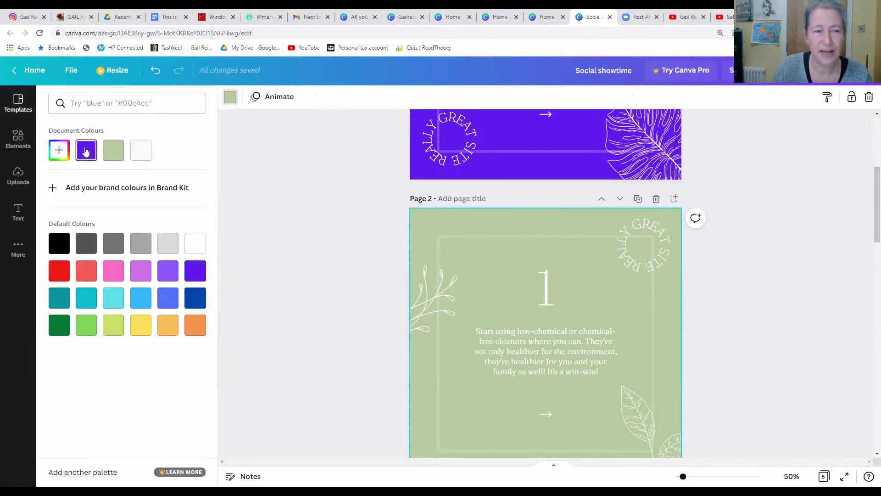
left_click(85, 155)
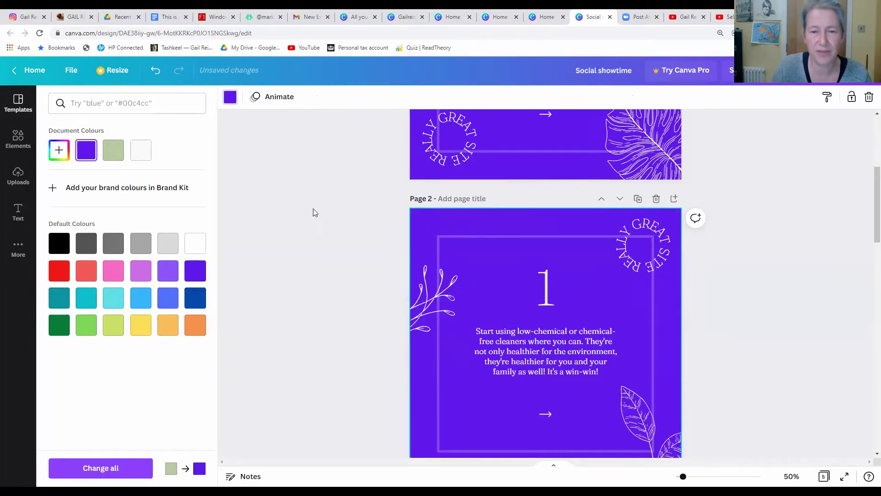
scroll(501, 233, "down", 5)
left_click(526, 246)
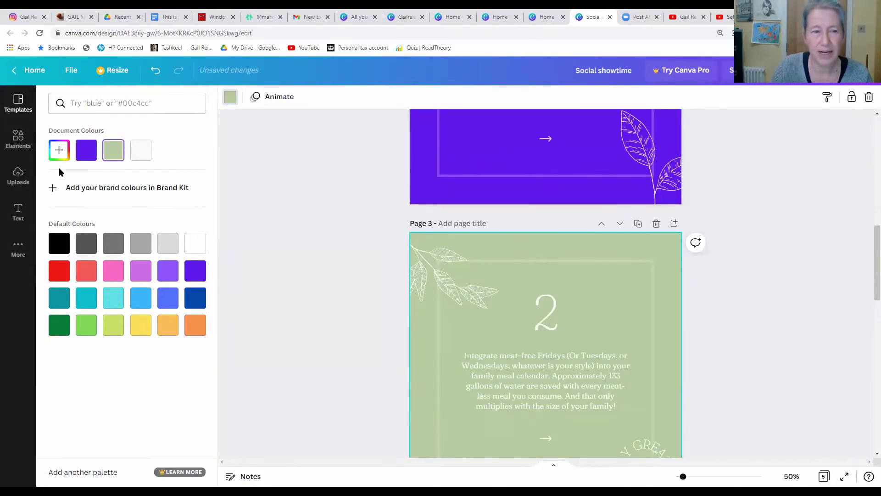
left_click(86, 151)
Insert the uploaded handwritten signature image and place it over the number 2 on page 3.
scroll(521, 207, "down", 1)
scroll(519, 199, "down", 5)
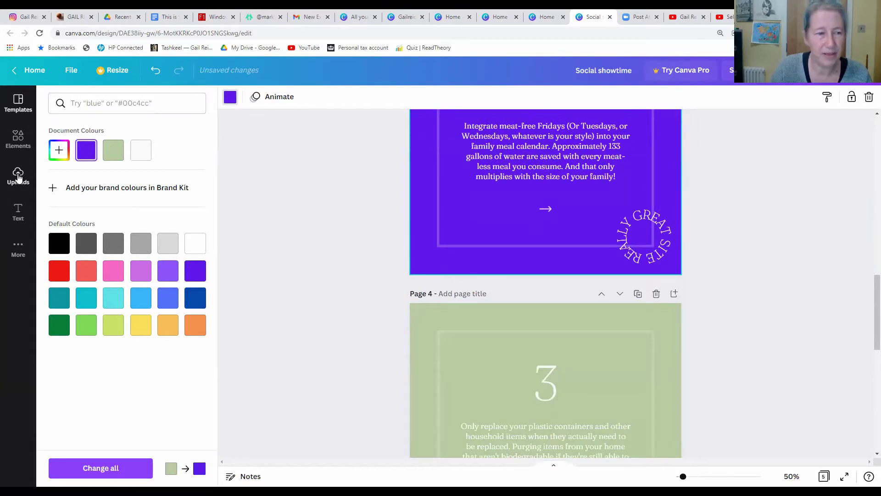
left_click(18, 178)
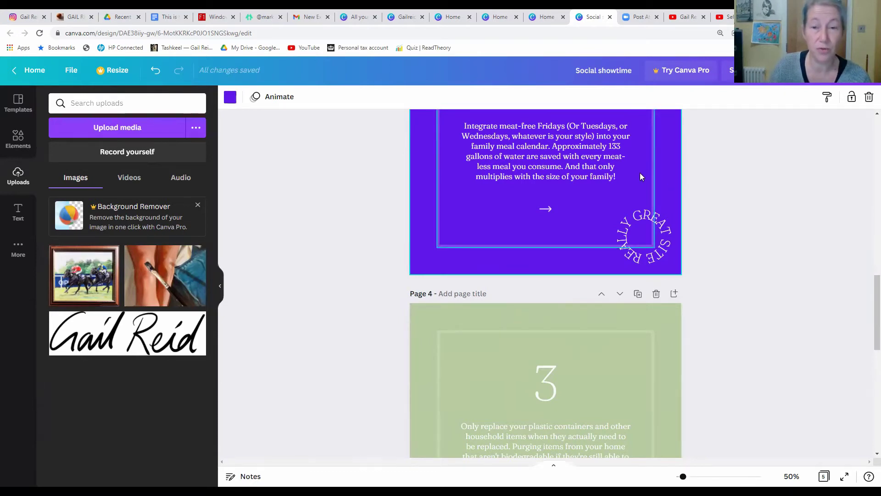
scroll(641, 232, "down", 4)
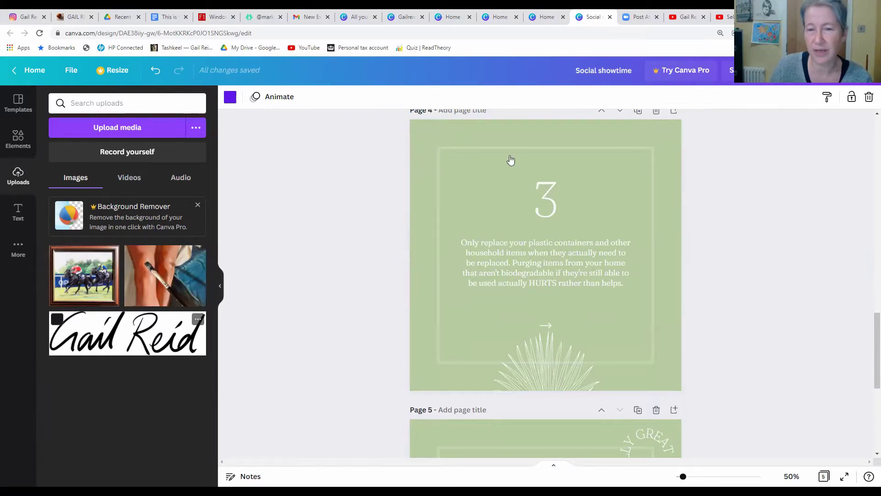
left_click_drag(511, 160, 511, 161)
scroll(576, 258, "up", 5)
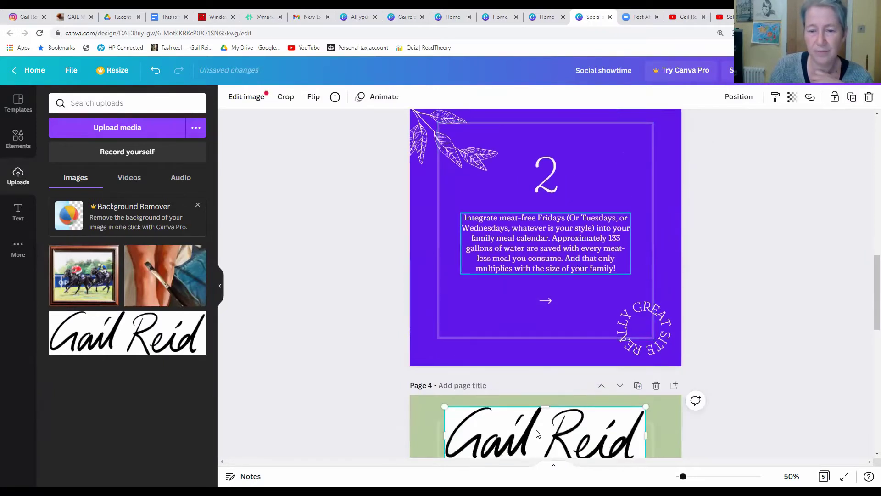
mouse_move(600, 411)
left_mouse_down()
mouse_move(584, 159)
mouse_move(633, 150)
left_mouse_up()
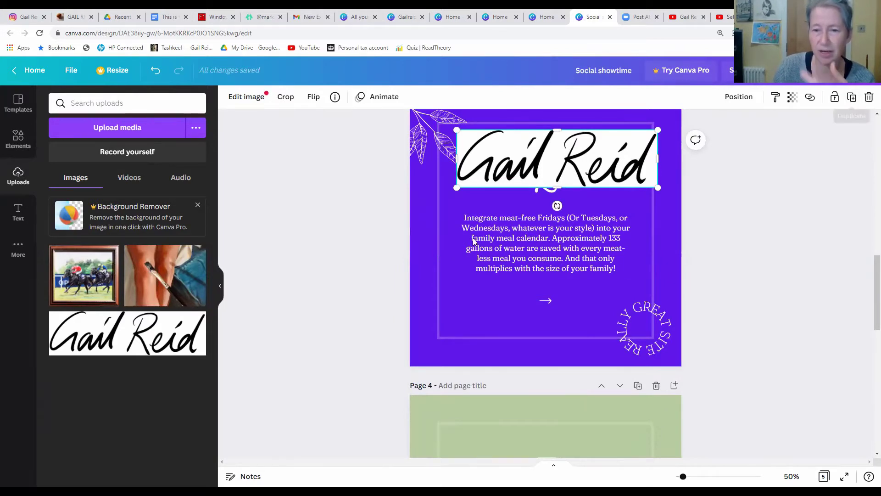
Duplicate the paragraph on page 3, replace the copy's text with "xxx" and place it centred below the arrow.
left_click(550, 240)
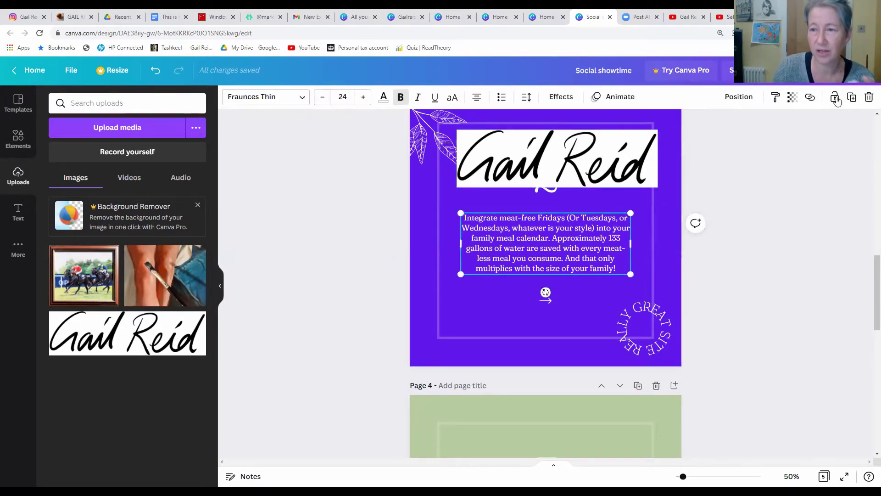
left_click(852, 98)
left_click_drag(577, 263, 578, 299)
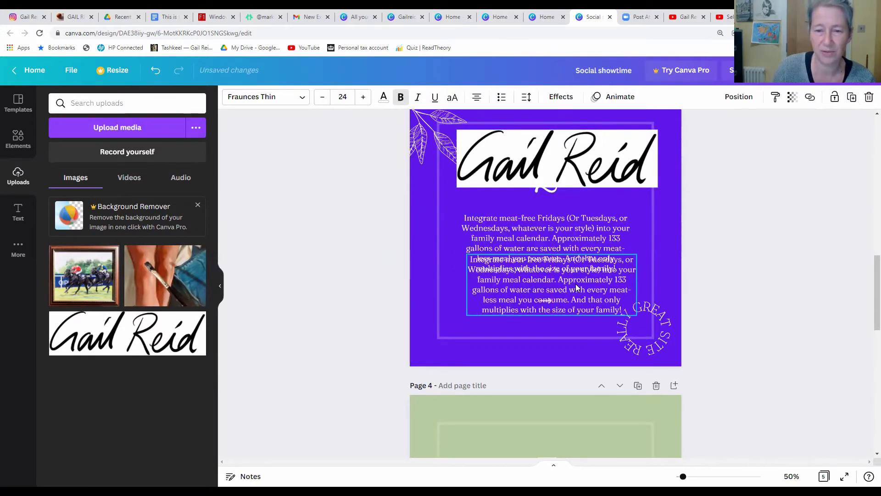
double_click(592, 298)
key("BackSpace")
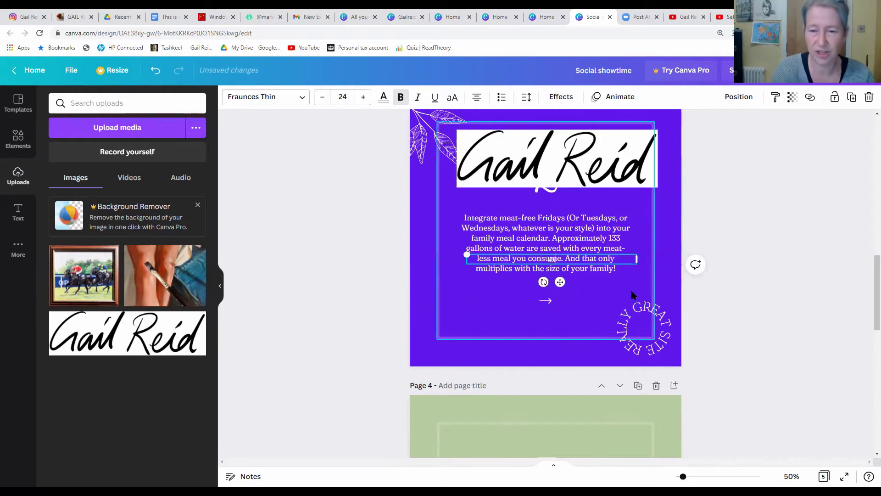
left_click_drag(560, 292, 556, 350)
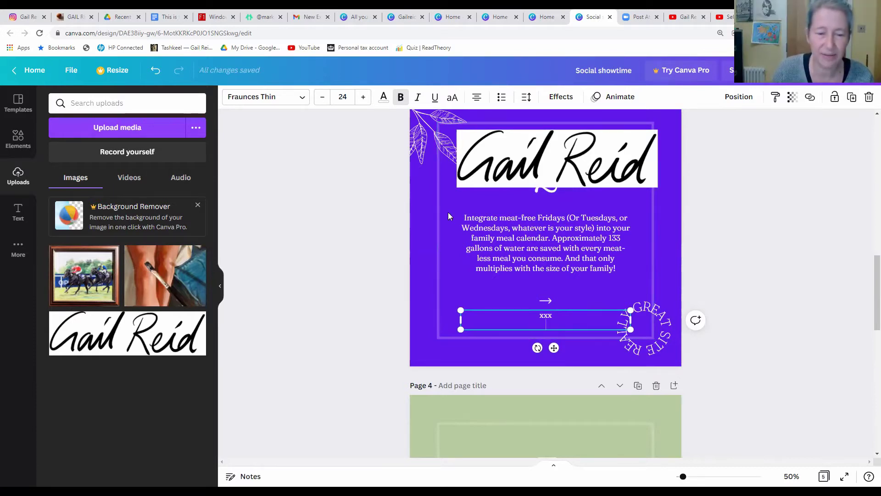
Delete the original paragraph on page 3 and move the signature image into its place below the number 2.
left_click(568, 244)
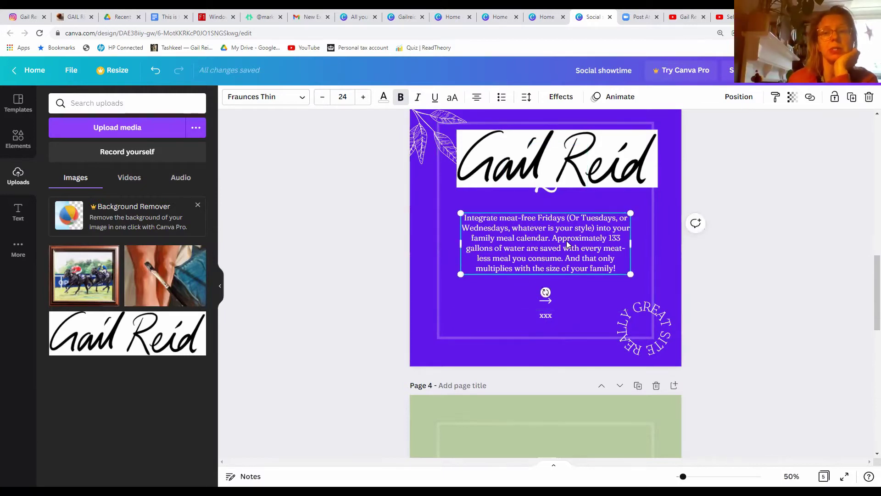
key("Delete")
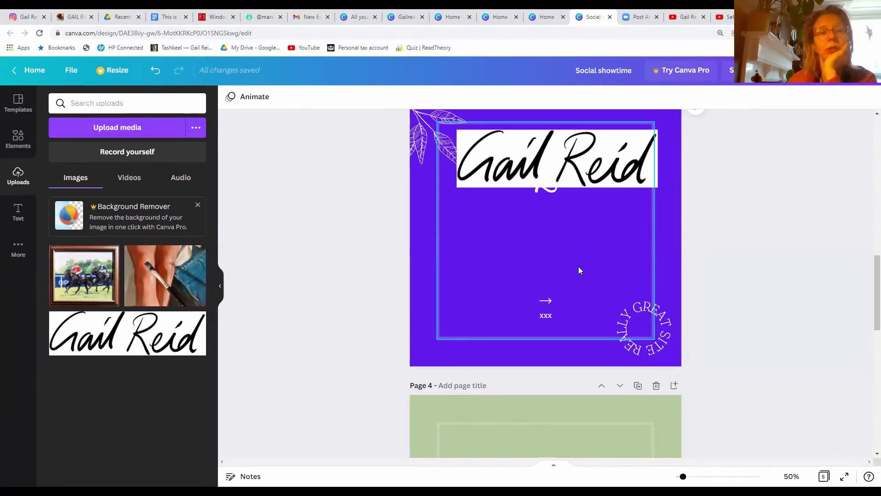
left_click_drag(610, 165, 601, 239)
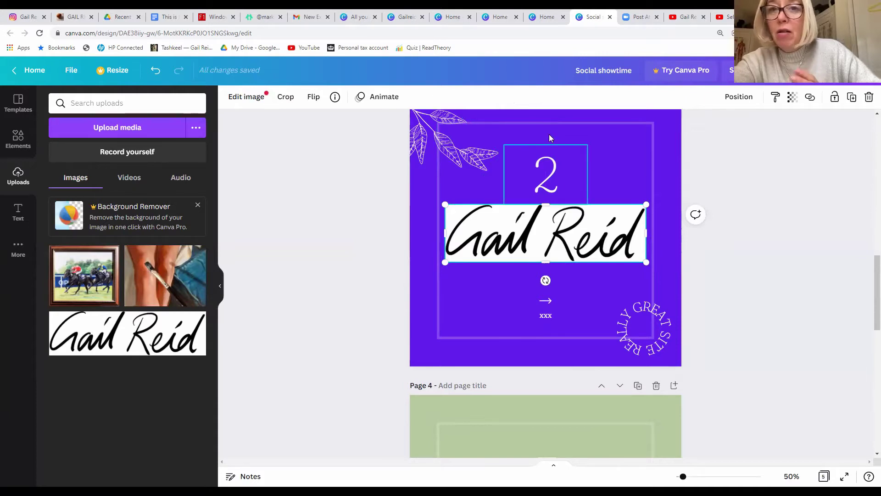
left_click(618, 129)
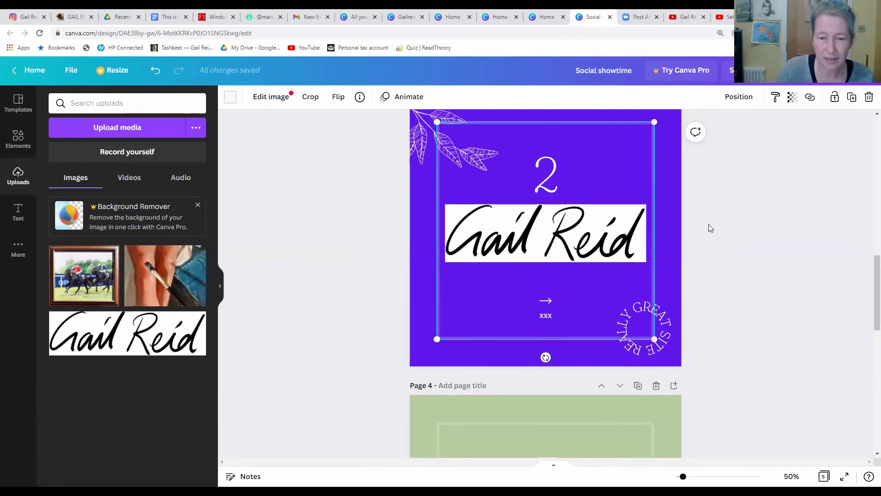
Clear page 4 by deleting its green background, number, paragraph, arrow and plant artwork.
scroll(592, 170, "down", 4)
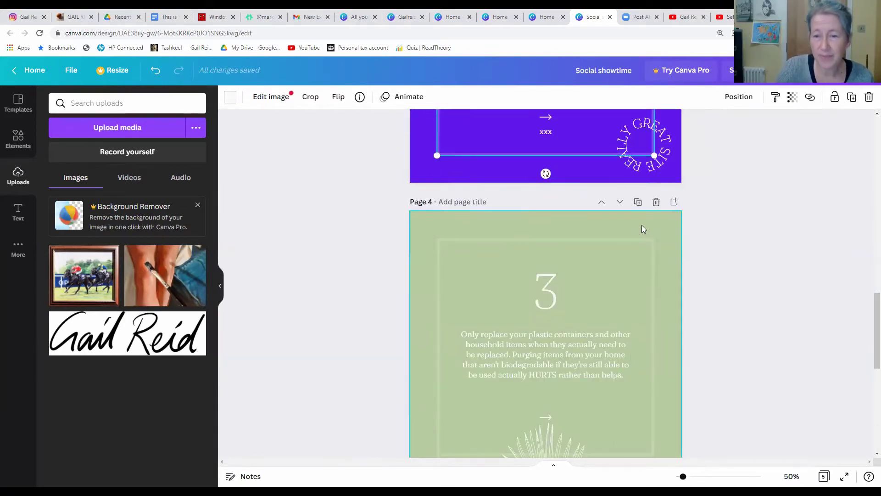
left_click(640, 232)
key("Delete")
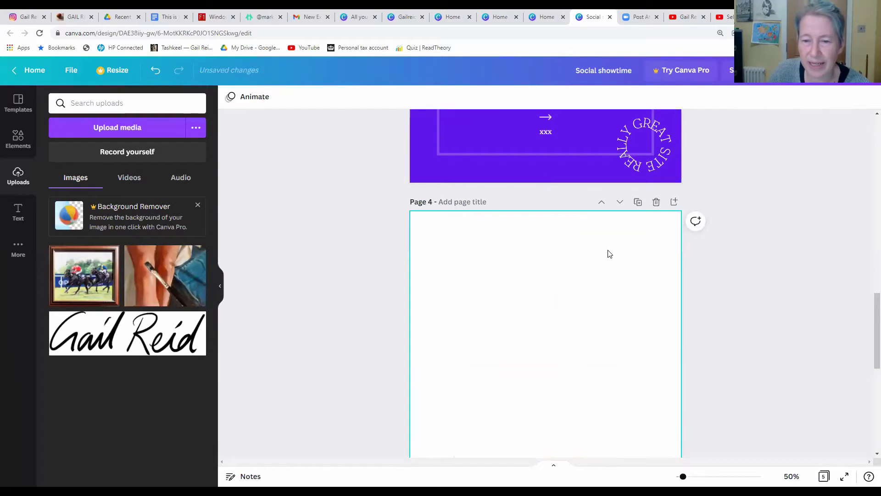
left_click(562, 320)
left_click(572, 346)
left_click(582, 409)
left_click(559, 453)
key("Delete")
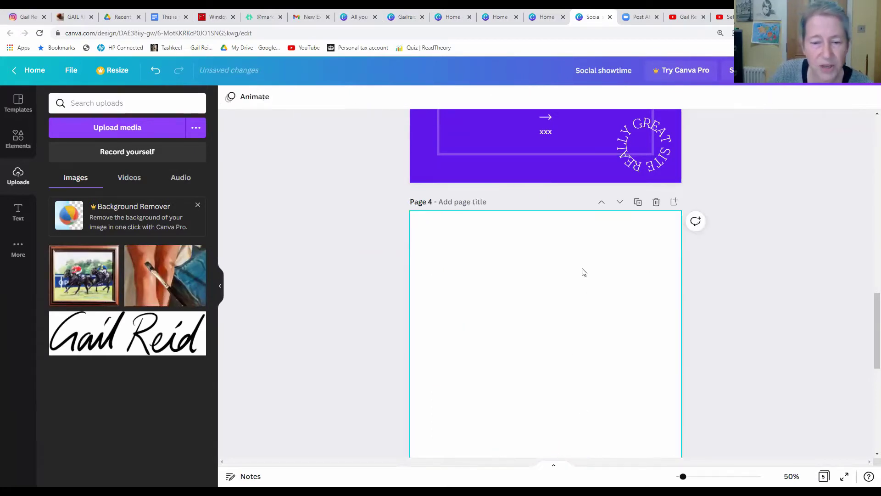
Delete page 5, the last page of the carousel.
scroll(582, 277, "down", 5)
scroll(582, 277, "up", 4)
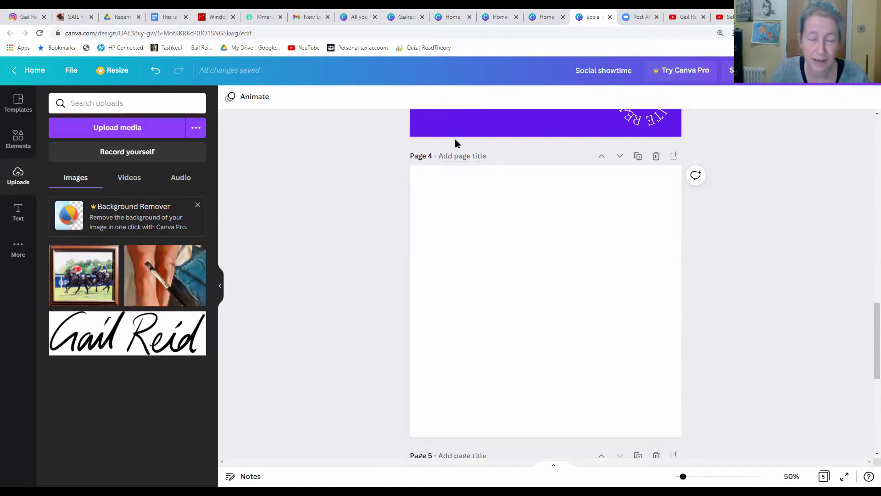
scroll(597, 289, "up", 6)
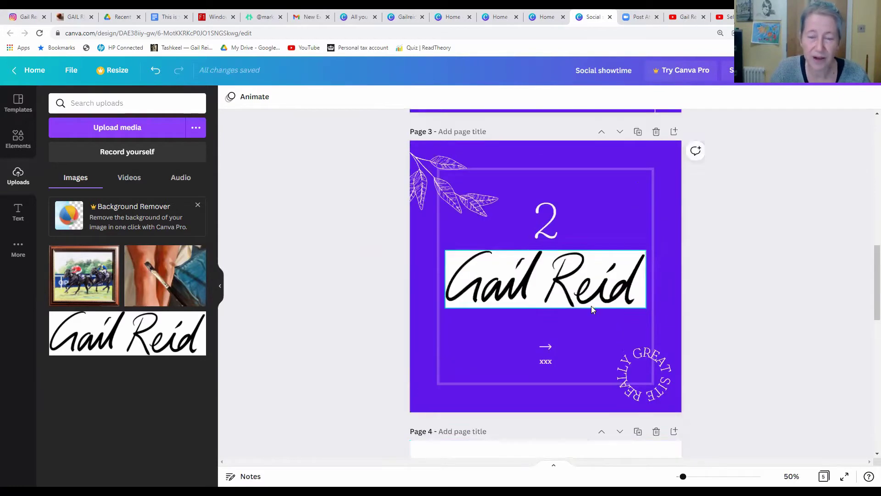
scroll(591, 305, "down", 6)
scroll(621, 303, "up", 12)
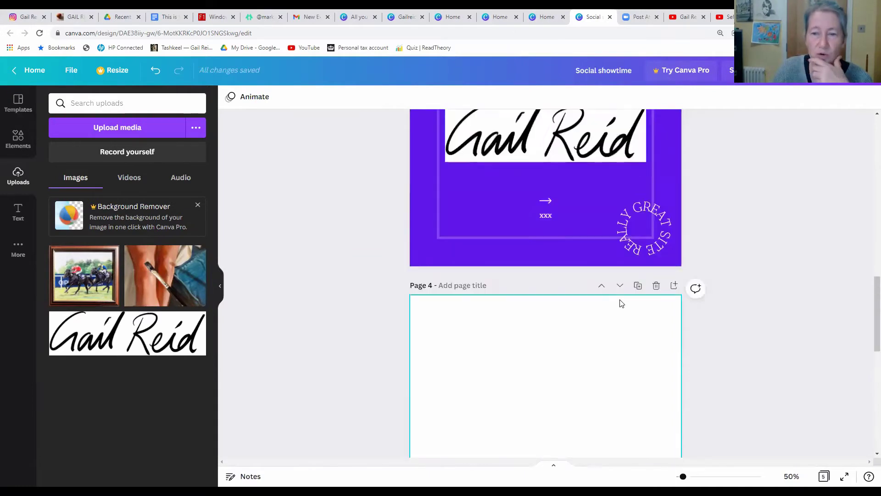
scroll(625, 309, "up", 4)
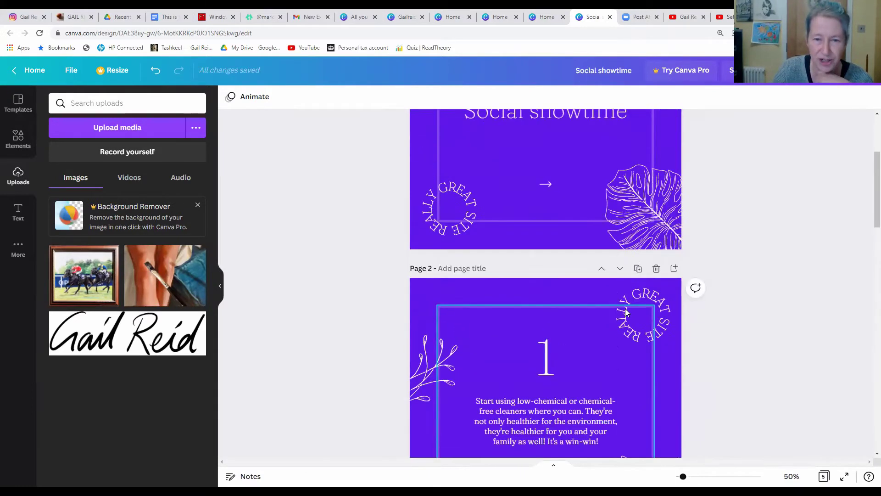
scroll(866, 285, "down", 6)
left_click_drag(867, 228, 866, 417)
left_click(656, 129)
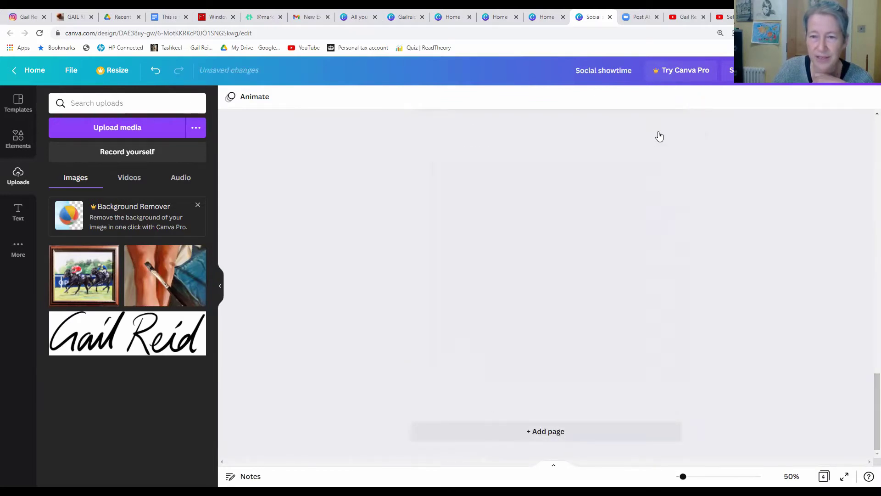
Move the "Social showtime" page down two positions to become page 3, and review the page order.
left_click_drag(867, 402, 867, 142)
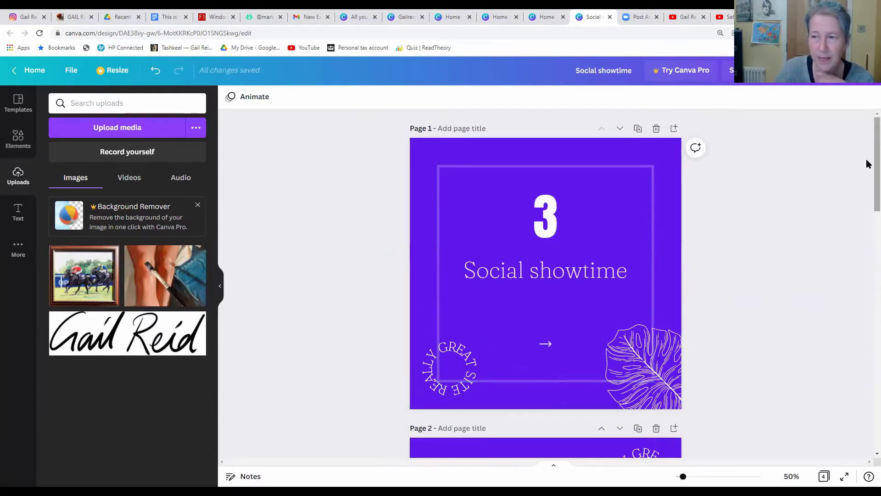
scroll(867, 202, "down", 3)
scroll(866, 217, "down", 10)
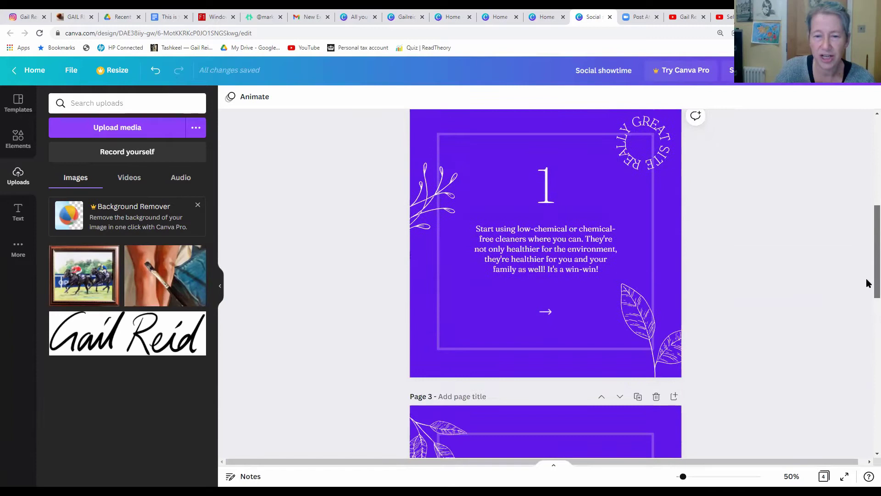
scroll(867, 234, "up", 10)
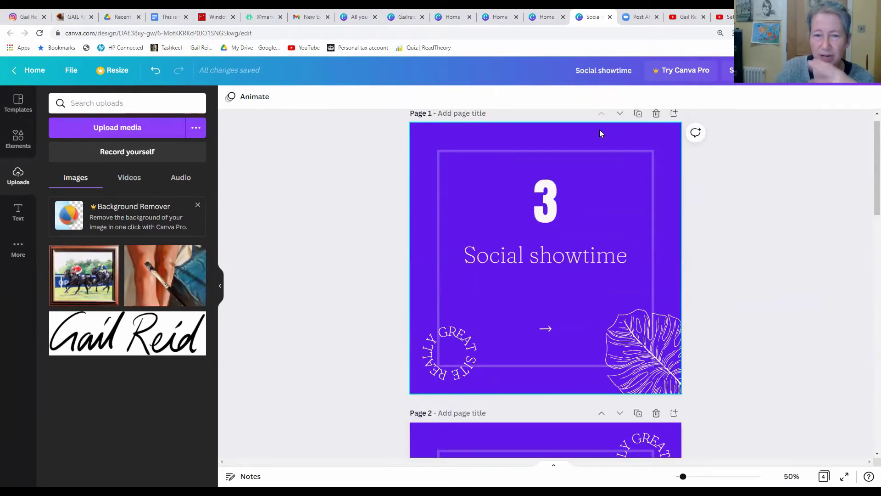
left_click(620, 115)
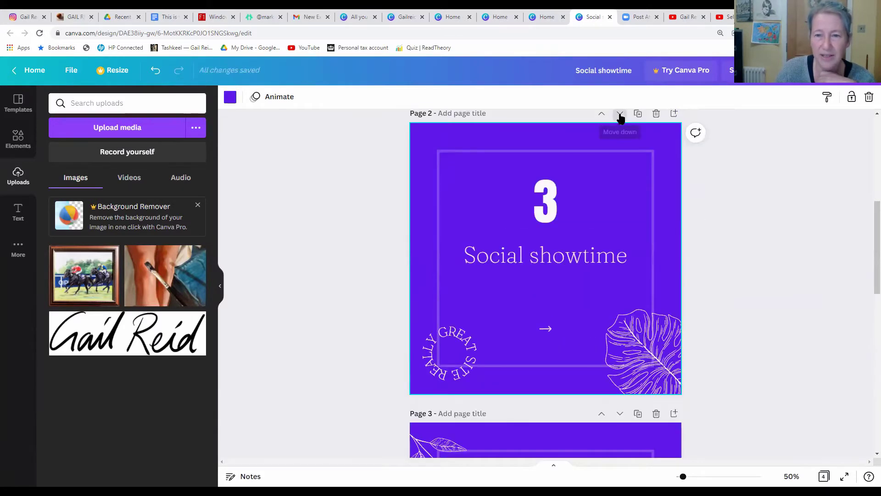
left_click(620, 115)
scroll(868, 261, "up", 2)
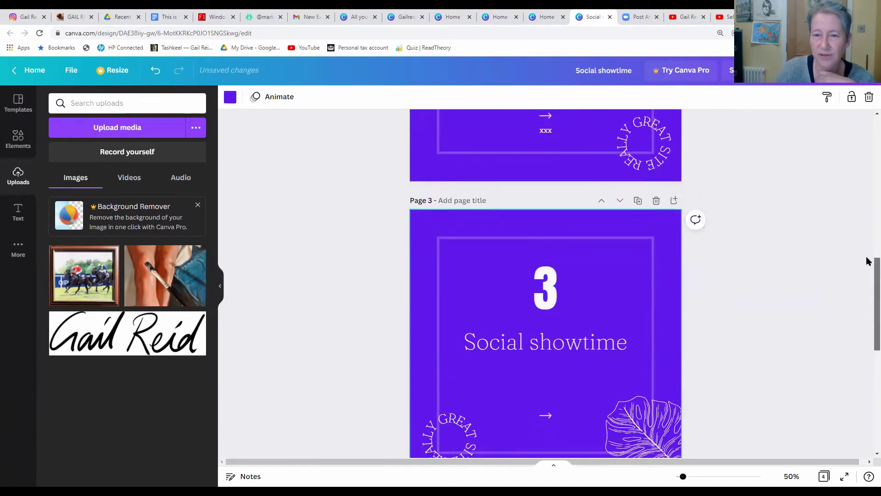
scroll(868, 108, "up", 10)
scroll(867, 191, "down", 4)
scroll(867, 227, "down", 7)
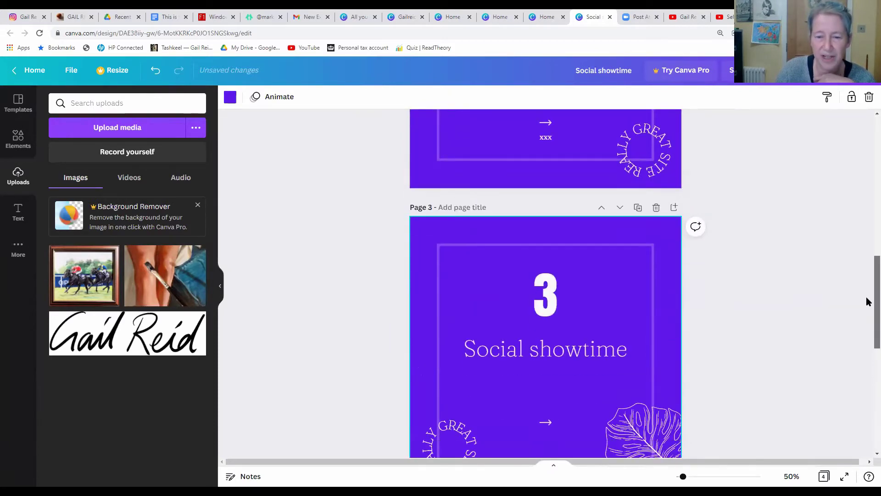
Fill the blank page 4 with the uploaded photo of the paintbrush on a painting as its full-page background.
scroll(866, 301, "down", 8)
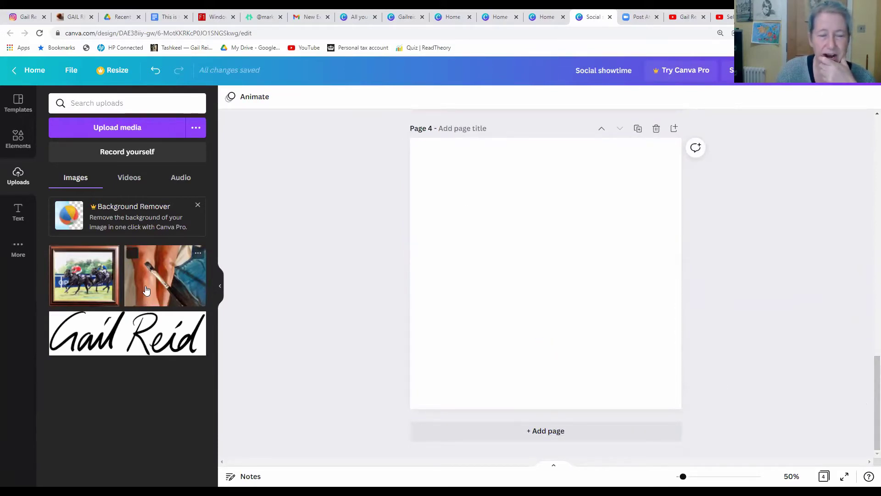
mouse_move(154, 282)
left_mouse_down()
mouse_move(358, 283)
mouse_move(433, 260)
left_mouse_up()
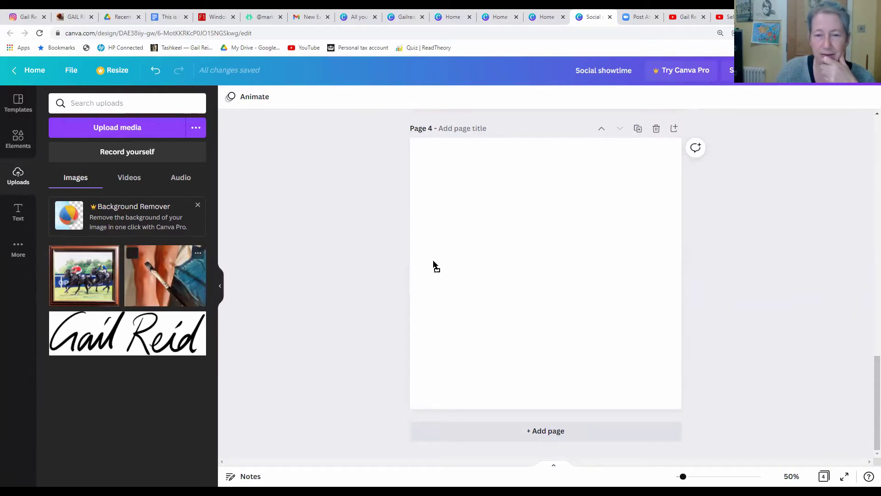
left_click(396, 297)
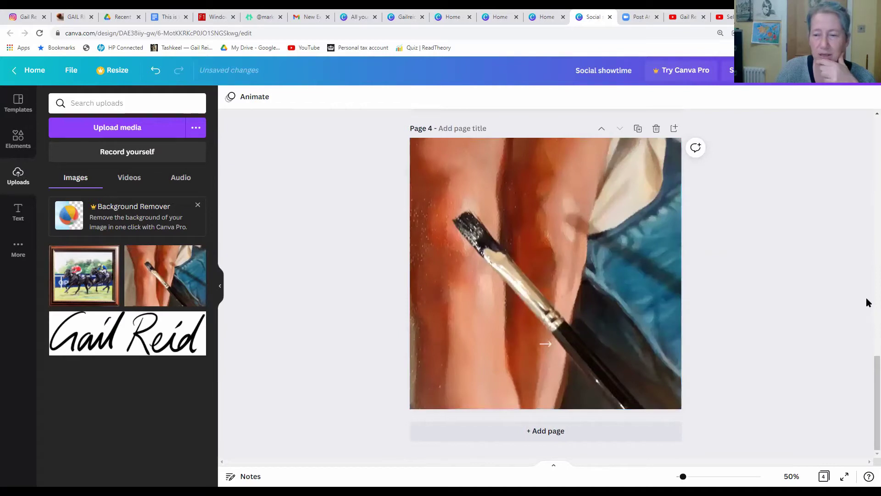
mouse_move(868, 379)
left_mouse_down()
mouse_move(867, 240)
mouse_move(868, 383)
left_mouse_up()
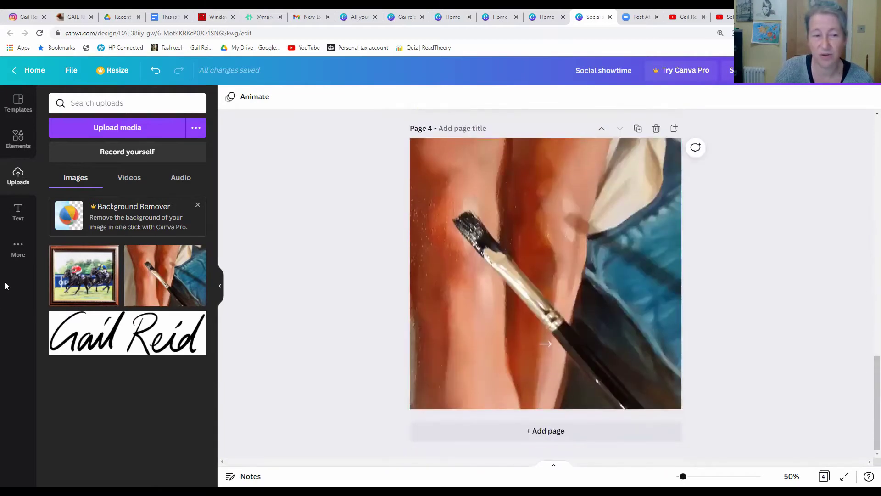
mouse_move(97, 274)
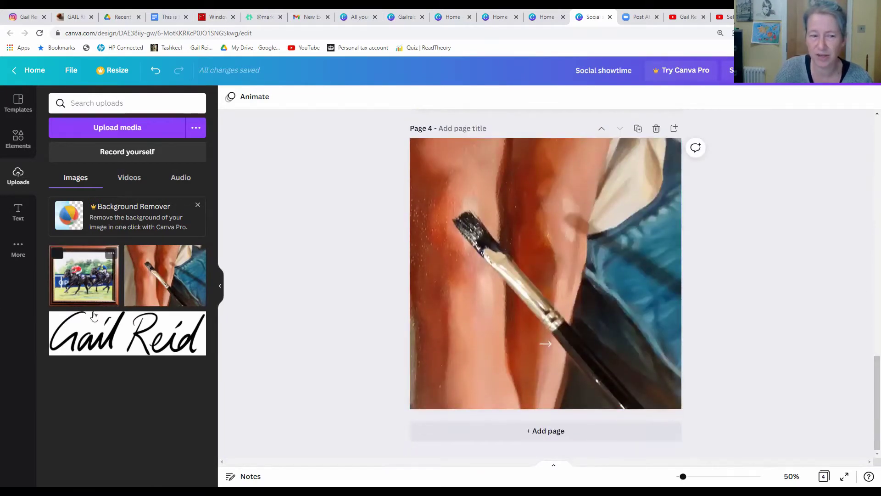
Search the elements for "yoga" and place the outstretched-arms lunge silhouette near the upper right corner of page 4.
left_click(18, 140)
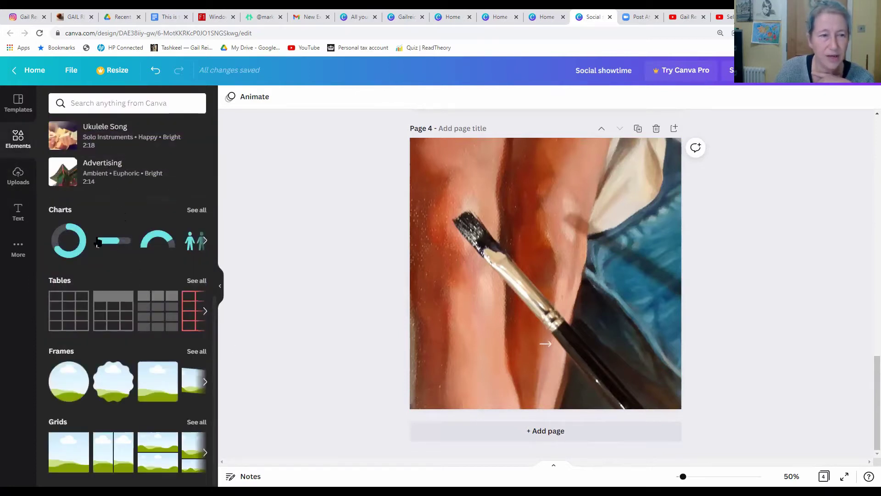
left_click(120, 106)
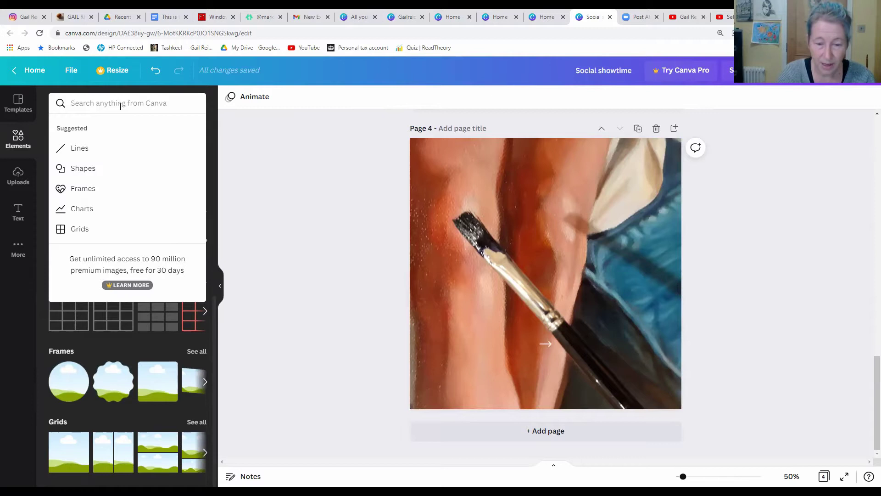
type("yoga")
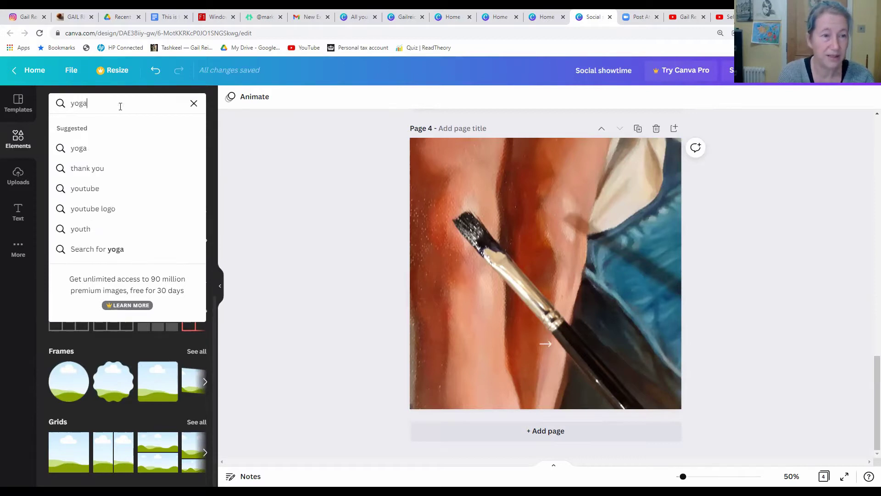
key("Return")
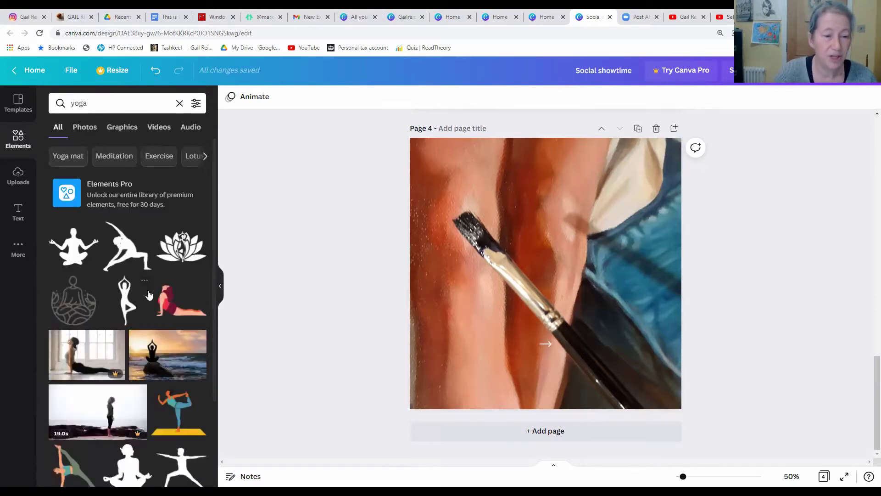
scroll(140, 282, "down", 3)
scroll(157, 333, "down", 3)
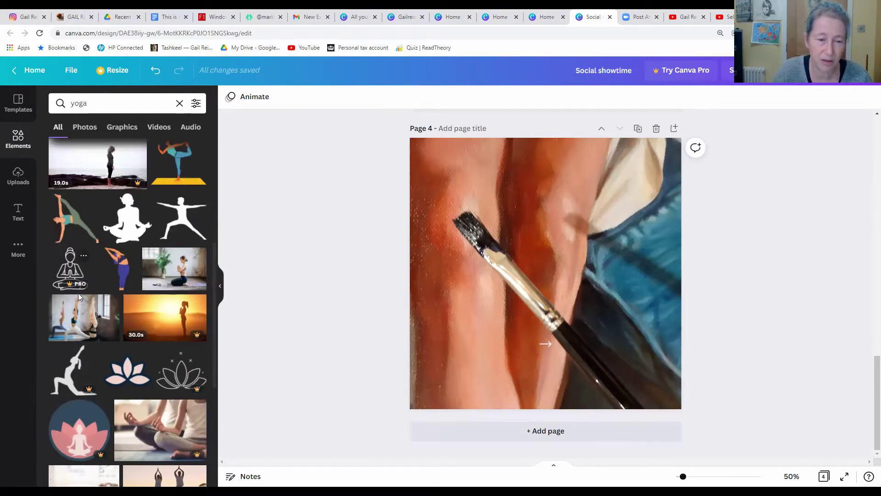
scroll(166, 404, "down", 3)
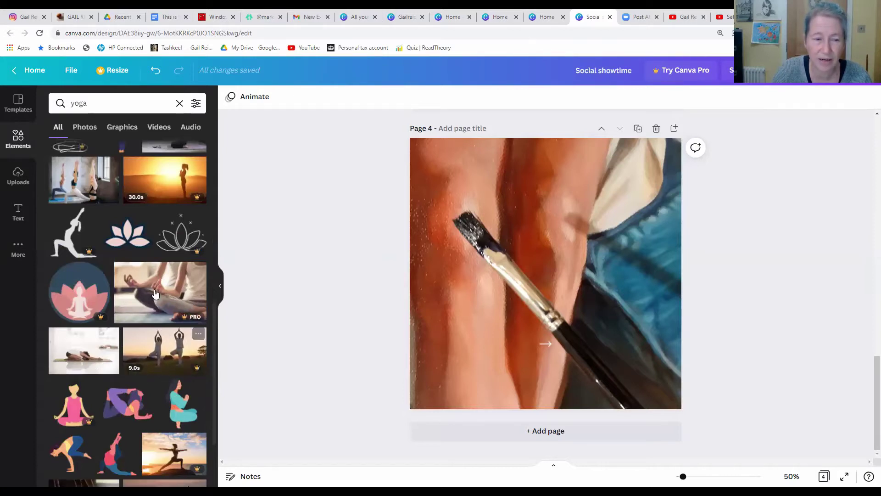
scroll(136, 243, "up", 6)
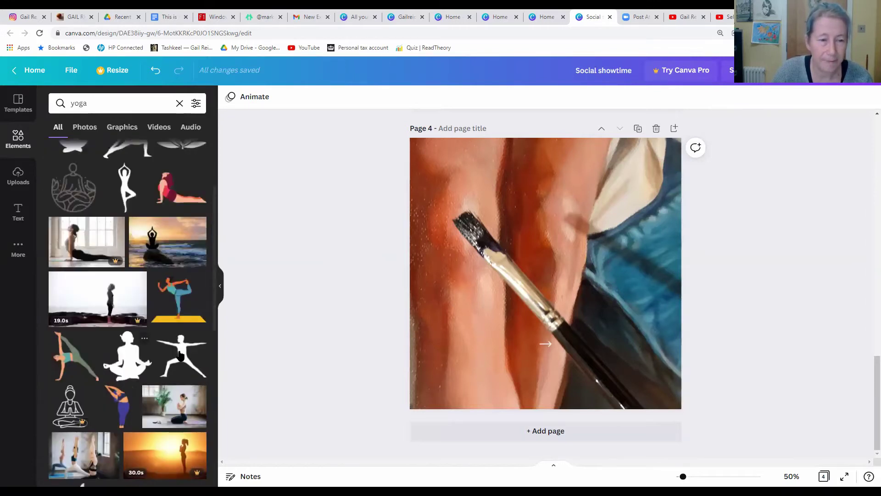
left_click_drag(543, 196, 545, 198)
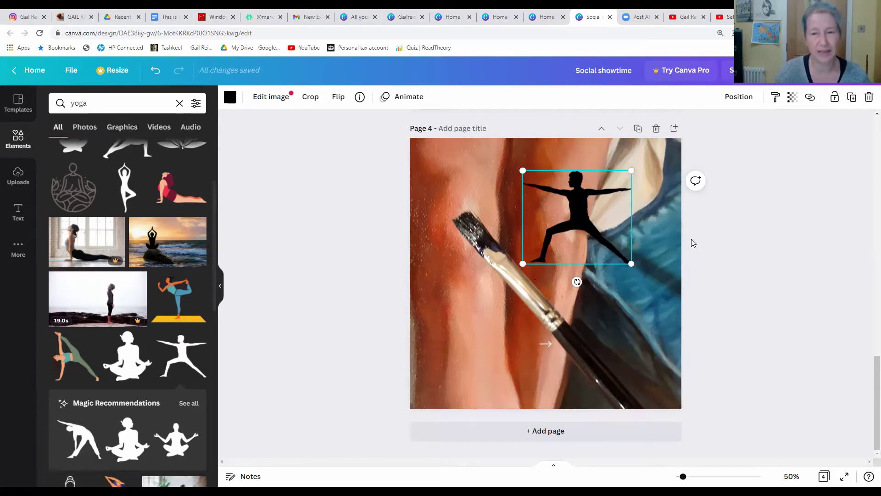
left_click_drag(592, 211, 621, 186)
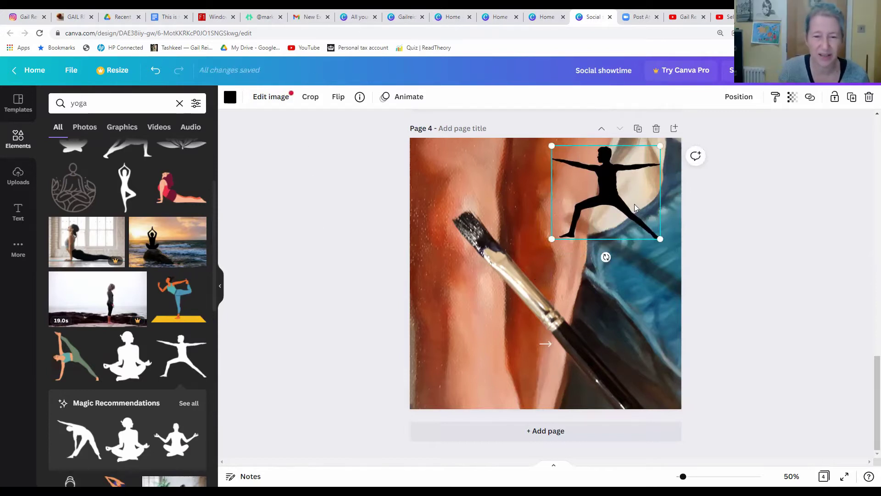
Recolour the yoga silhouette on page 4, trying the document's violet before settling on light turquoise.
left_click(230, 102)
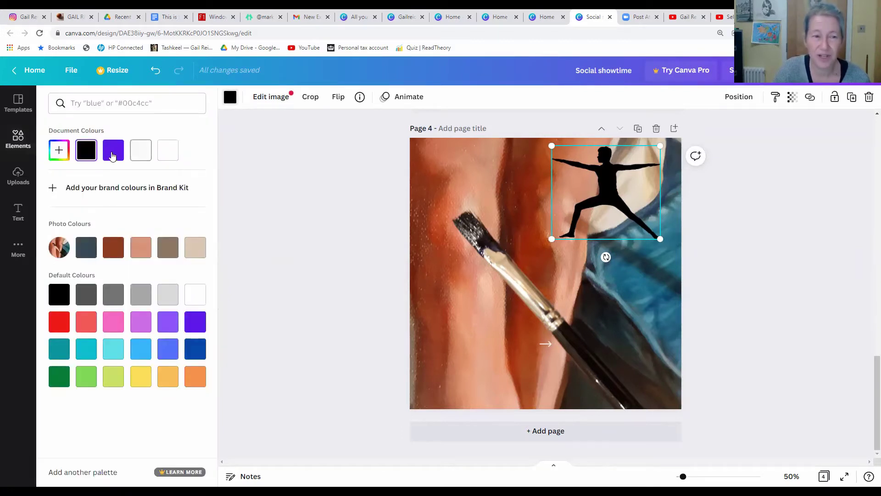
left_click(113, 155)
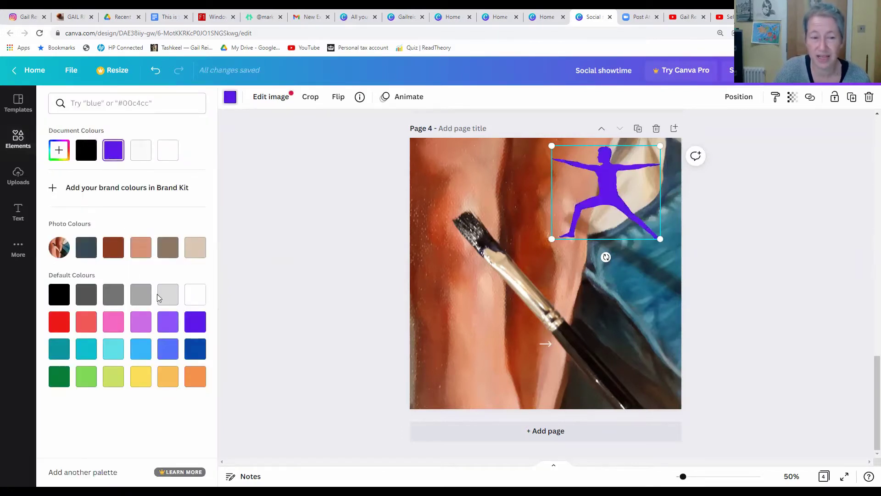
left_click(113, 349)
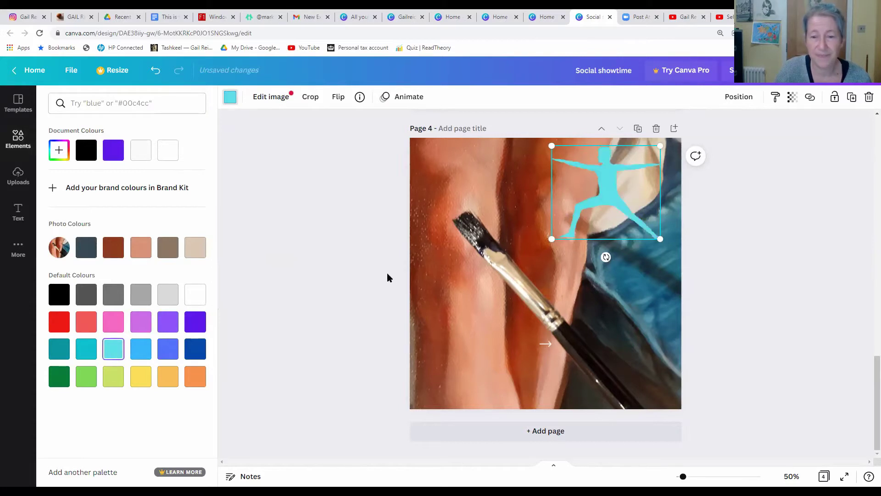
key("Escape")
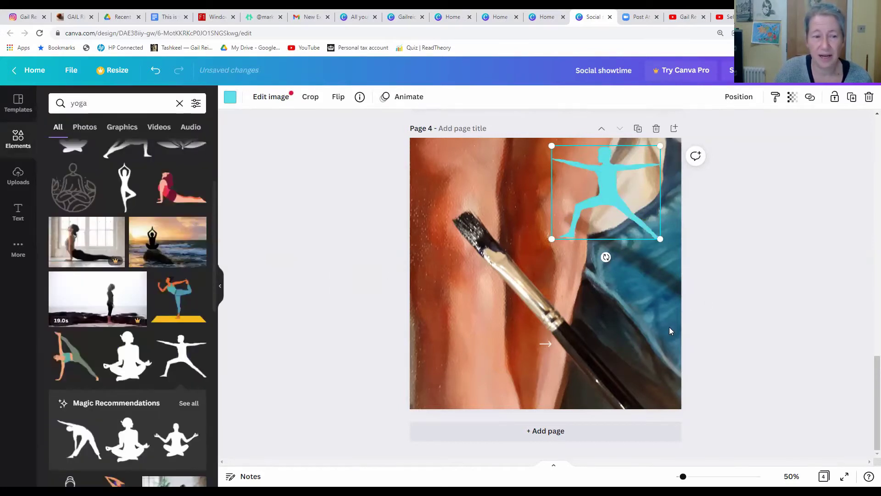
Search the elements for "square" and add the solid square shape to the "Social showtime" page.
scroll(606, 261, "up", 6)
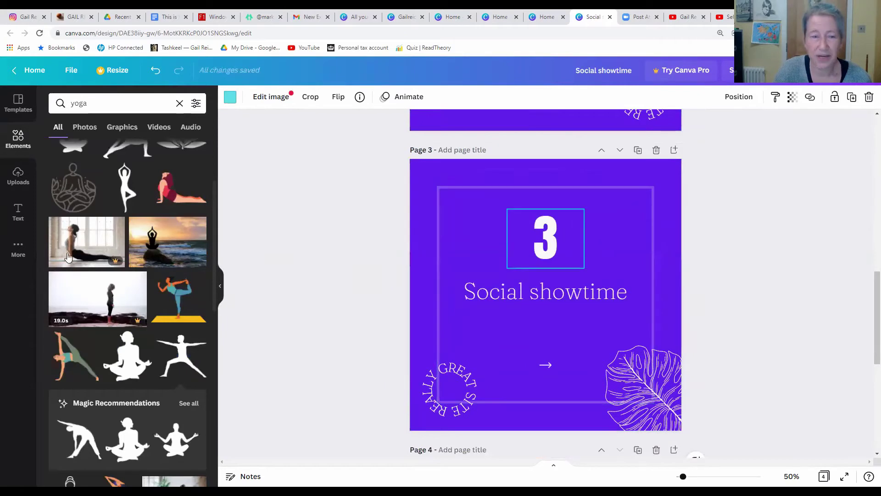
scroll(83, 238, "up", 3)
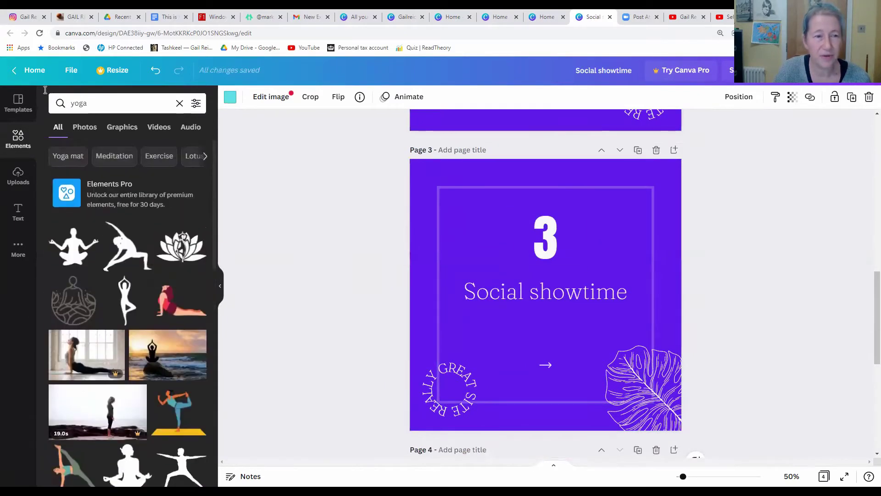
left_click(96, 102)
left_click_drag(96, 101, 61, 102)
type("square")
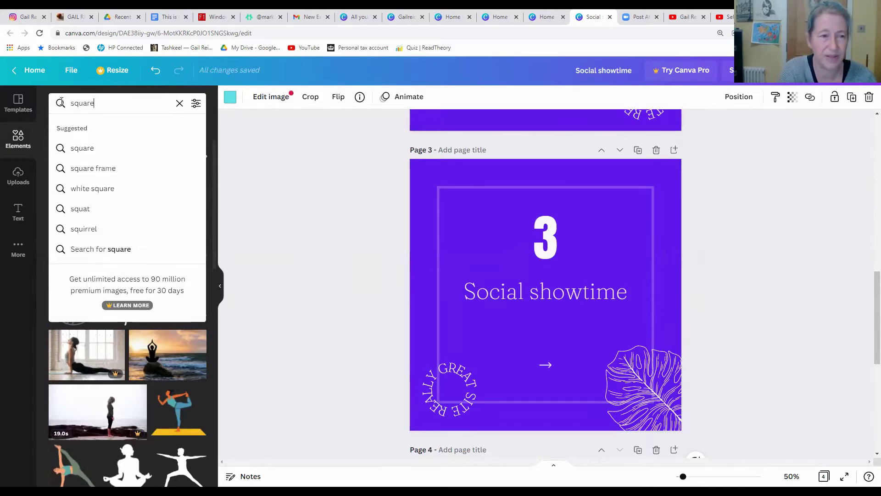
key("Return")
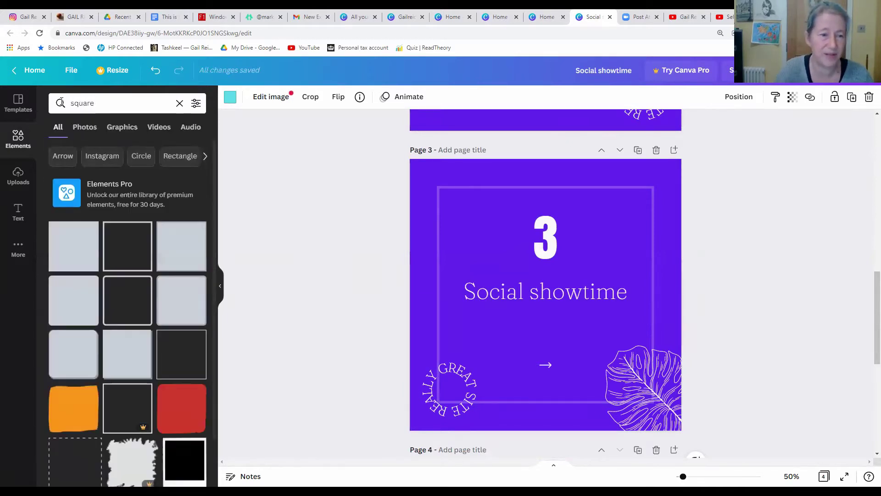
left_click(73, 256)
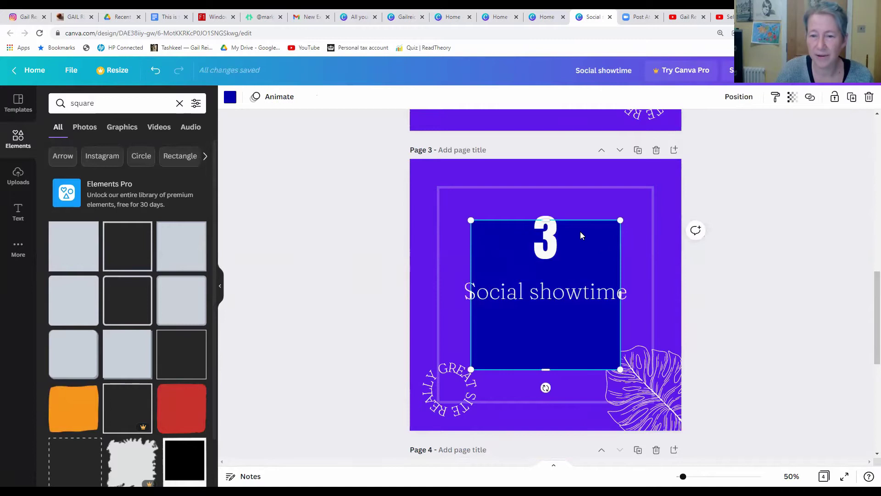
Send the dark blue square on page 3 backwards until it is the rearmost element.
left_click(739, 97)
left_click(688, 132)
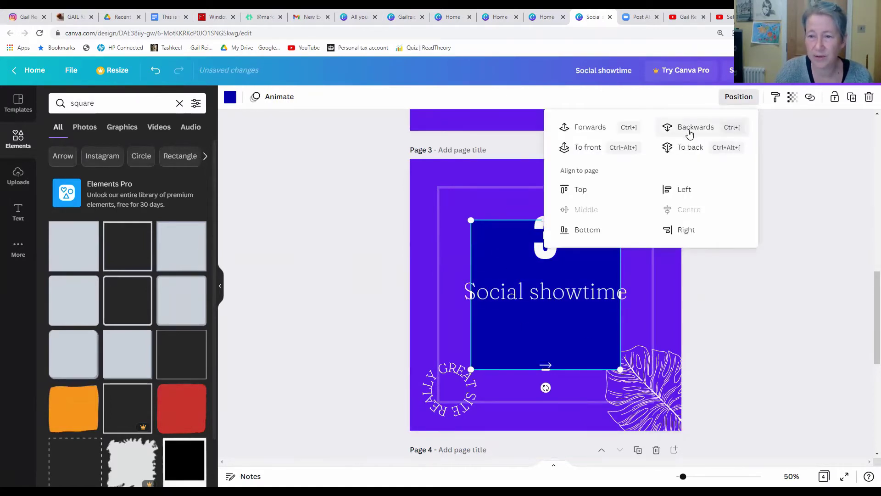
left_click(689, 129)
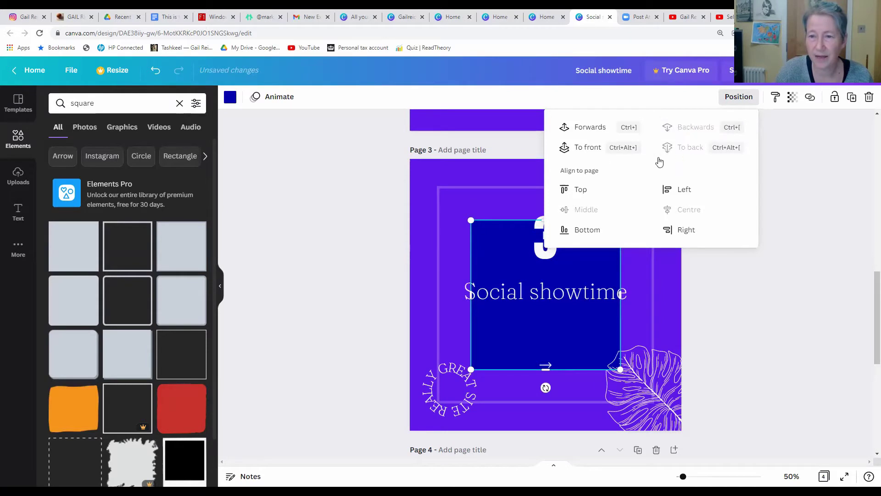
left_click(565, 343)
Send the number 3 on page 3 backwards so that it sits behind the dark blue square.
left_click(542, 244)
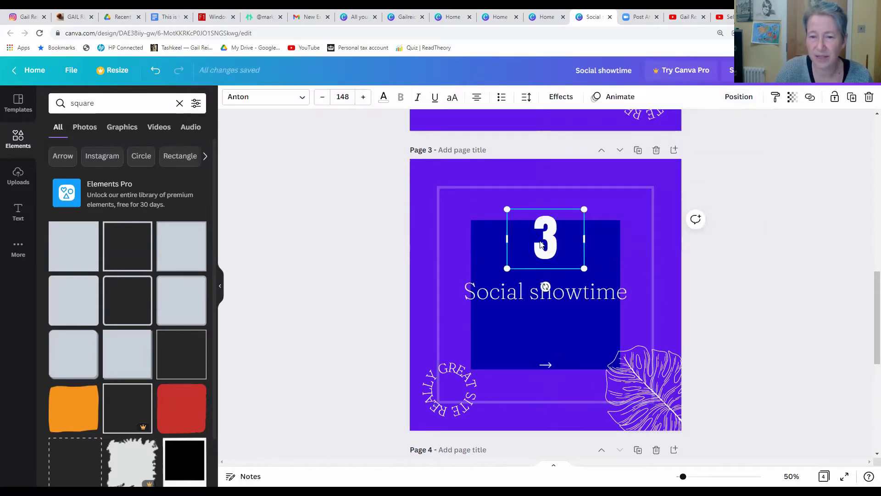
left_click(737, 96)
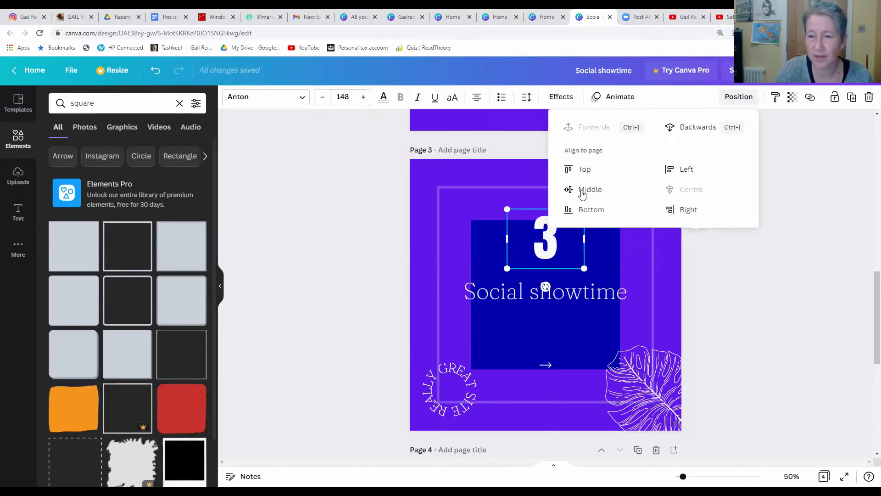
left_click(699, 125)
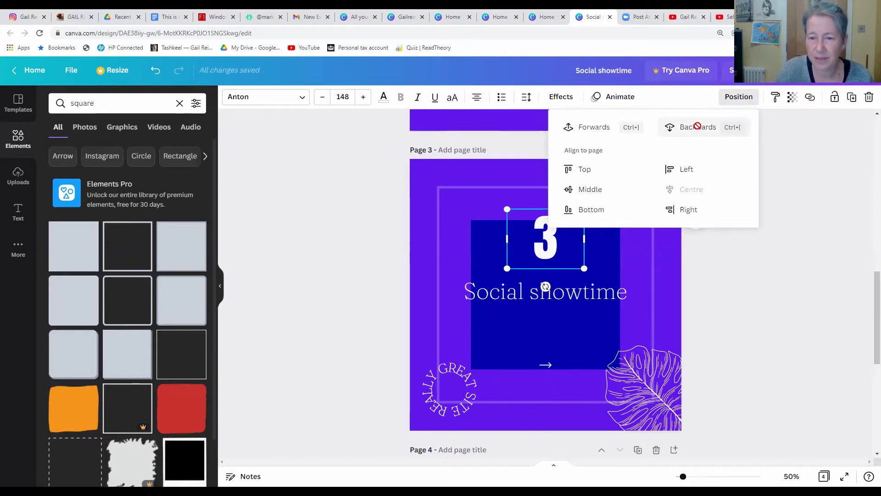
left_click(698, 126)
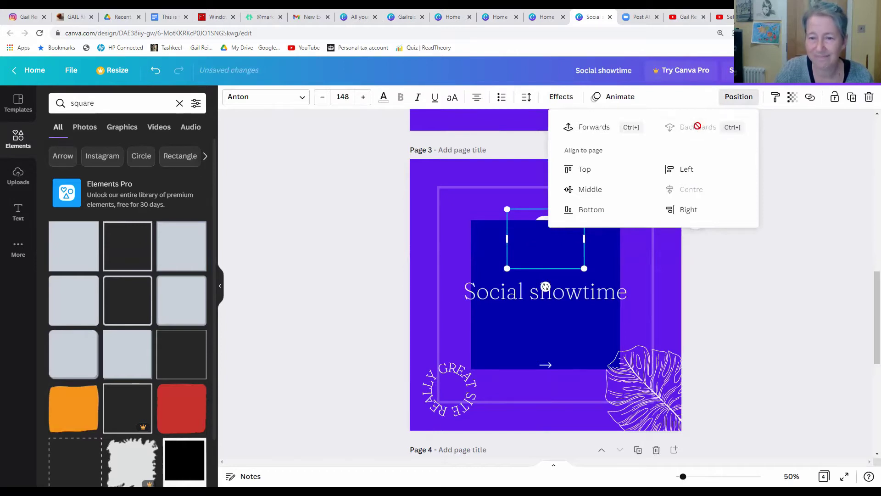
Delete the thin border frame on page 3 and move the number 3 up so its upper half shows above the square.
left_click(484, 176)
left_click(553, 216)
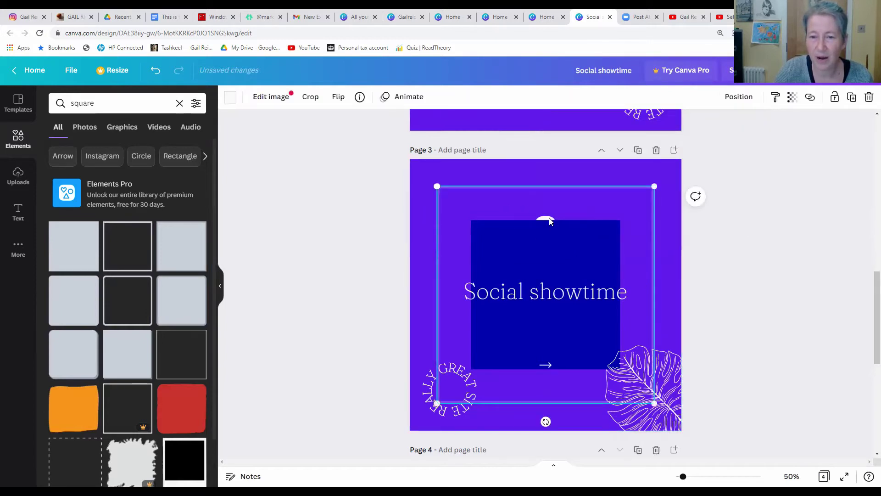
left_click(619, 201)
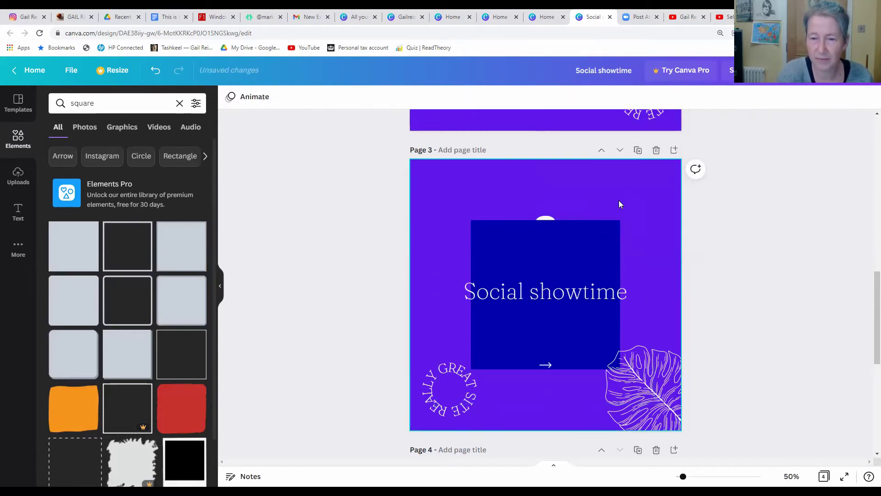
left_click(559, 220)
left_click_drag(558, 217, 551, 195)
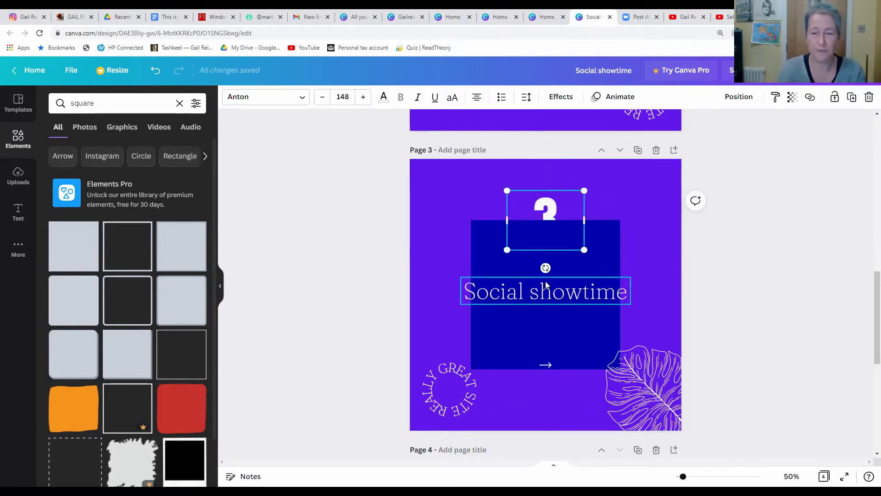
left_click(635, 387)
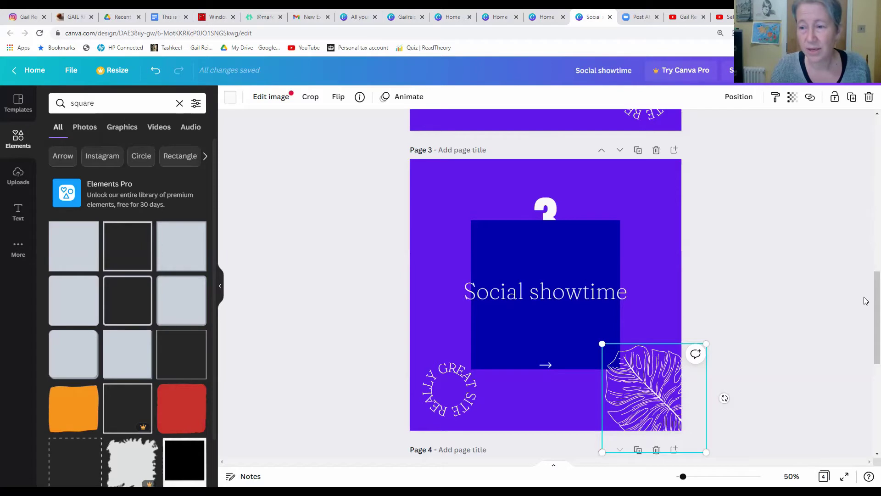
scroll(867, 276, "up", 10)
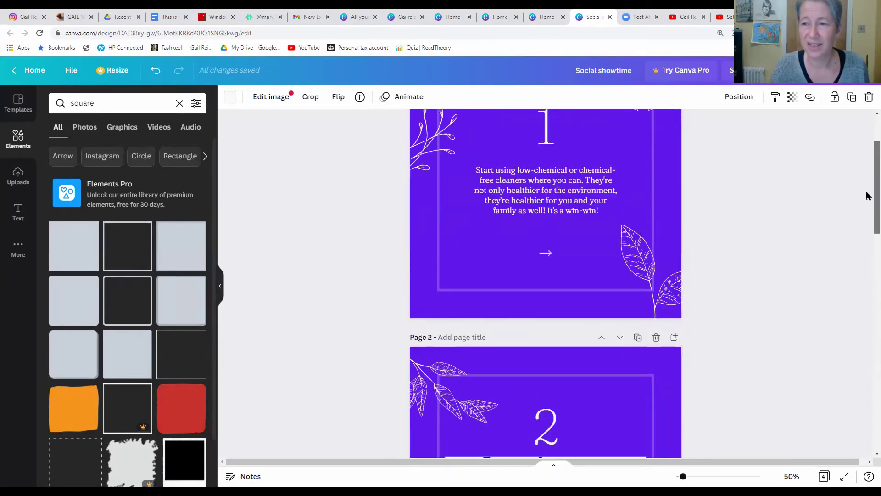
scroll(867, 220, "down", 5)
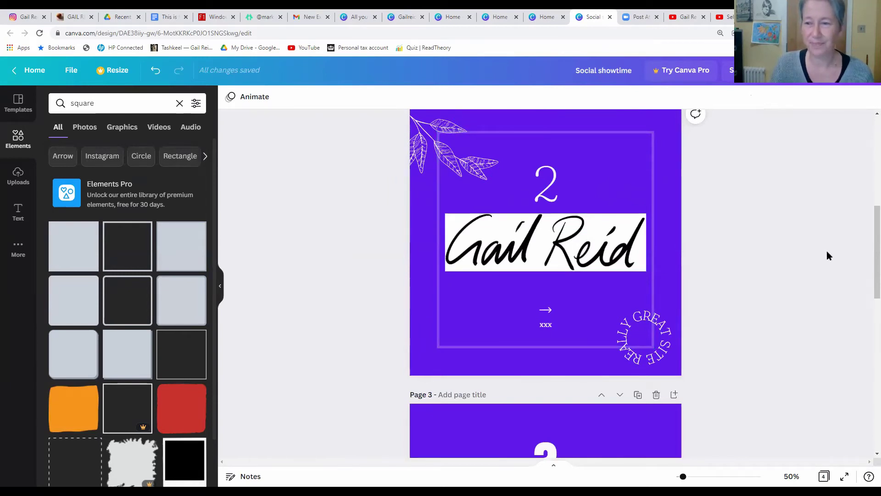
scroll(868, 179, "up", 5)
scroll(868, 158, "down", 15)
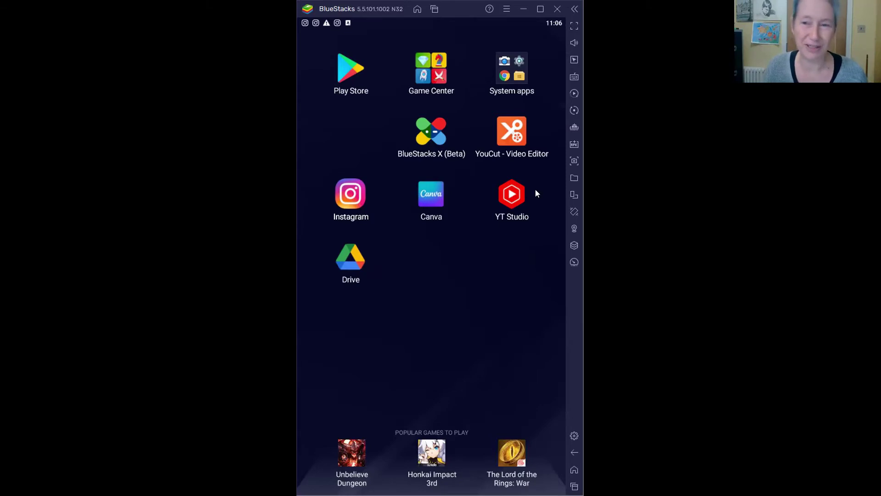
Switch to the Canva mobile app, open the "Social showtime" design and show all its pages as a grid.
left_click(431, 197)
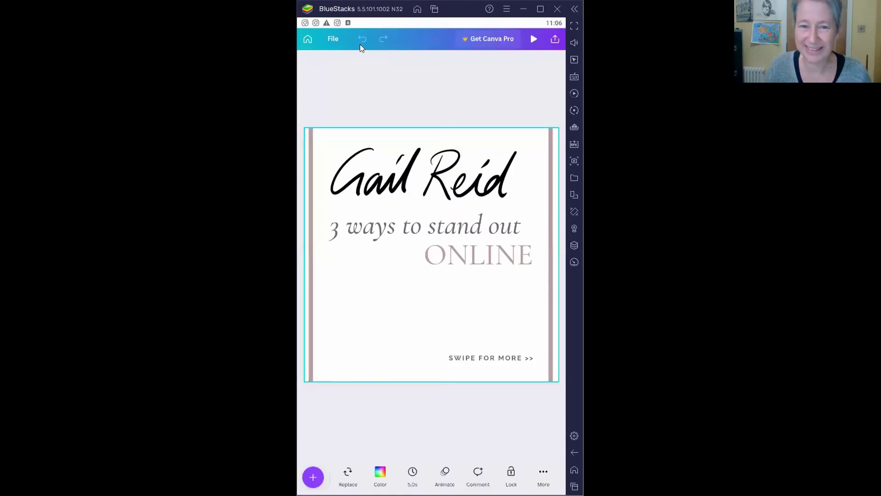
left_click(306, 38)
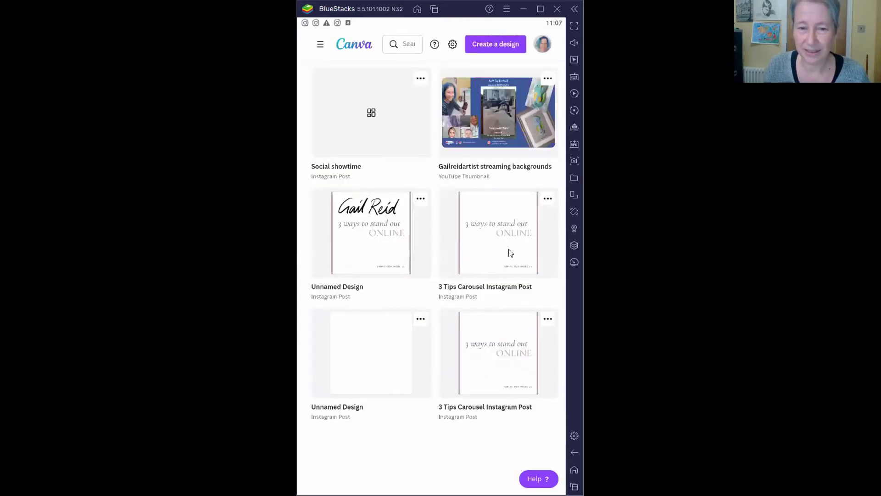
left_click(387, 121)
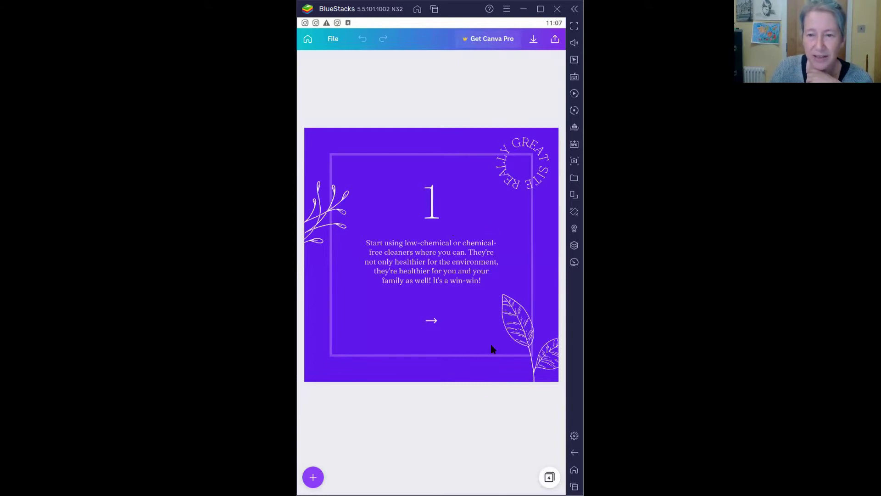
left_click(549, 478)
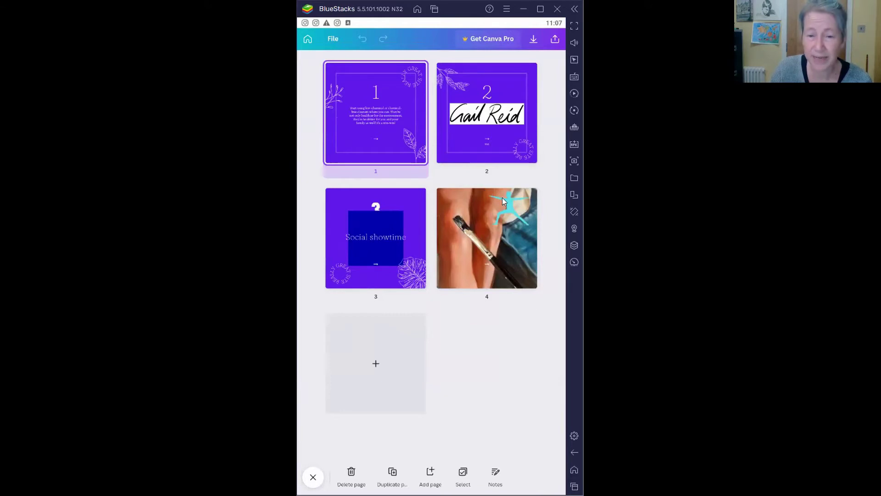
Delete page 3 with the dark blue square and page 2 with the signature from the design.
left_click(404, 202)
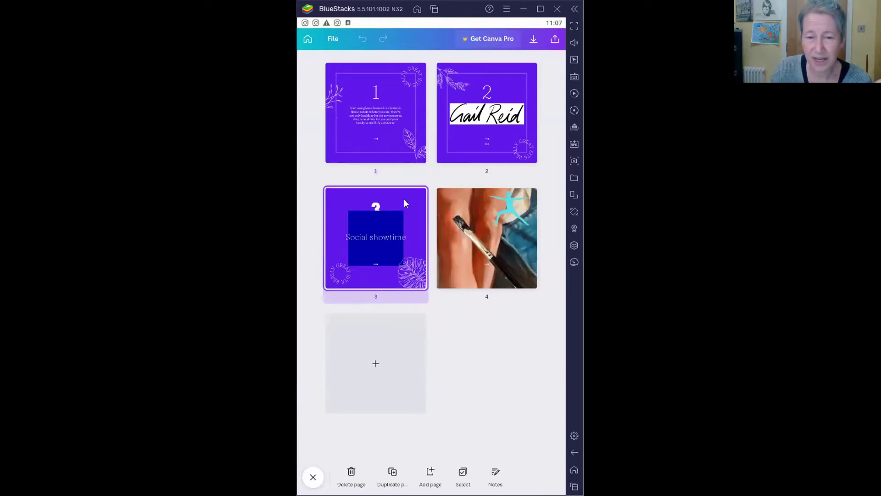
key("Delete")
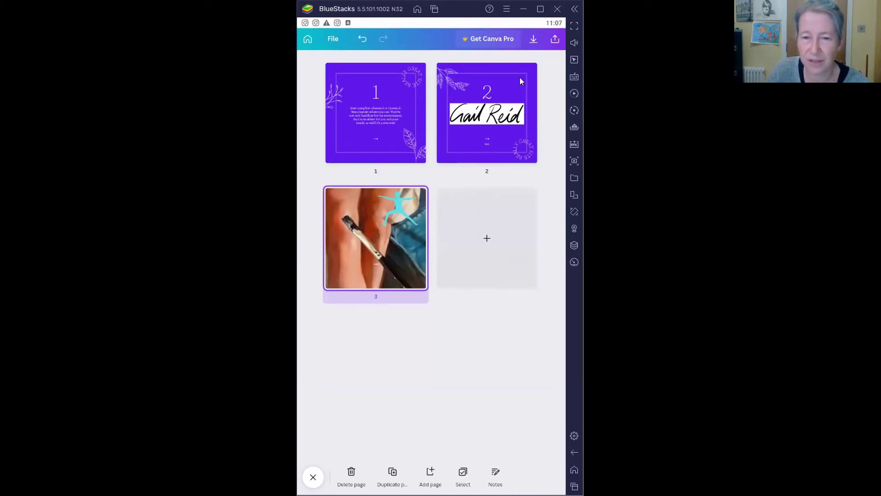
left_click(399, 82)
left_click(510, 81)
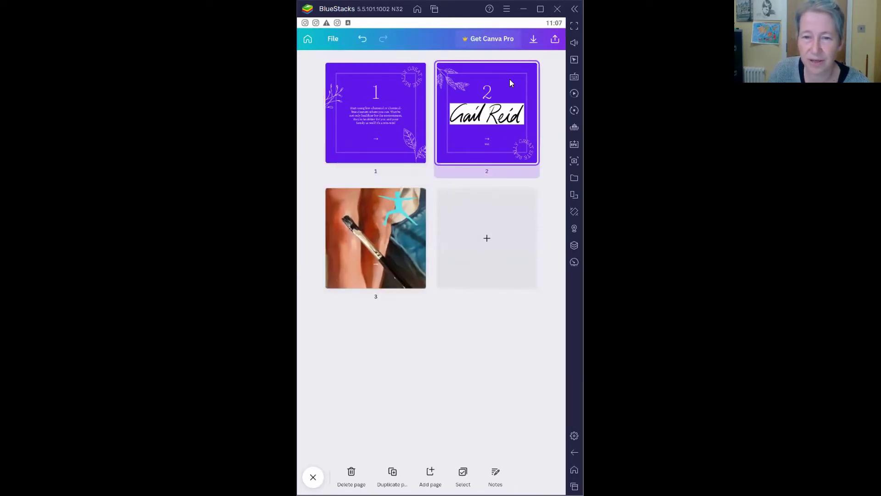
key("Delete")
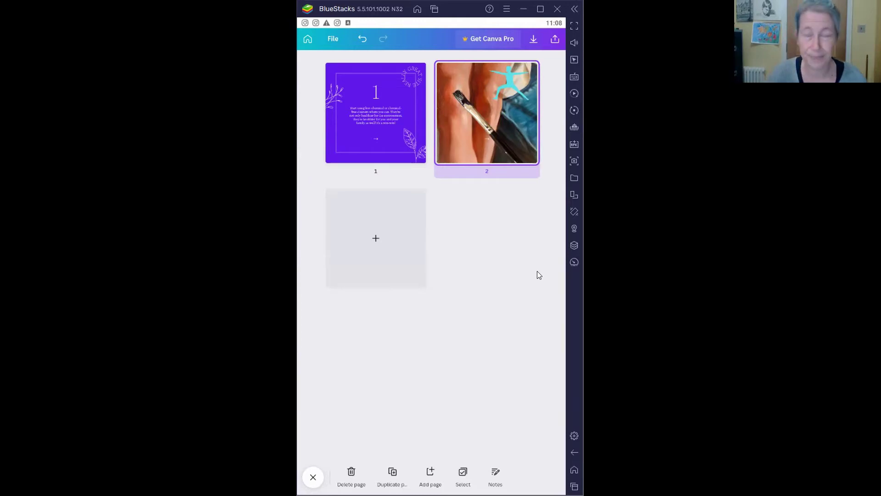
Open the design's Save as settings and review the page selection and available file types.
left_click(533, 40)
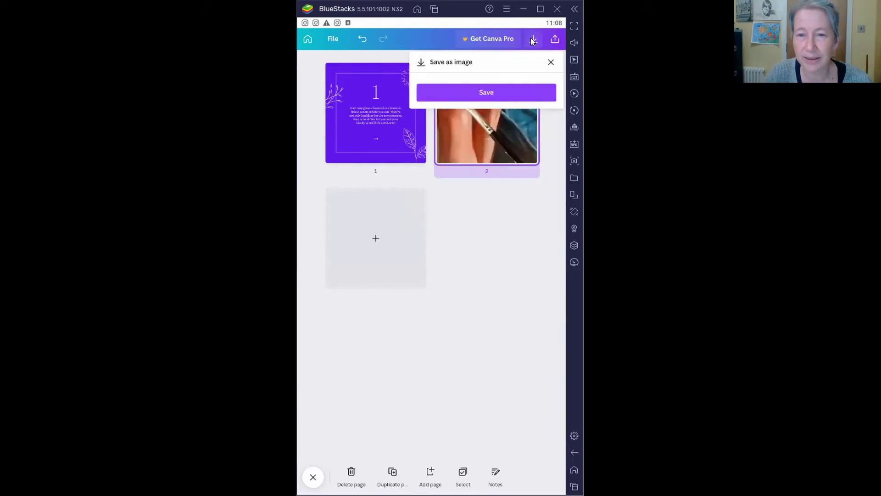
left_click(551, 62)
left_click(554, 40)
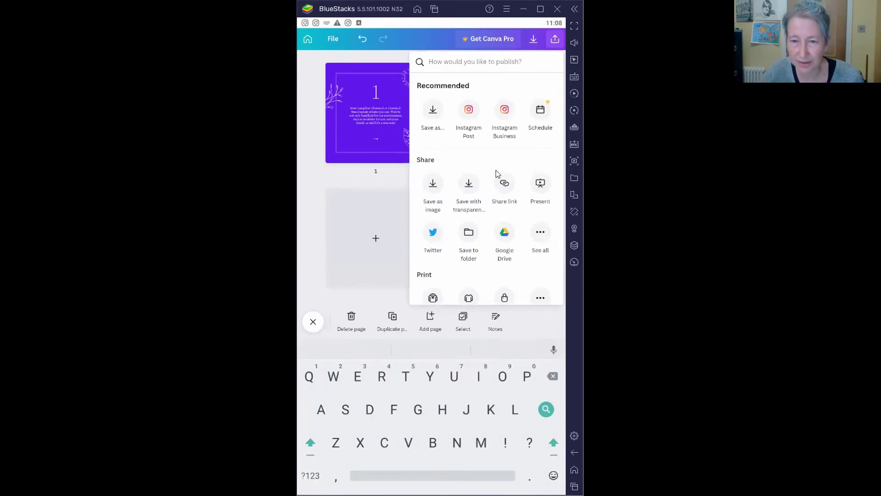
left_click(435, 113)
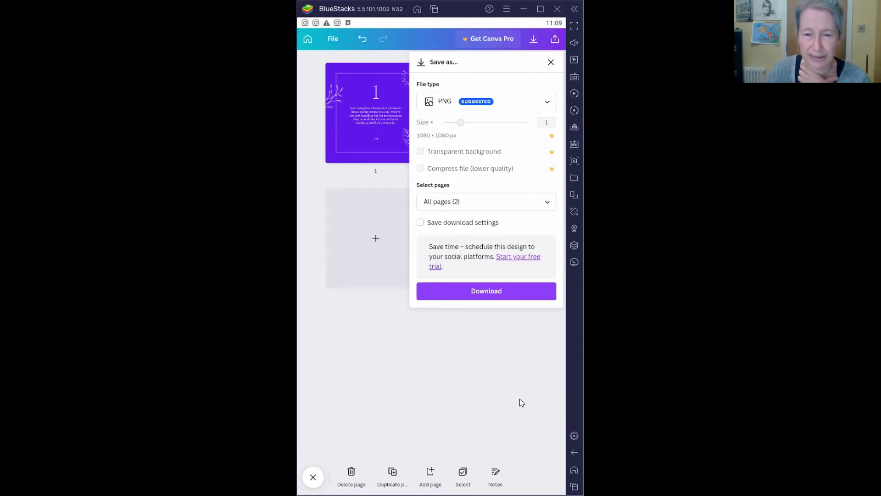
left_click(546, 204)
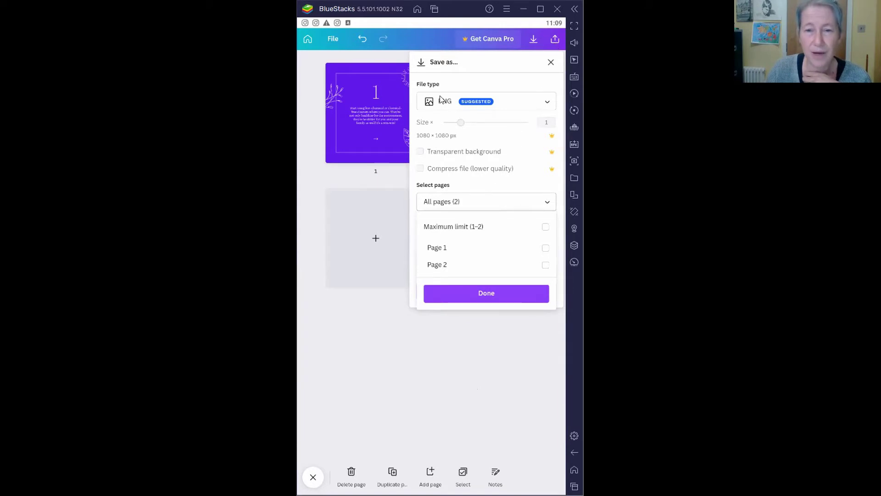
left_click(547, 104)
left_click(546, 104)
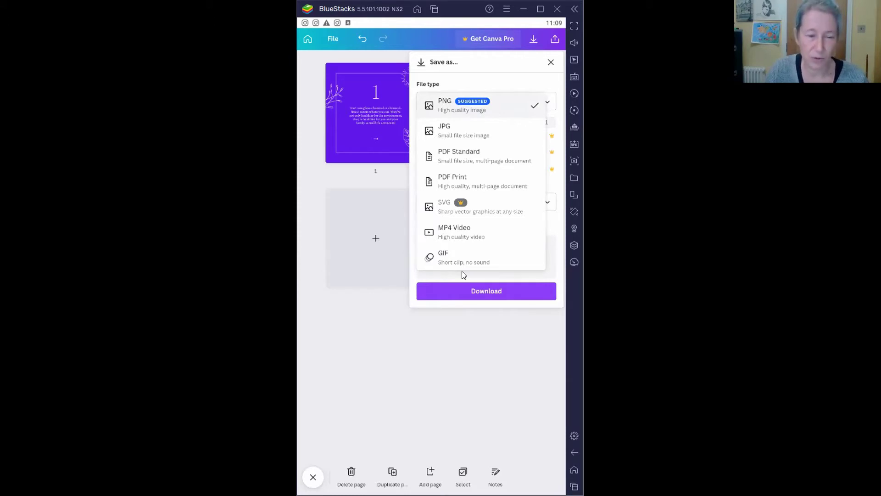
left_click(435, 364)
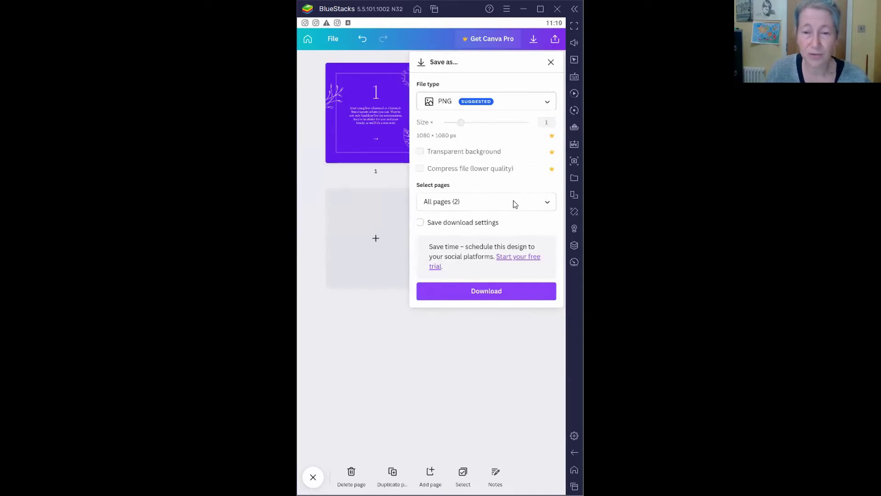
Download only page 1 as a PNG and dismiss the sharing options.
left_click(545, 206)
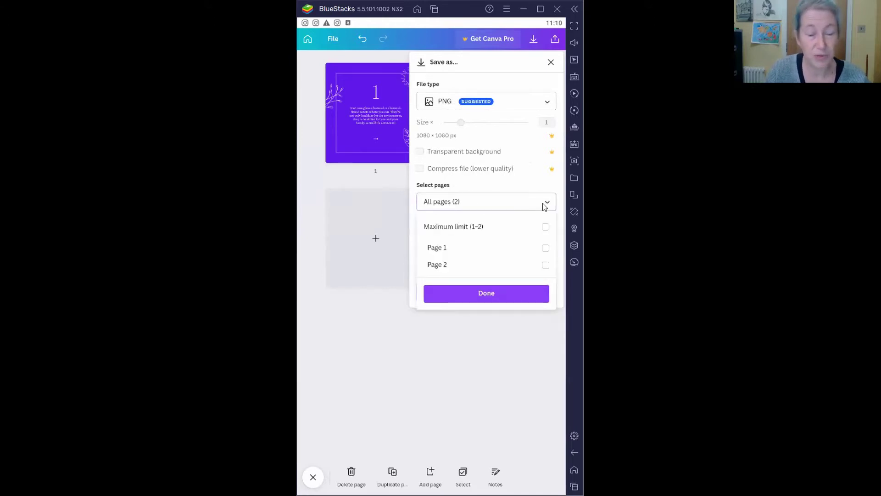
left_click(546, 227)
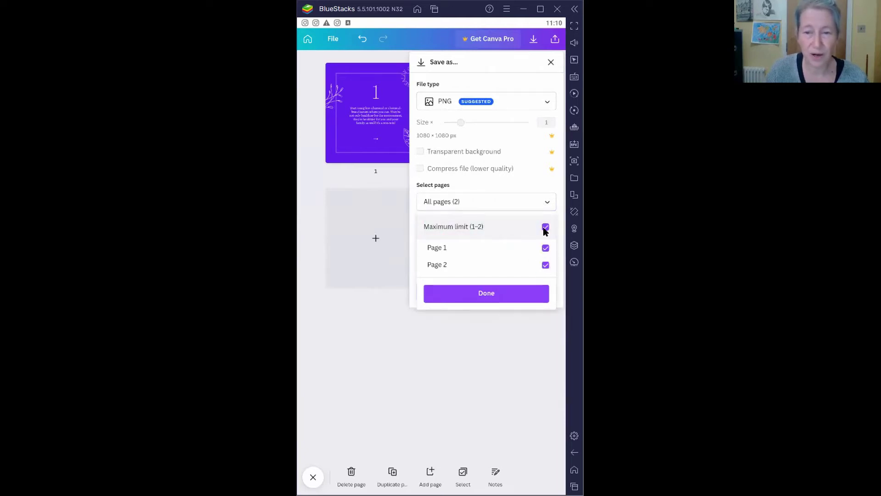
left_click(545, 227)
left_click(545, 249)
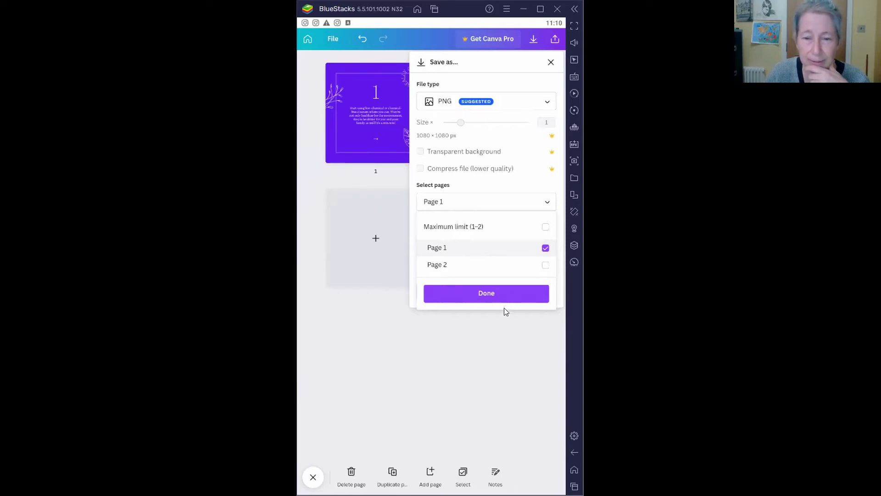
left_click(502, 293)
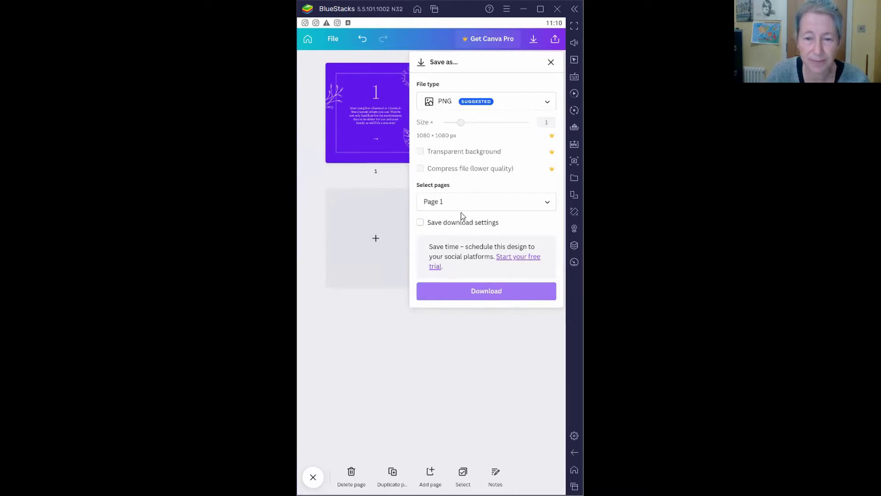
left_click(497, 291)
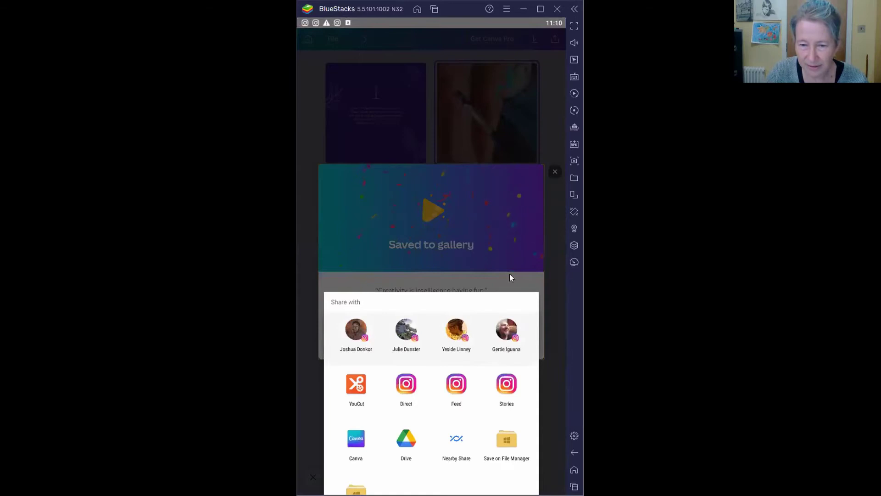
left_click(488, 82)
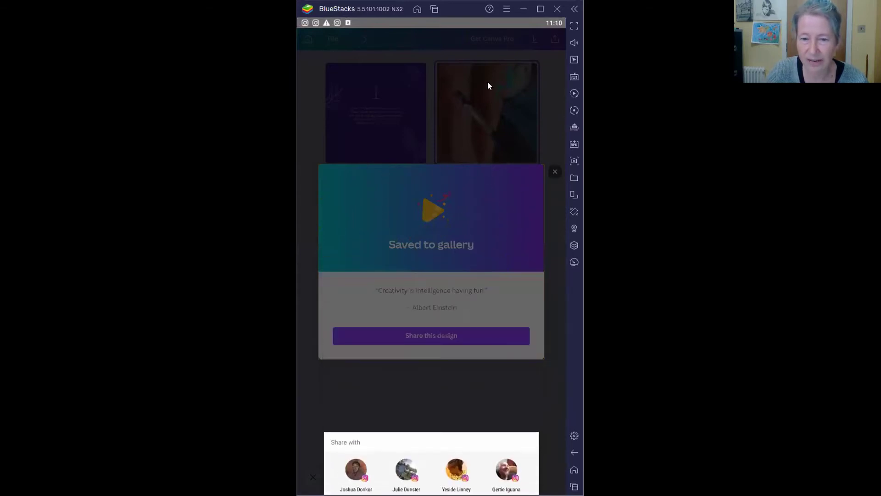
left_click(555, 171)
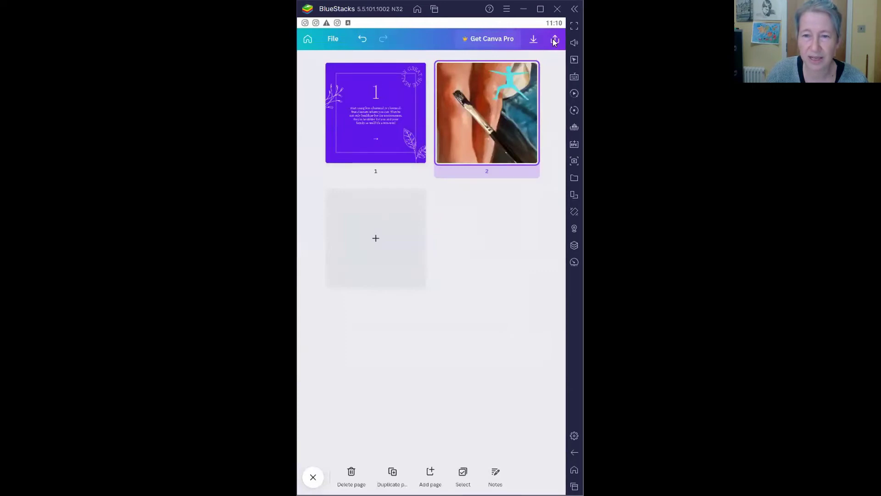
Download only page 2 as a PNG and dismiss the sharing options.
left_click(554, 40)
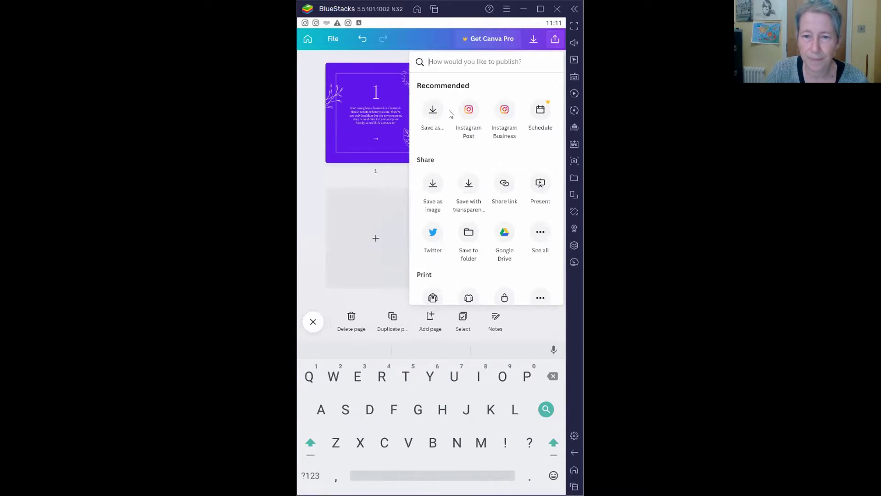
left_click(432, 114)
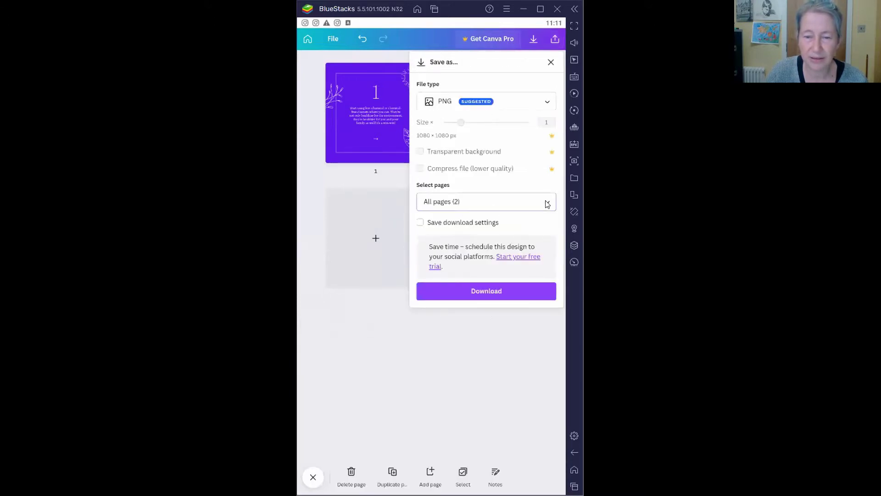
left_click(548, 204)
left_click(545, 265)
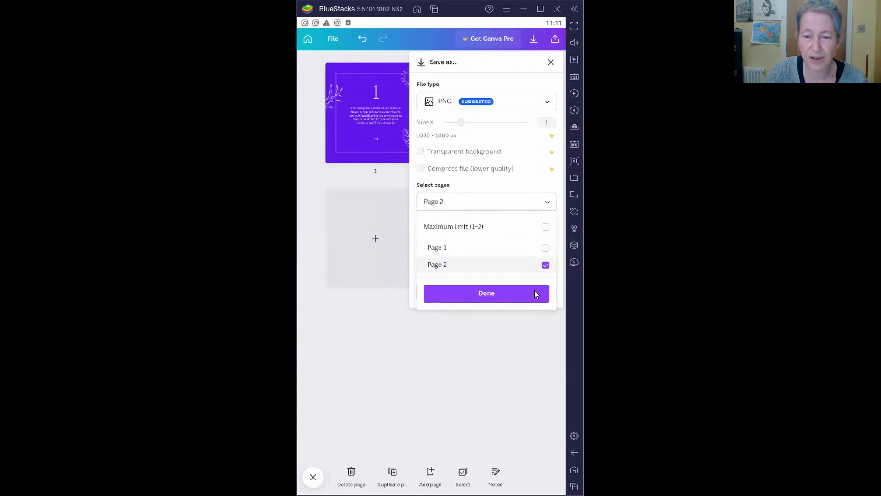
left_click(486, 293)
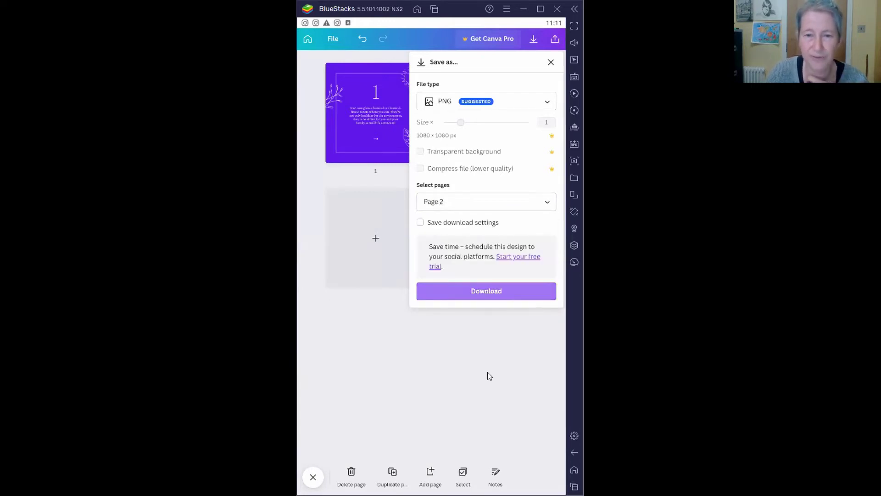
left_click(487, 289)
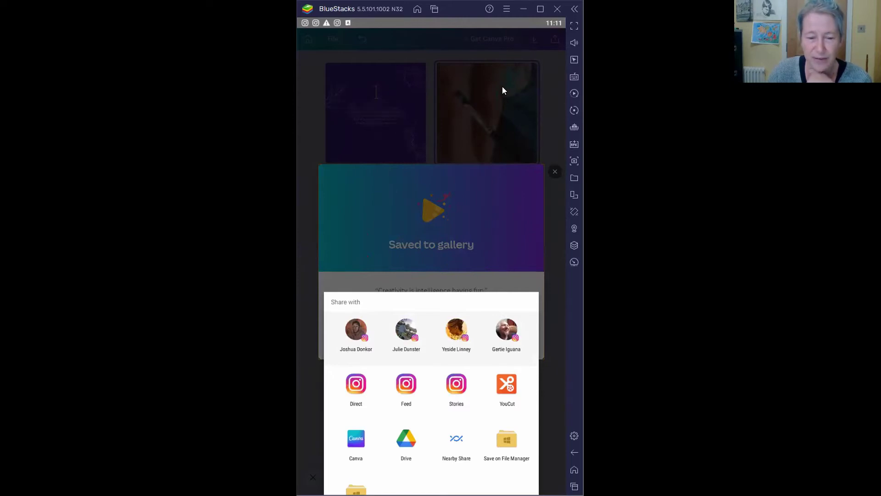
left_click(512, 64)
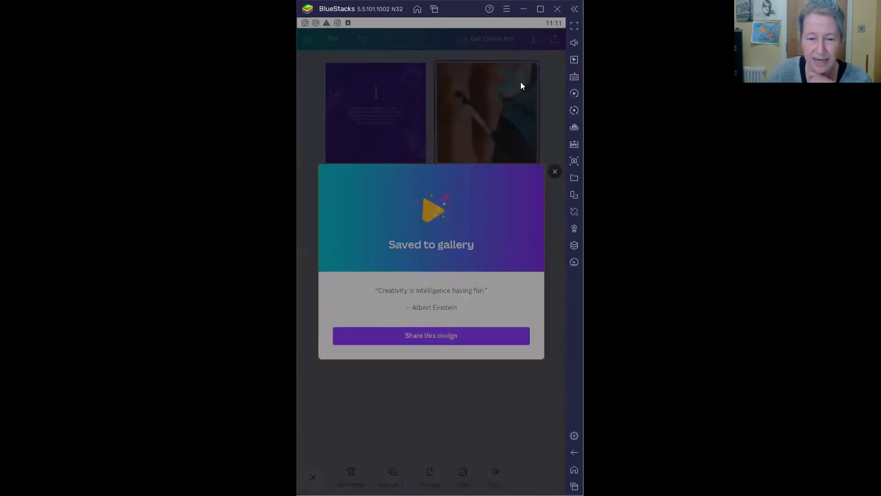
left_click(554, 171)
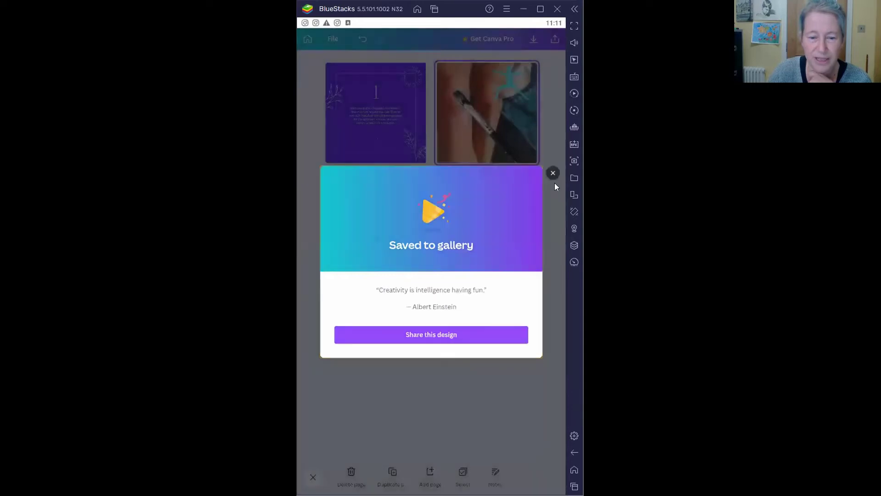
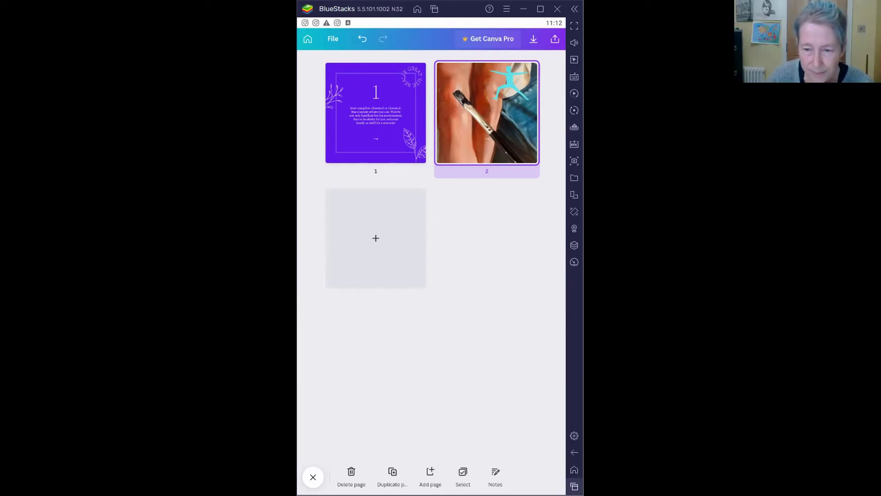
Switch to the Instagram app among the recently used apps.
left_click(434, 8)
scroll(435, 145, "up", 3)
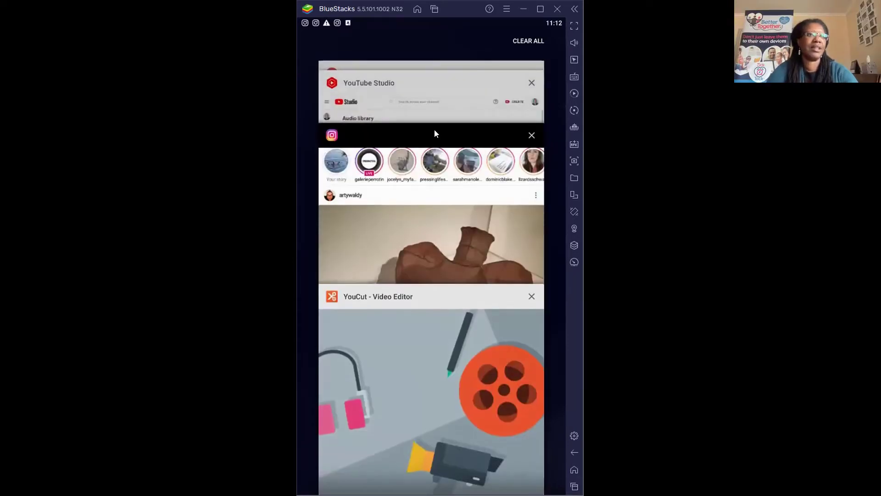
left_click(435, 134)
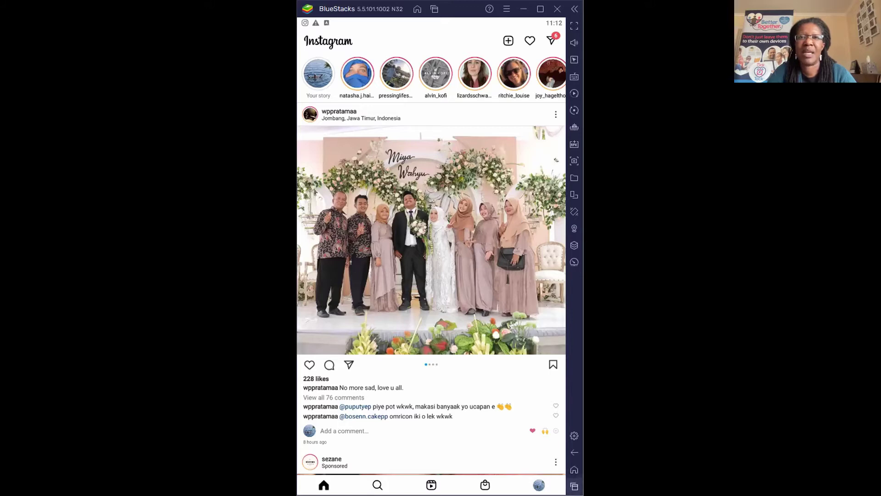
Switch back to the Canva app and select page 1 of the design.
left_click(574, 486)
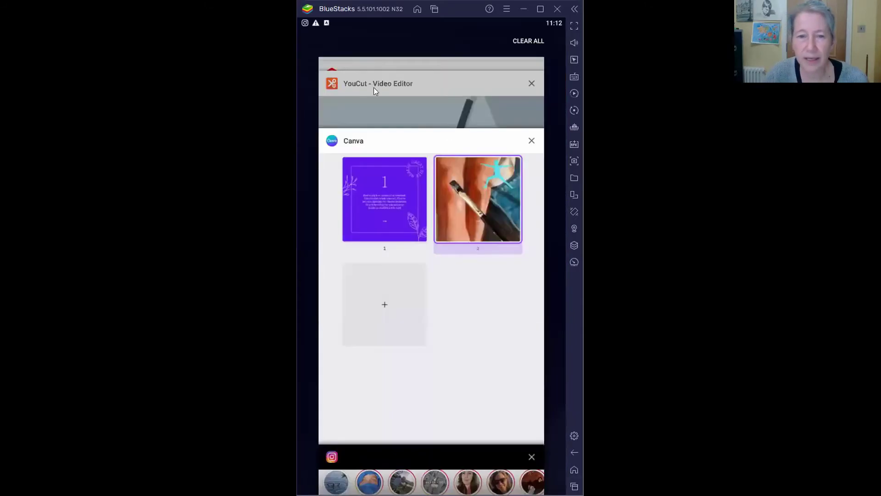
left_click(425, 139)
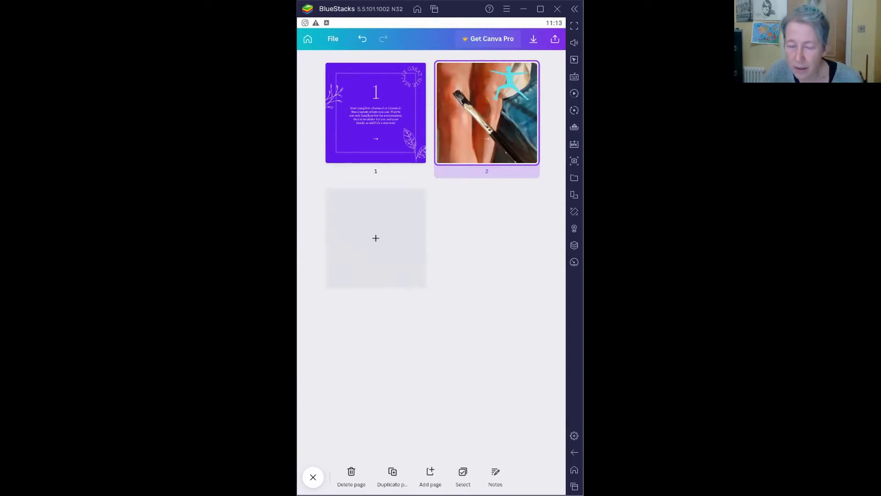
left_click(377, 132)
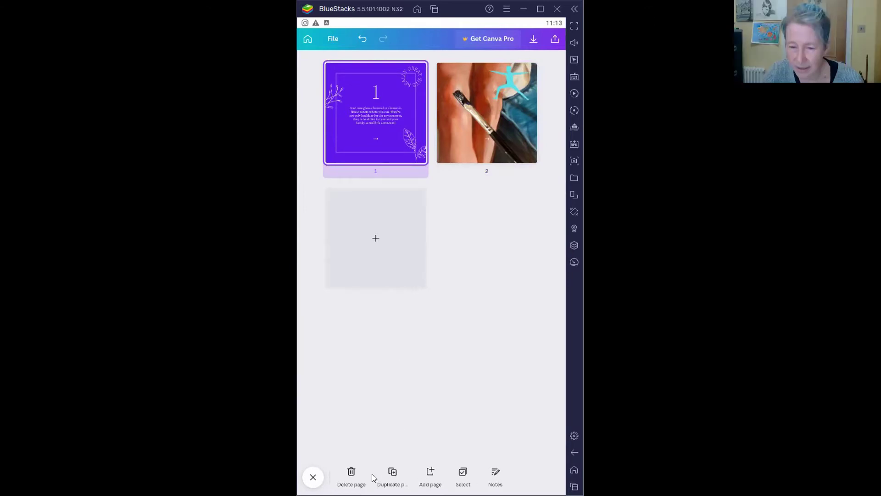
Open page 1 for editing and try selecting its elements, including the number 1 and the border frame.
left_click(314, 477)
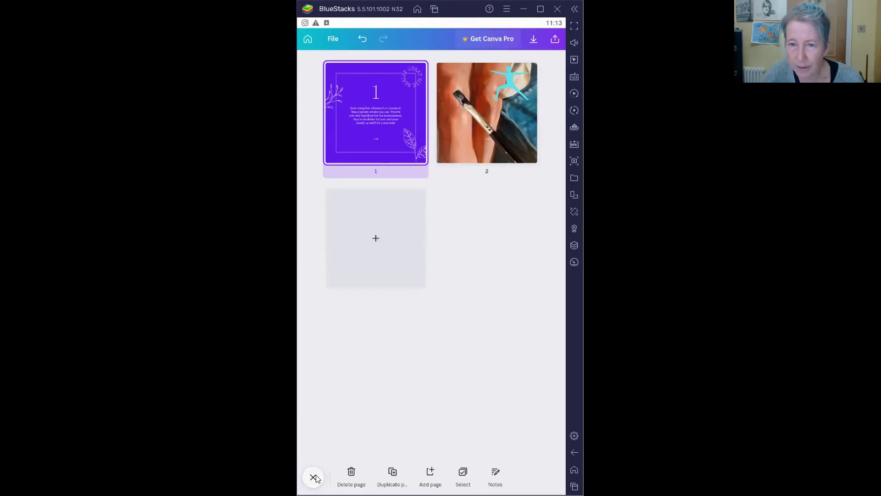
left_click(482, 228)
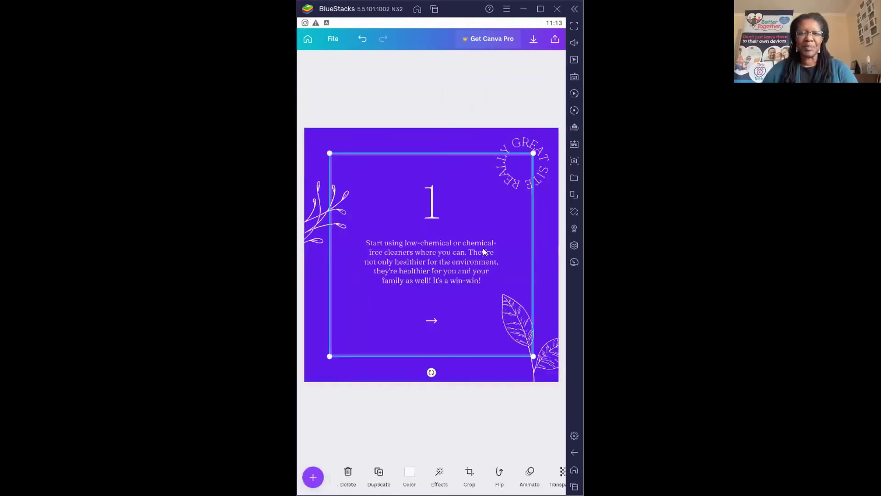
left_click(430, 147)
left_click(452, 188)
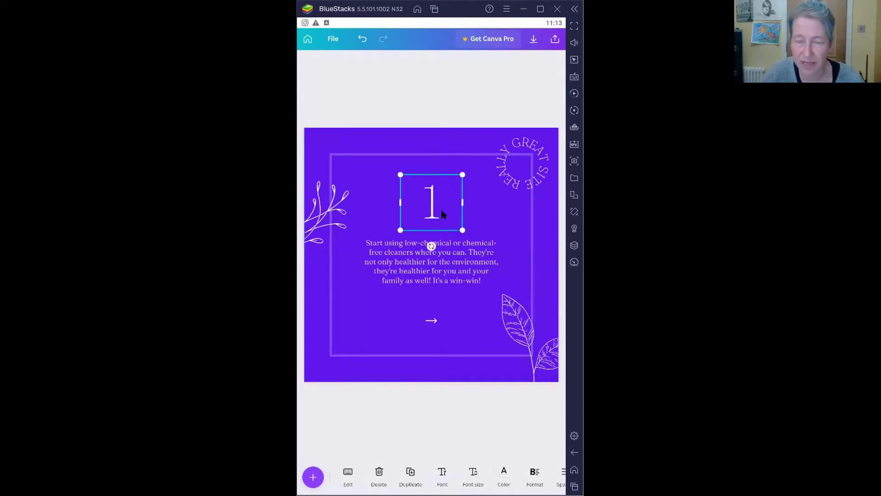
left_click(426, 331)
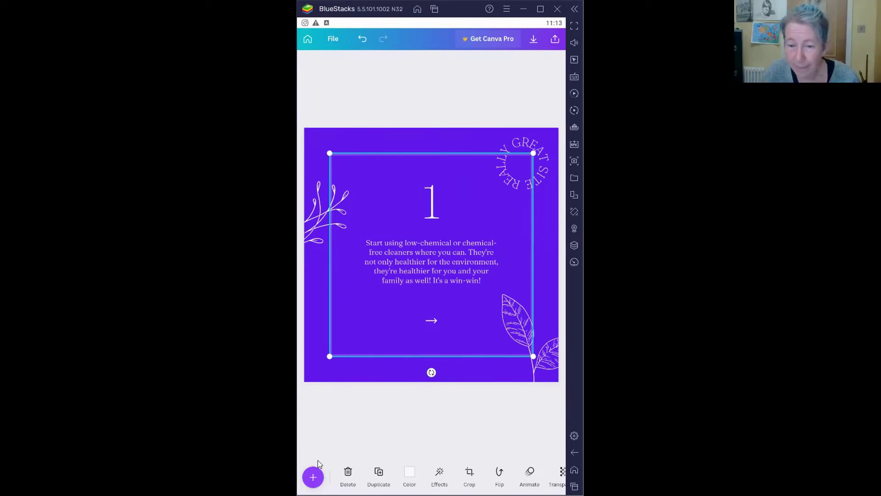
Start uploading media to the design, look through the recent files and show the other available file sources.
left_click(314, 480)
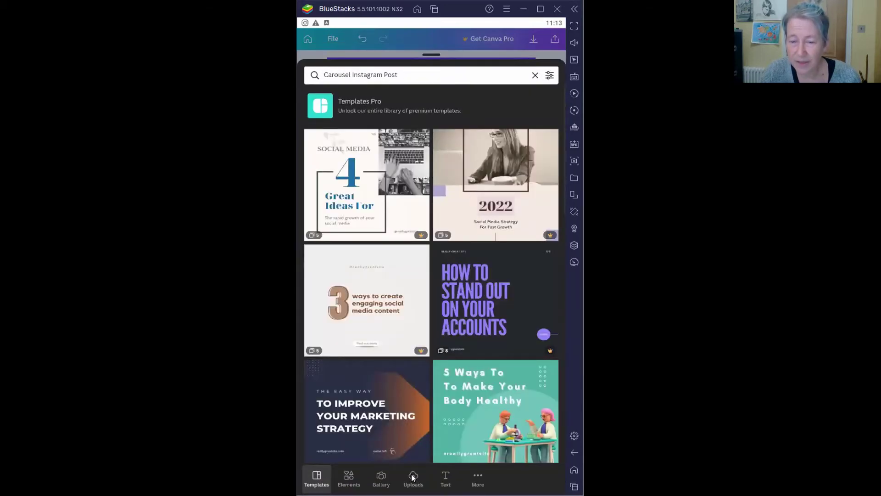
left_click(413, 477)
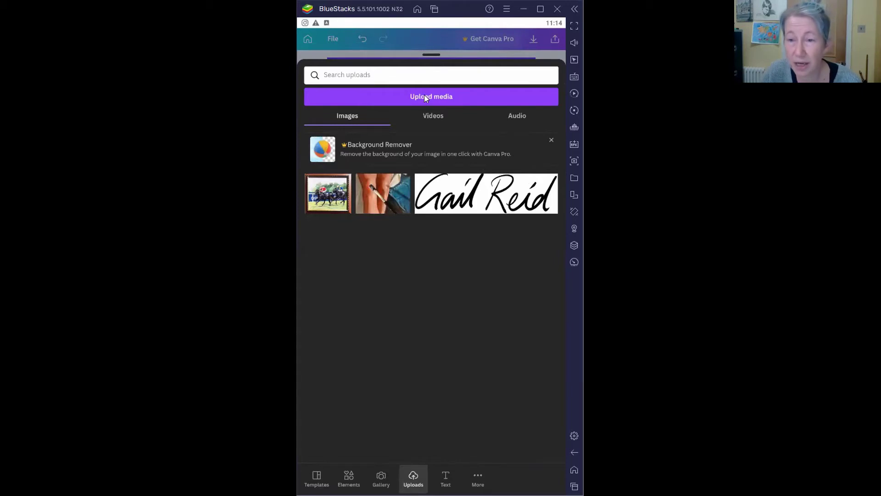
left_click(437, 92)
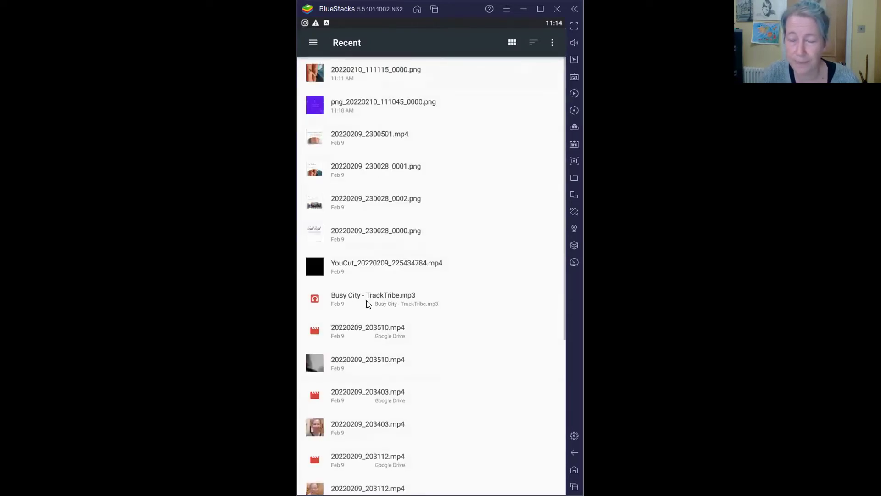
scroll(428, 255, "down", 5)
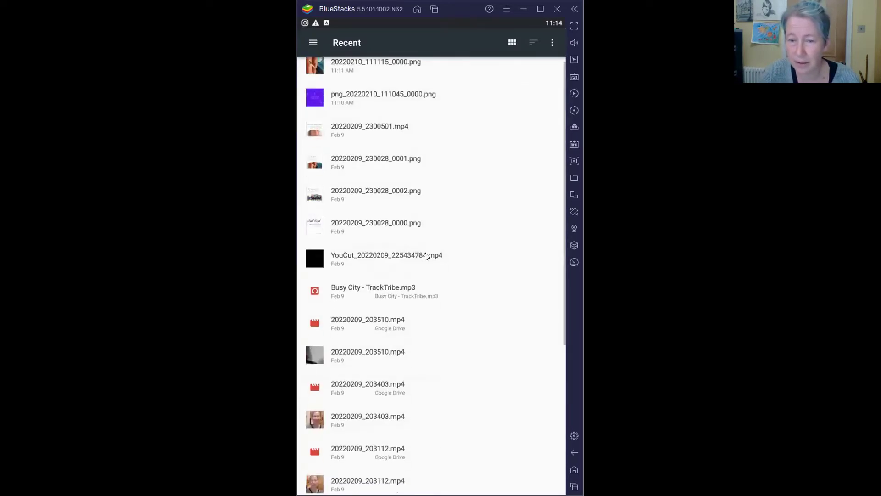
scroll(461, 199, "down", 2)
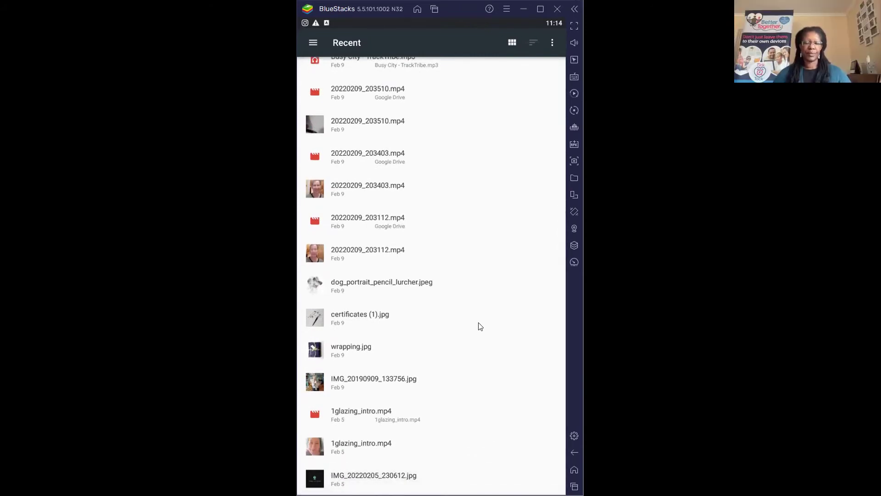
scroll(478, 327, "up", 5)
left_click(313, 44)
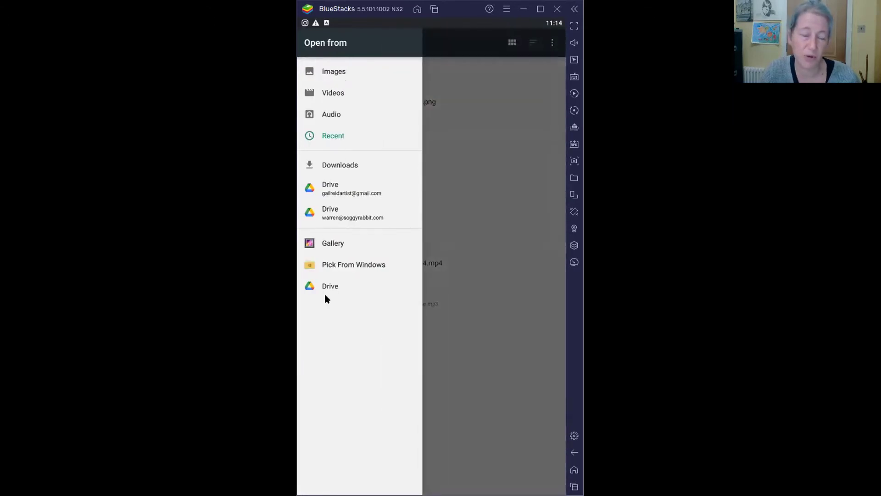
Upload the photo of the woman standing in front of blue shelves from the gallery's Download folder.
left_click(331, 244)
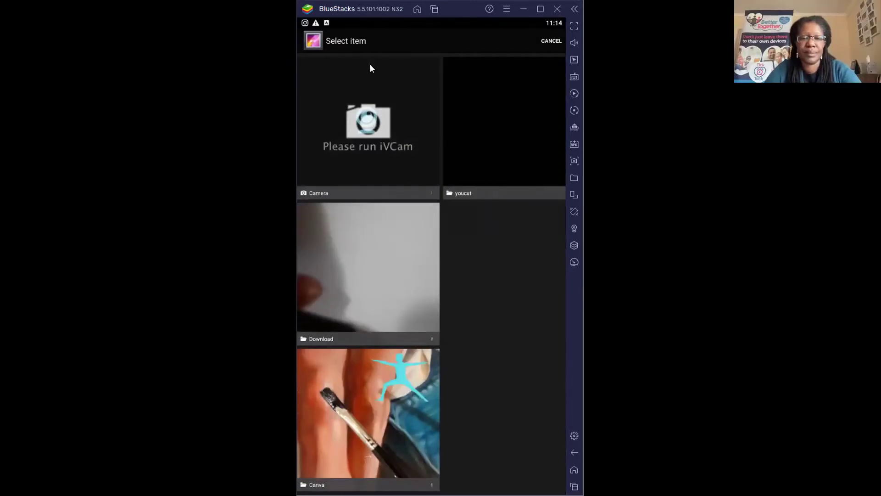
left_click(383, 74)
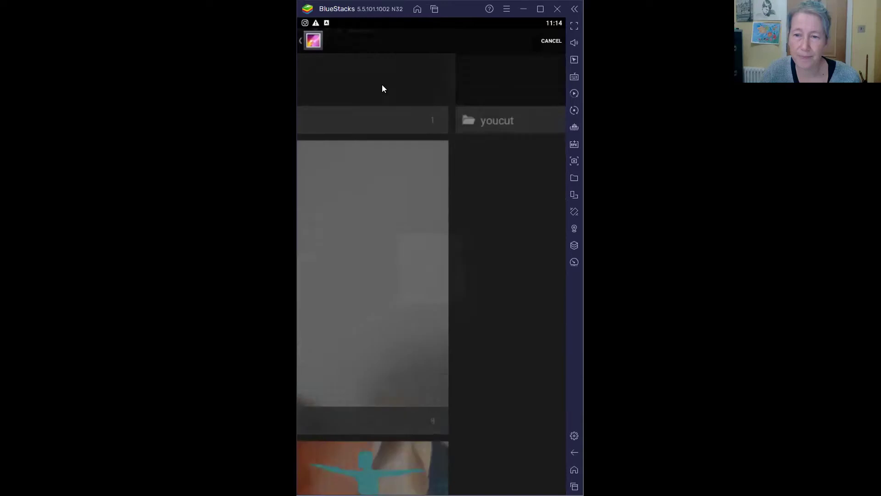
left_click(300, 42)
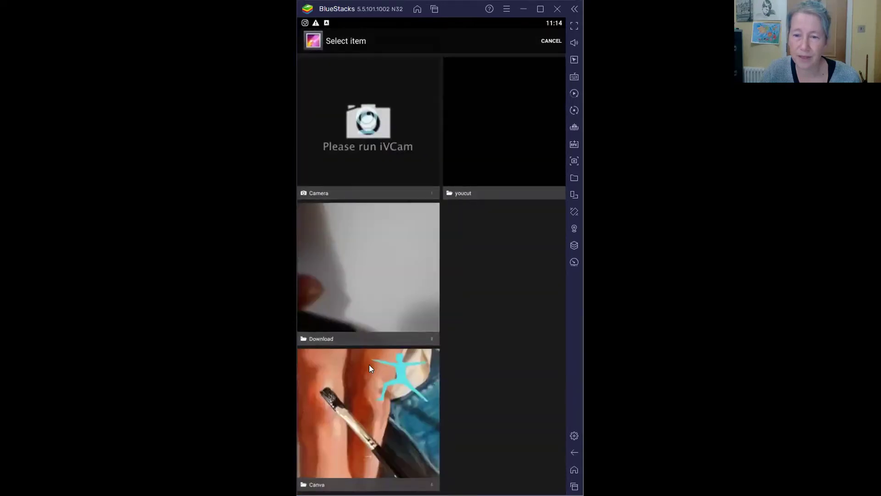
left_click(385, 309)
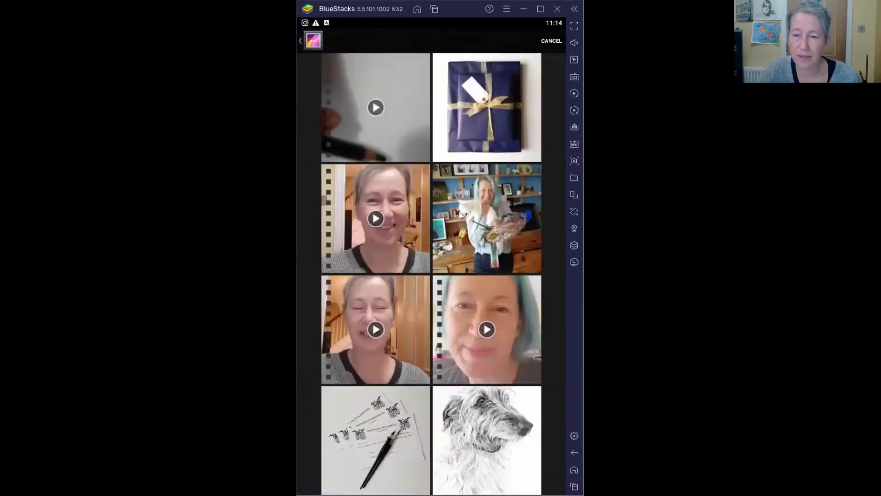
left_click(477, 203)
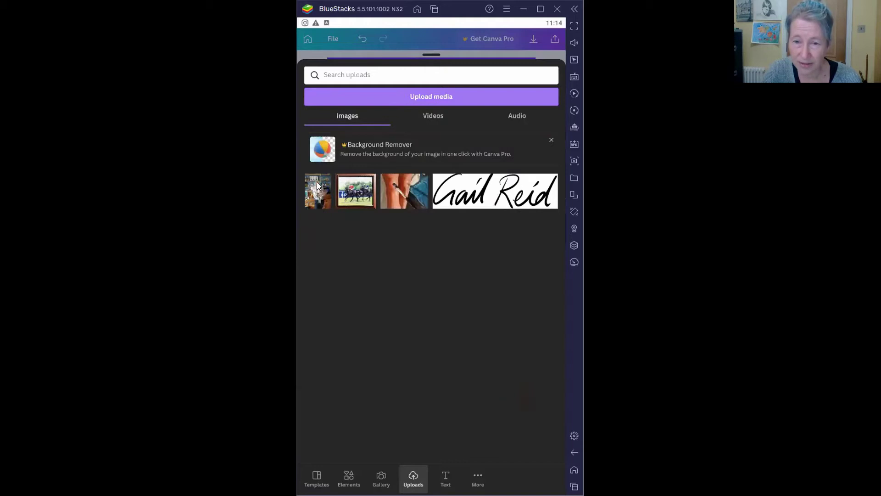
Place the newly uploaded photo on page 1, shrink it and position it in the upper-left corner of the border frame.
left_click(316, 182)
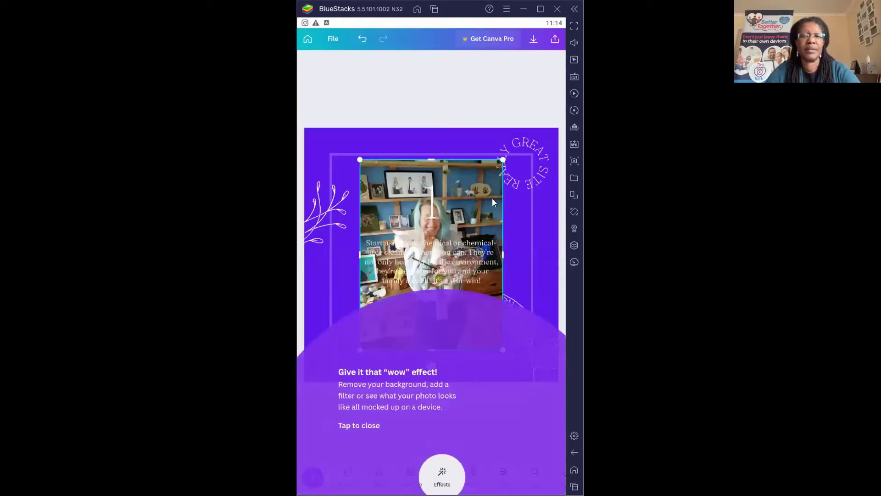
left_click(510, 288)
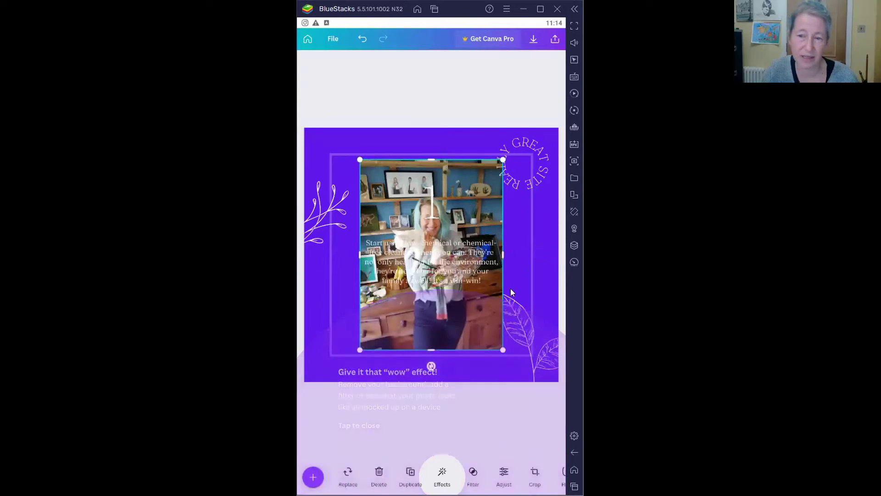
left_click_drag(501, 350, 418, 285)
left_click_drag(375, 186, 375, 206)
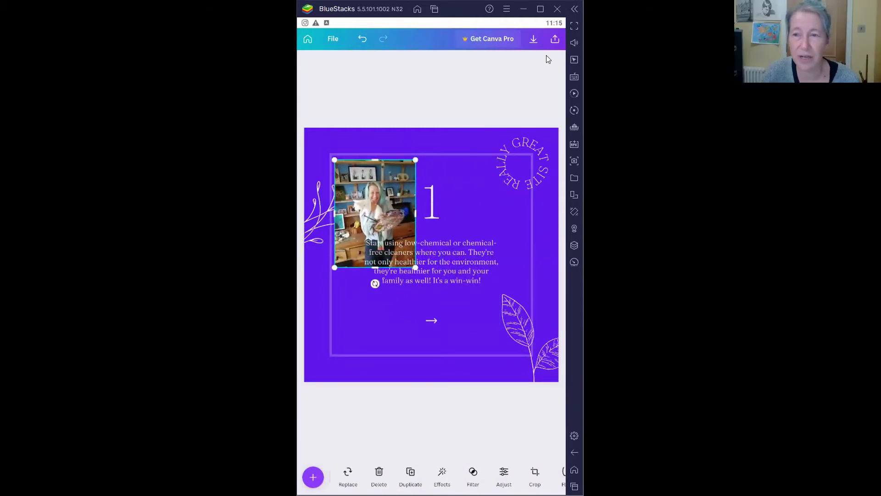
Download only the edited page 1 as a PNG to the gallery and dismiss the sharing options.
left_click(555, 39)
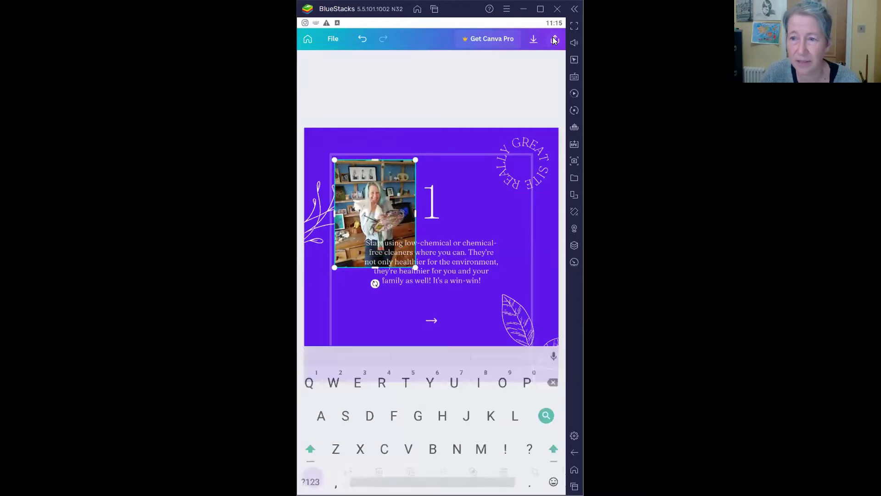
left_click(430, 112)
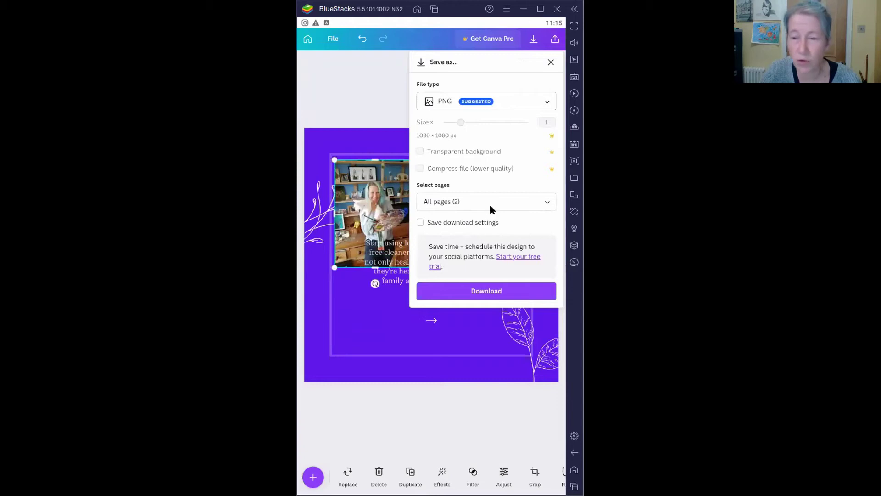
left_click(525, 202)
left_click(546, 248)
left_click(497, 291)
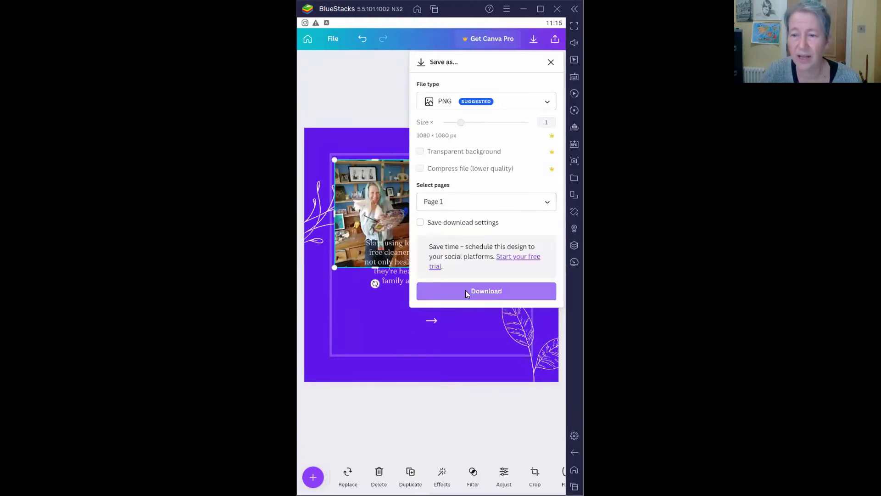
left_click(495, 289)
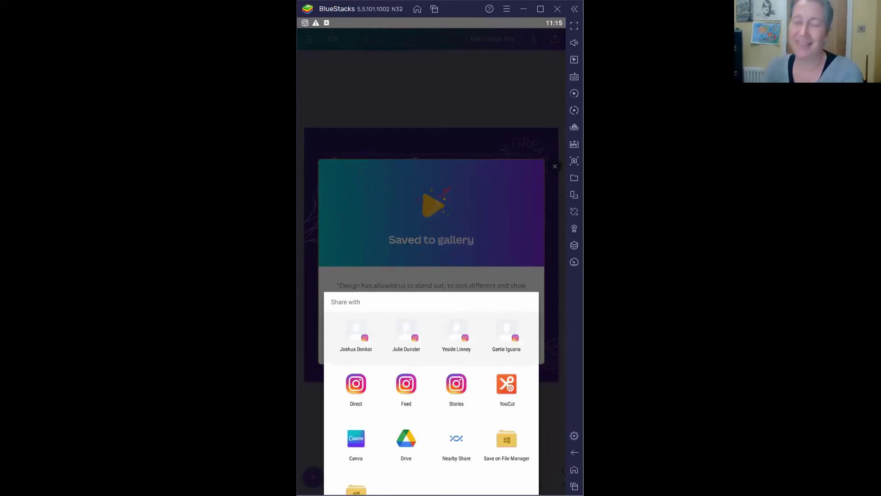
left_click(497, 72)
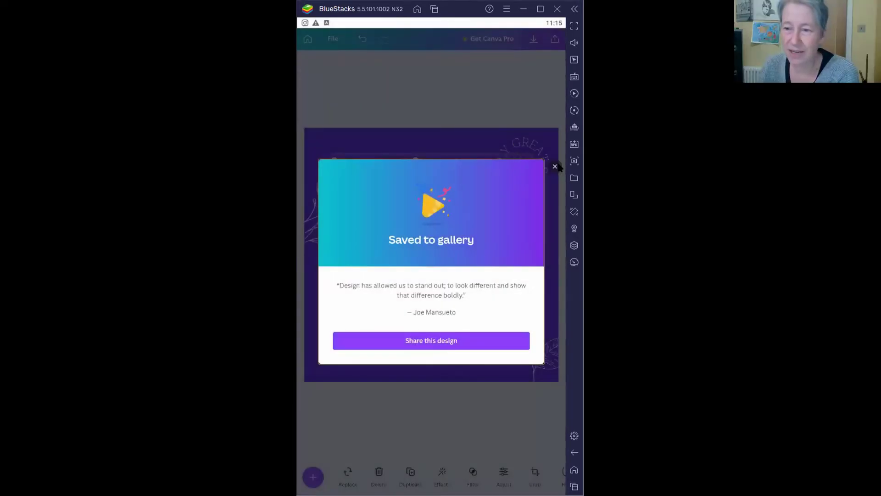
left_click(555, 166)
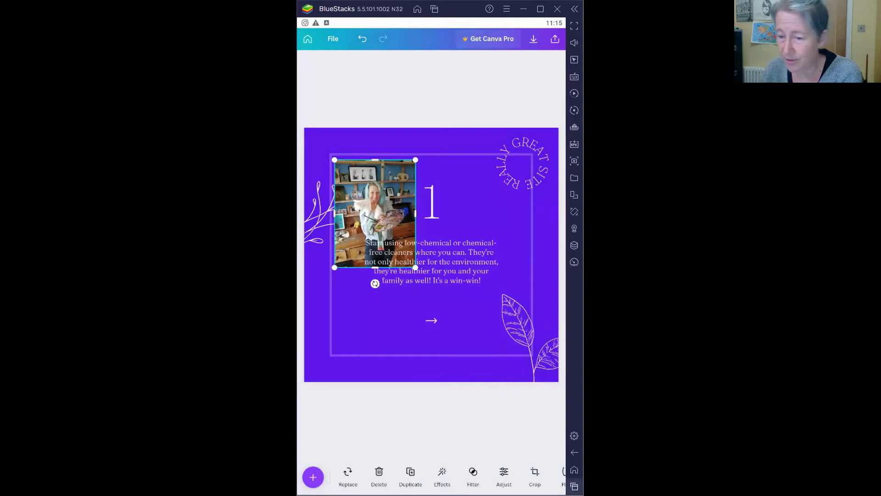
Switch to the Instagram app, open the account's own profile and examine its post grid for carousel posts.
left_click(574, 486)
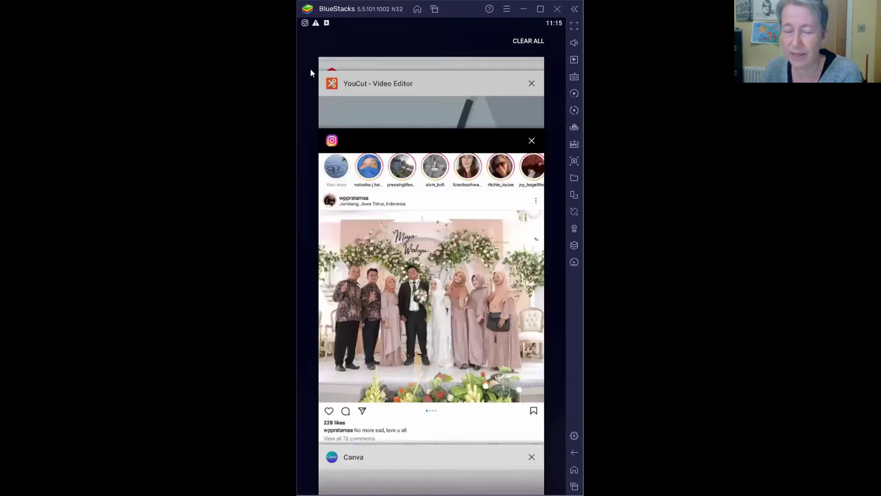
left_click(453, 142)
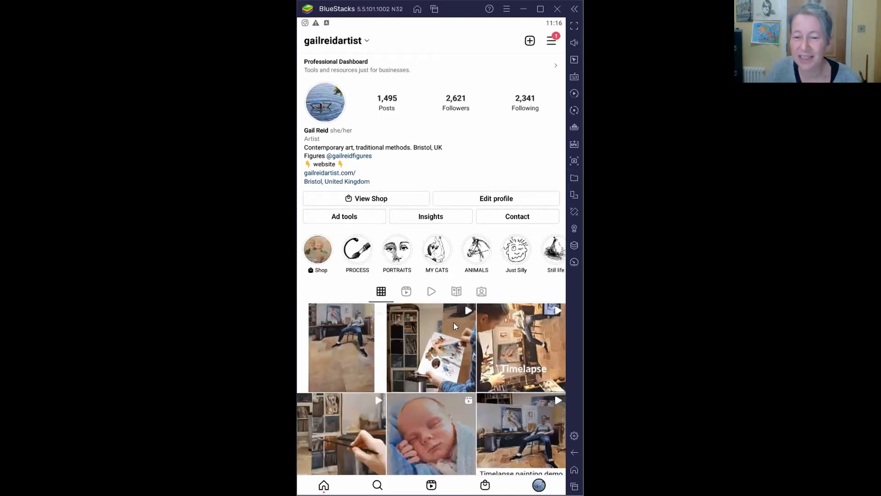
scroll(464, 317, "down", 5)
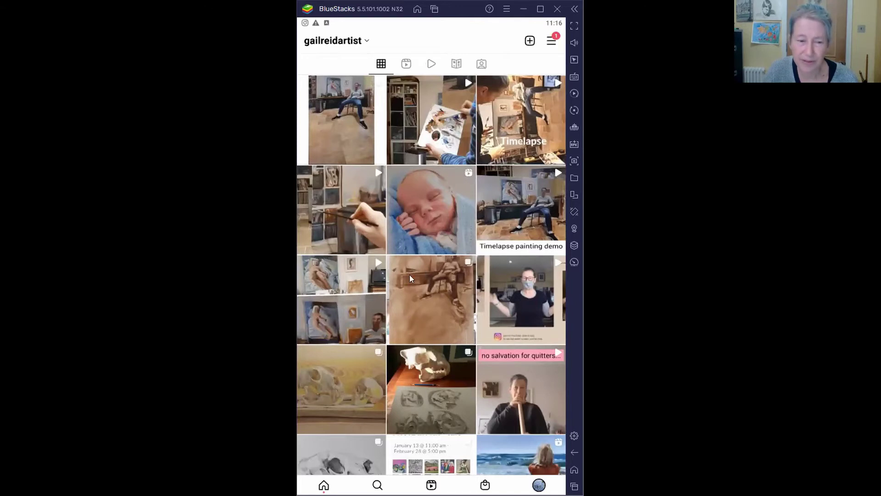
scroll(427, 281, "up", 5)
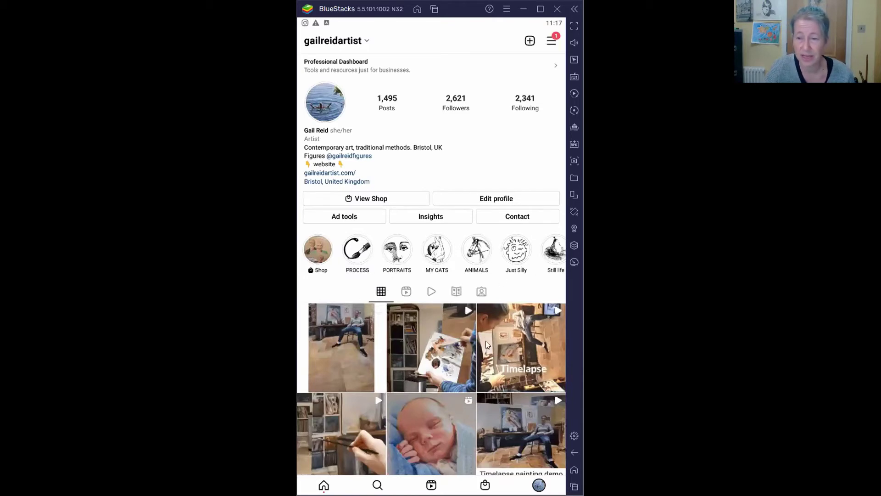
scroll(486, 376, "down", 3)
scroll(485, 375, "down", 7)
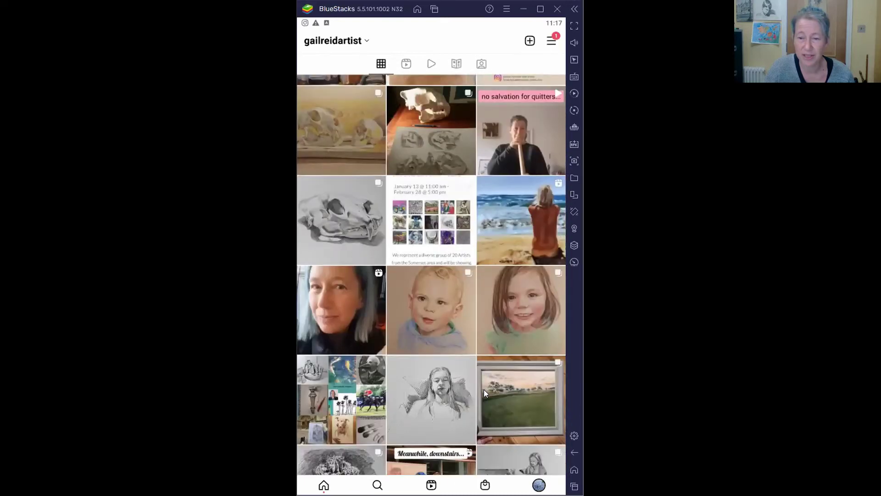
scroll(484, 390, "up", 3)
scroll(483, 384, "down", 4)
scroll(484, 384, "down", 7)
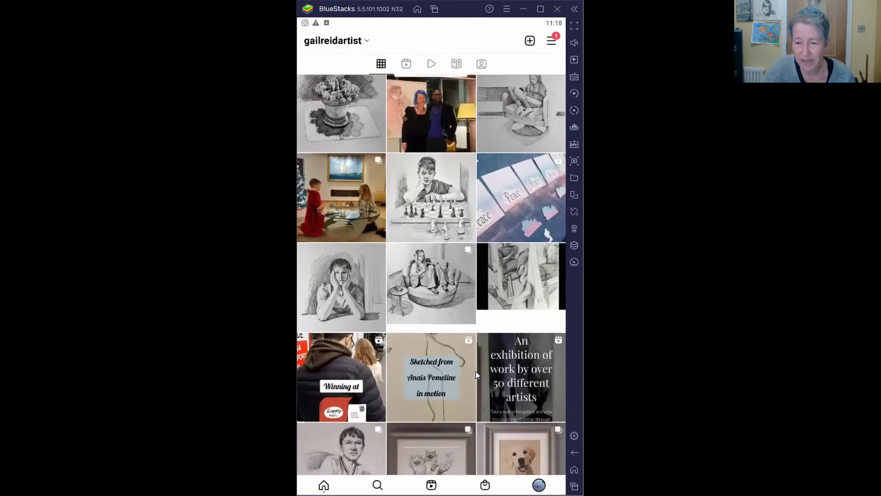
scroll(477, 377, "up", 8)
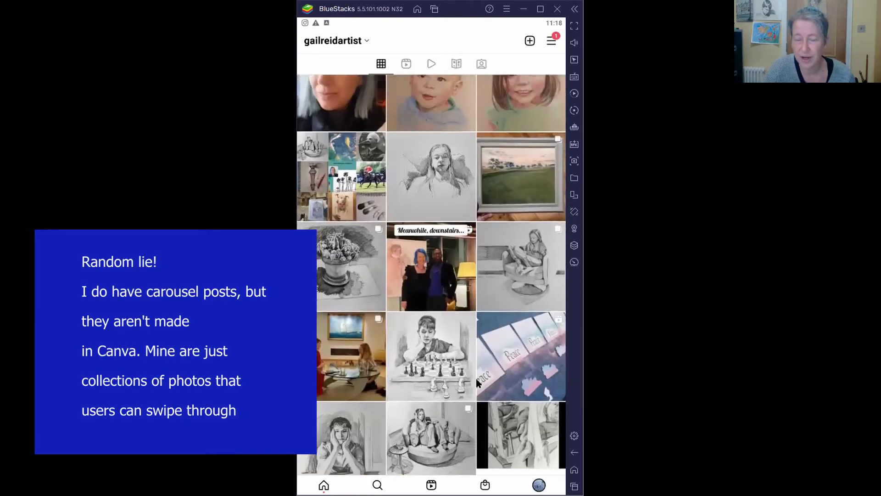
scroll(476, 378, "up", 10)
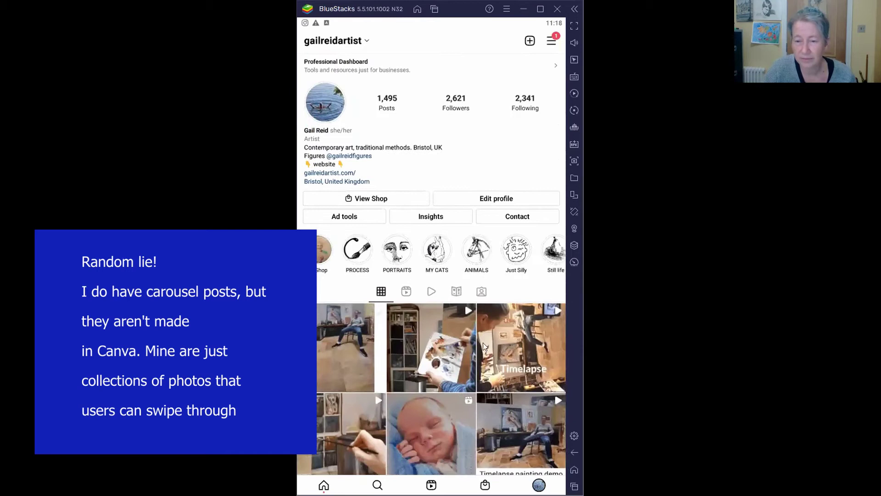
scroll(482, 349, "down", 5)
scroll(483, 377, "up", 5)
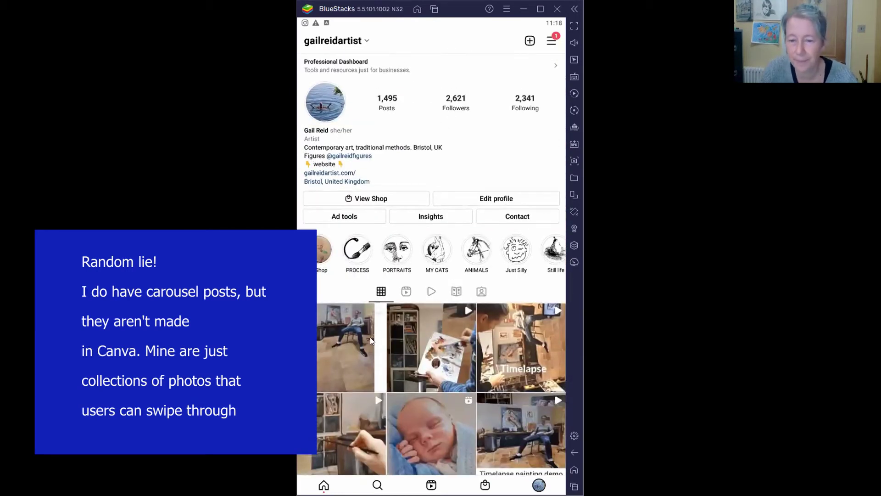
Search Instagram for "spark", open the spark_social profile and look through its post grid.
left_click(378, 485)
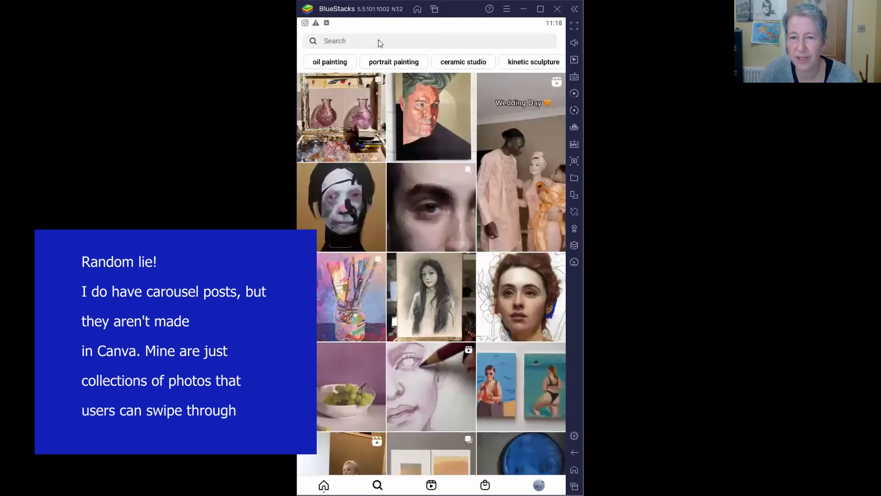
left_click(380, 40)
type("spark")
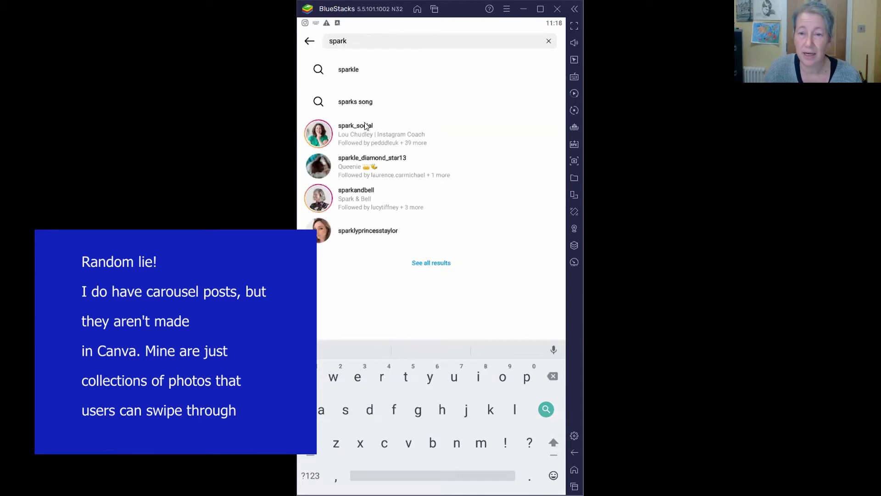
left_click(365, 127)
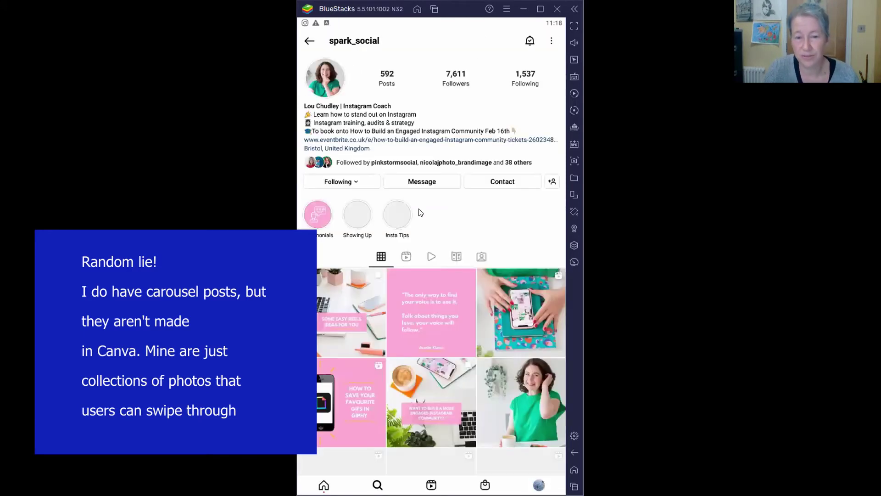
scroll(483, 297, "down", 5)
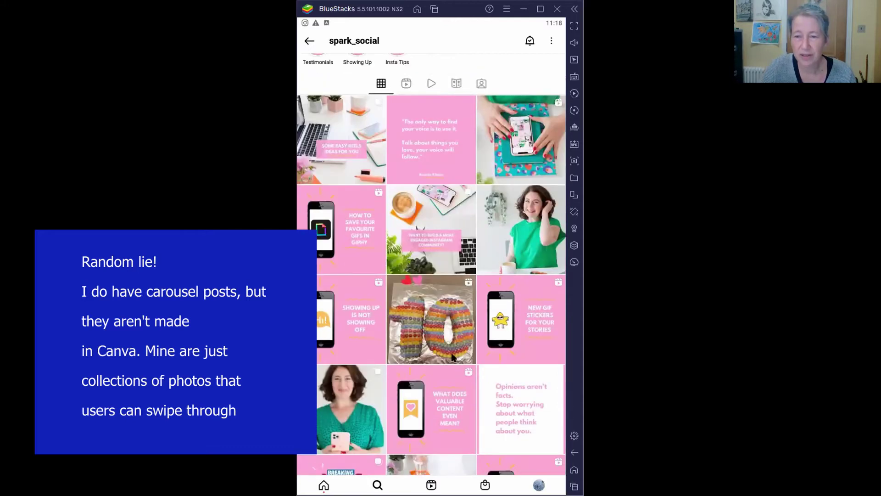
Open the Breaking News post about paid subscriptions in the spark_social grid, view its carousel slides and return to the profile.
scroll(451, 347, "down", 3)
scroll(460, 402, "down", 2)
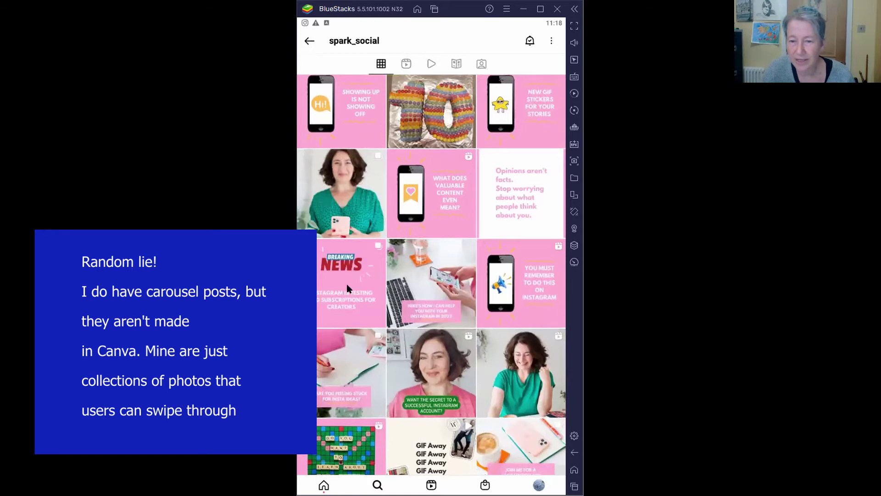
left_click(361, 288)
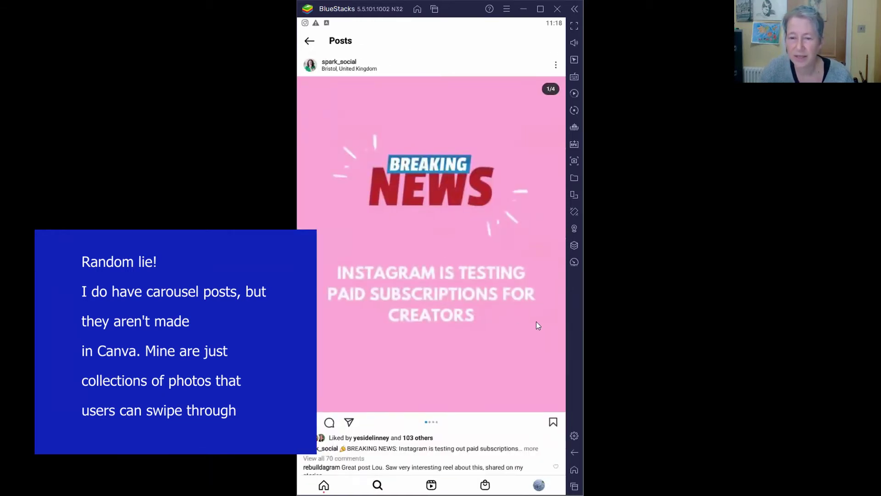
left_click_drag(526, 275, 502, 275)
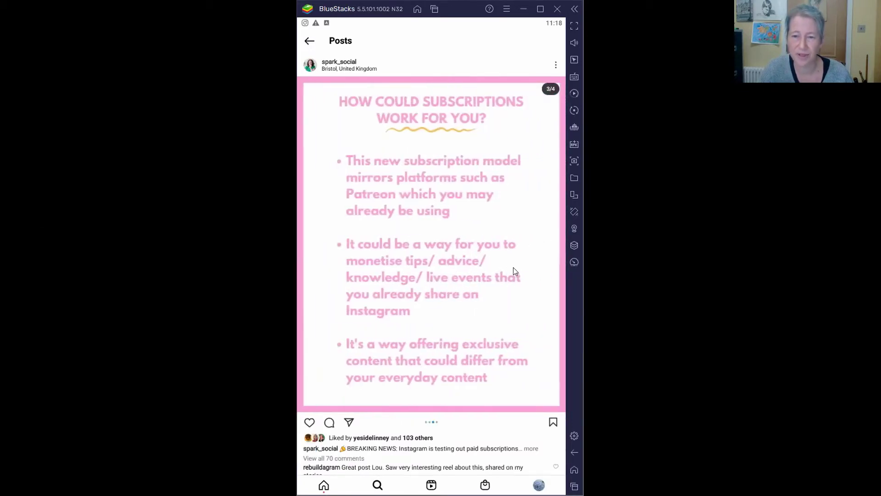
left_click_drag(494, 267, 557, 275)
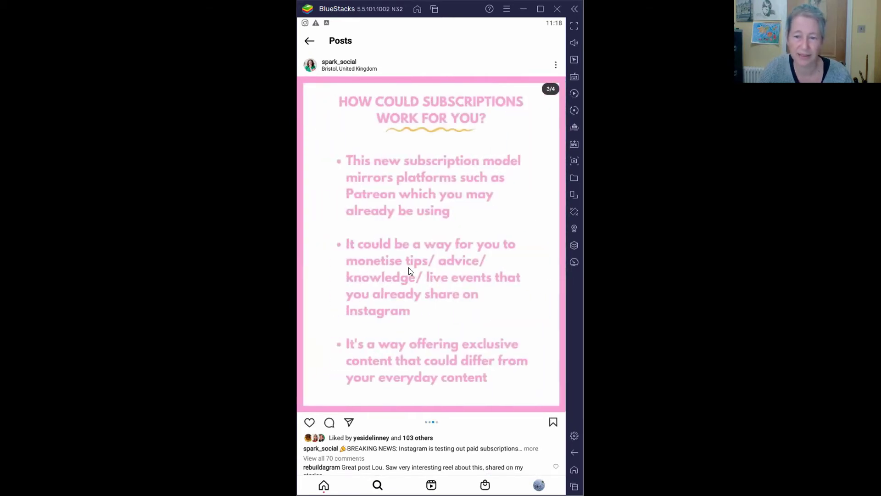
left_click_drag(372, 275, 529, 269)
left_click_drag(370, 275, 573, 274)
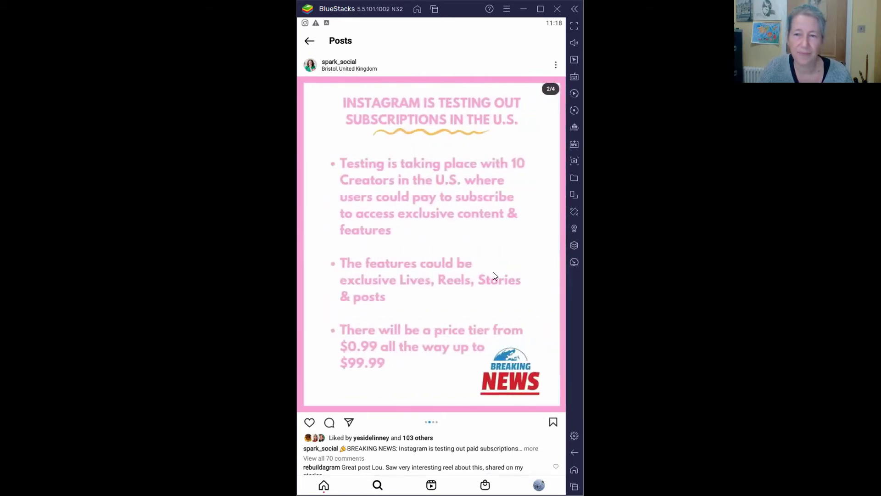
left_click(311, 41)
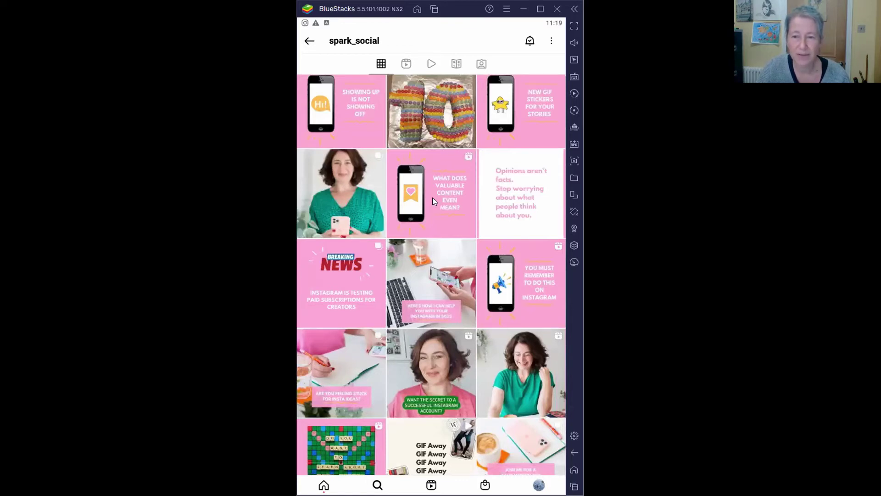
Play the reel of the sweet-covered number 10 cake from the spark_social grid, and return to the profile.
scroll(429, 196, "up", 5)
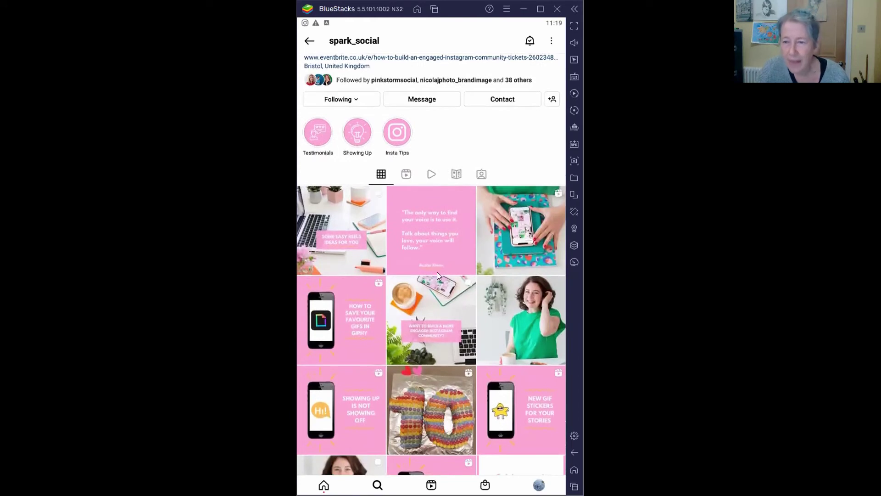
scroll(443, 234, "down", 5)
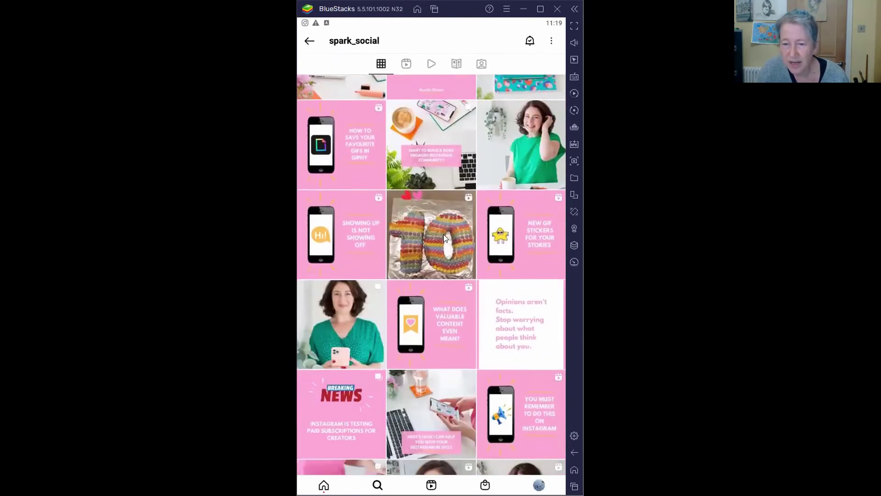
left_click(424, 181)
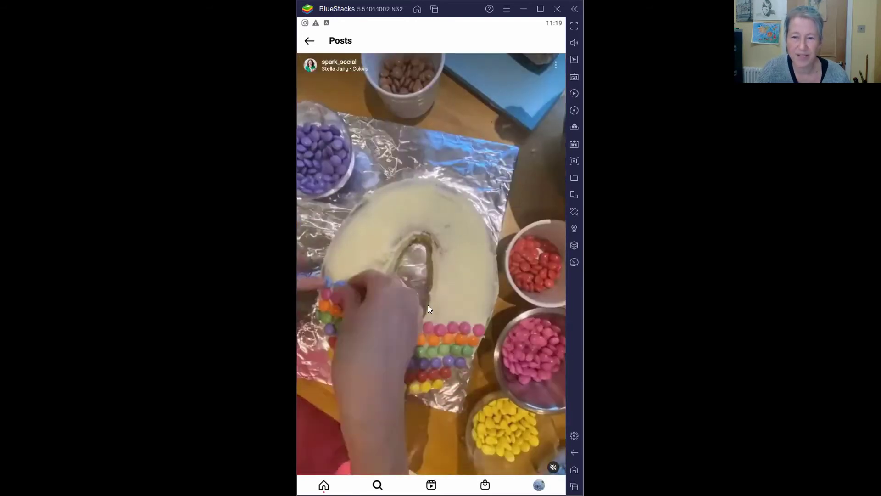
left_click(357, 131)
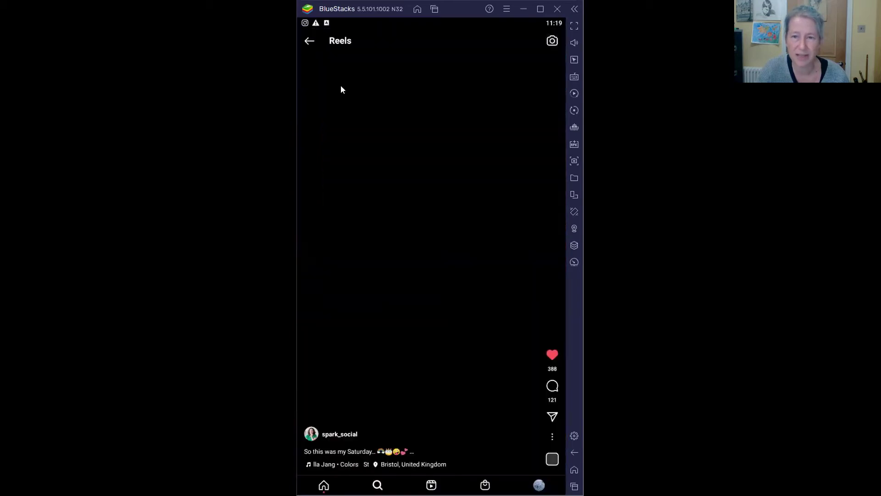
left_click(311, 40)
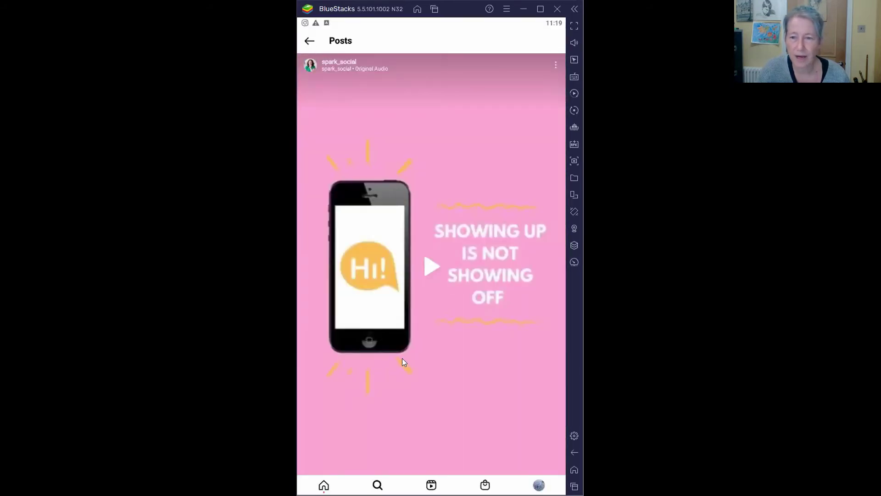
left_click(308, 44)
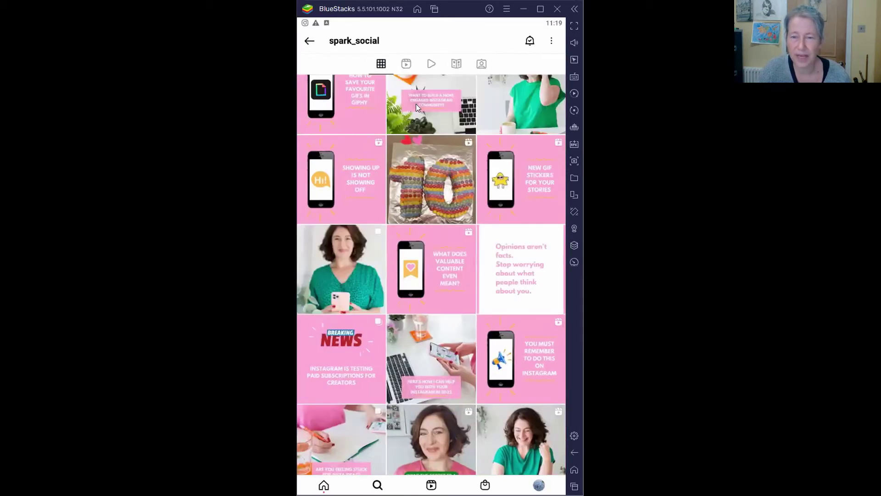
View the Insta Tips story highlight on the spark_social profile.
scroll(417, 125, "up", 5)
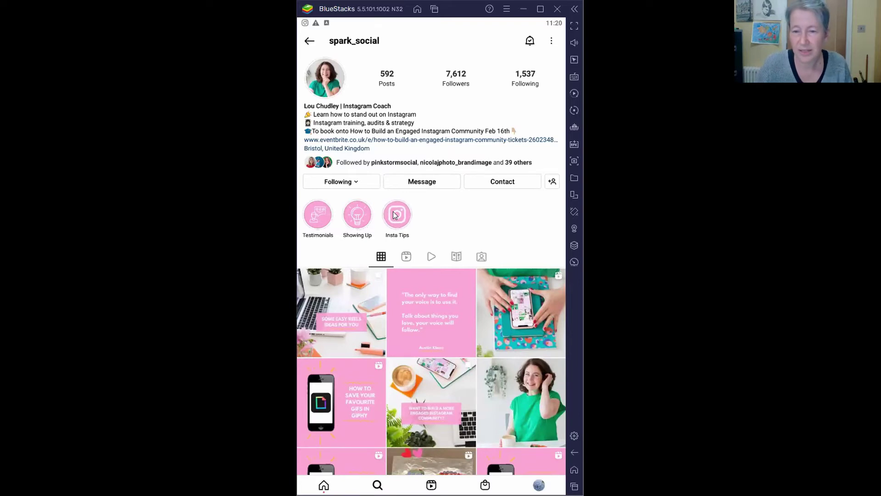
left_click(421, 235)
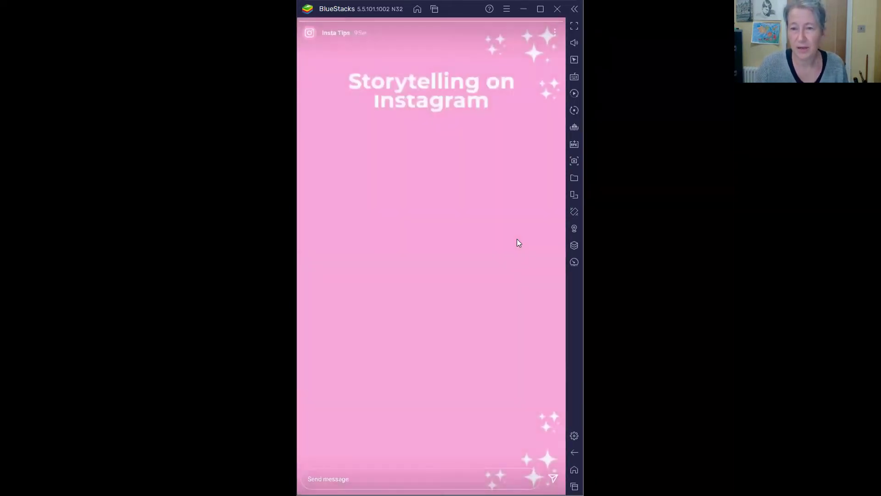
left_click(484, 251)
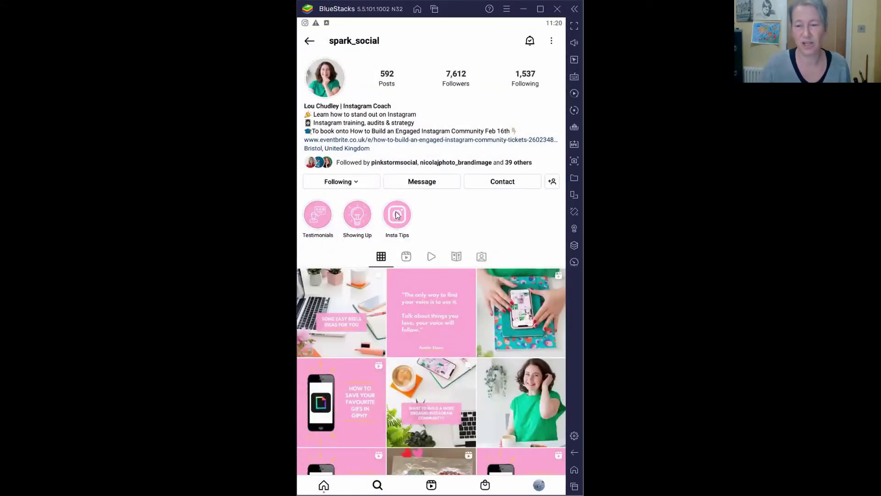
Leave the spark_social profile and the search, and show the guides on your own profile.
left_click(309, 41)
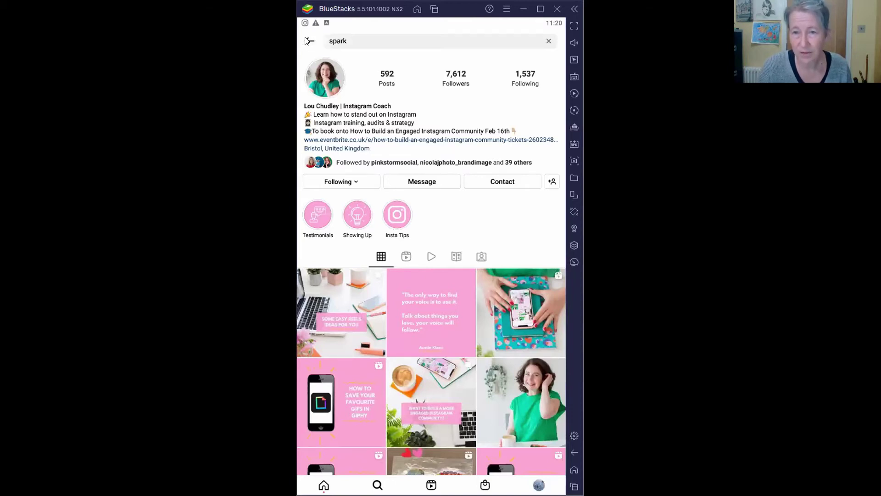
left_click(309, 41)
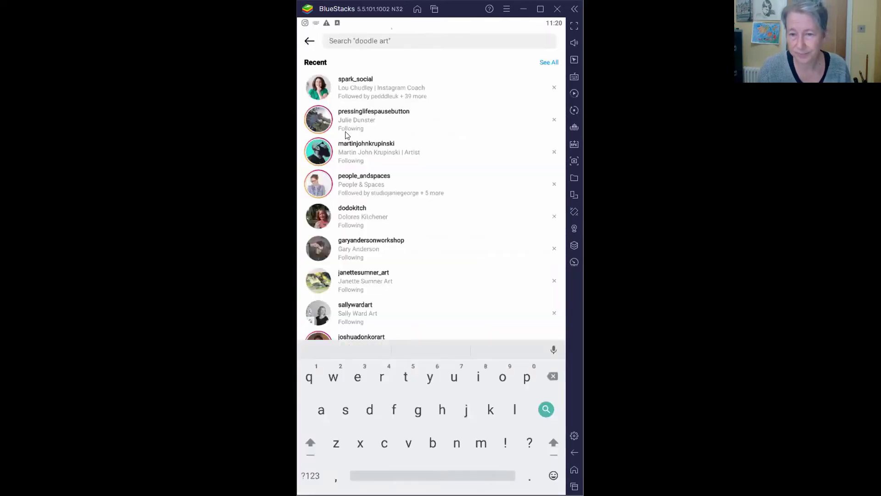
left_click(308, 42)
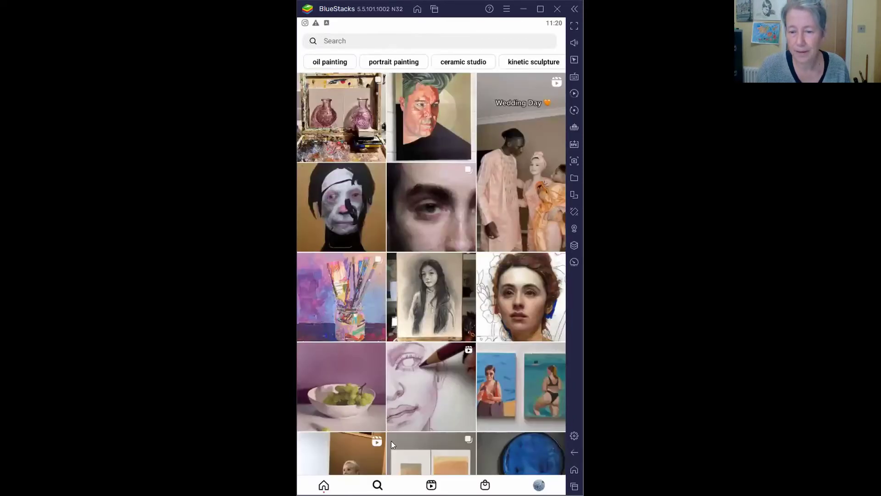
left_click(539, 485)
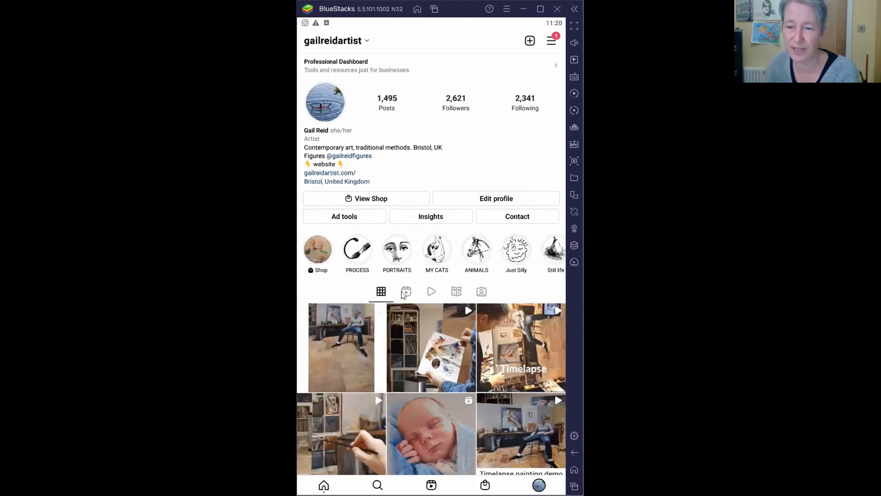
left_click(456, 293)
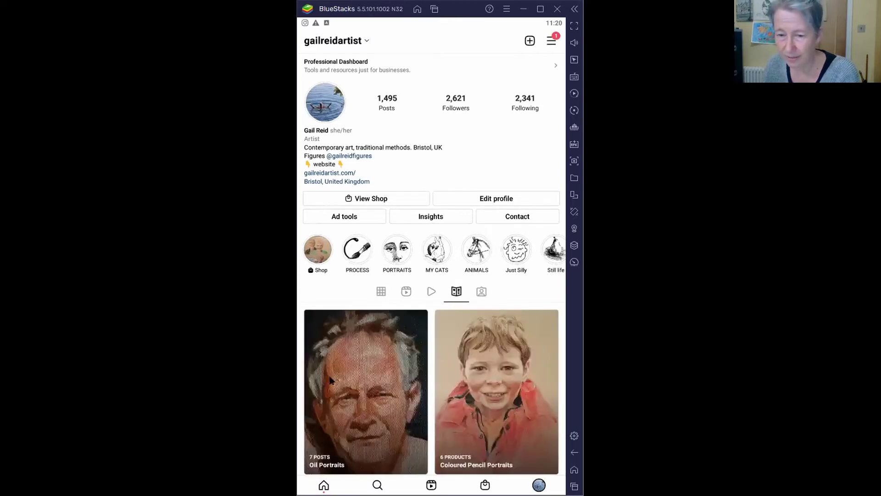
Examine the sections of the Oil Portraits guide, such as materials, varnishing, framing and extra copies, and close the guide.
left_click(356, 379)
scroll(442, 223, "down", 1)
scroll(443, 222, "down", 10)
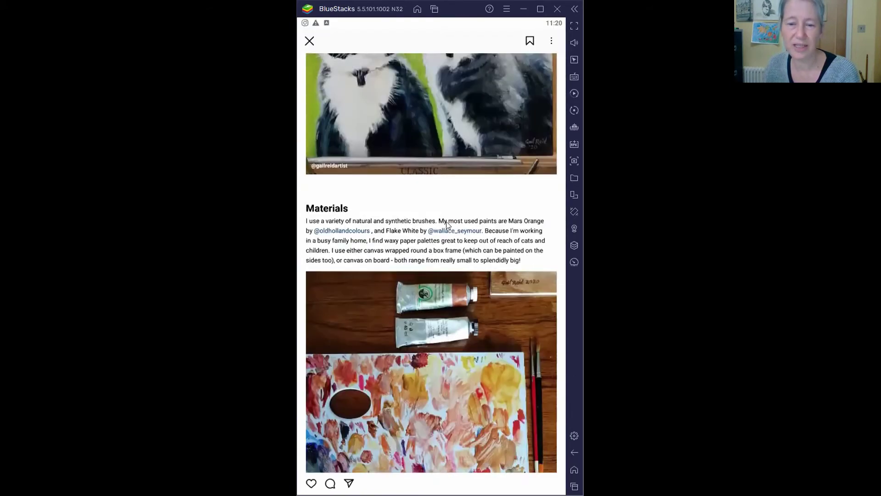
scroll(447, 223, "down", 6)
scroll(446, 223, "down", 3)
scroll(446, 226, "down", 10)
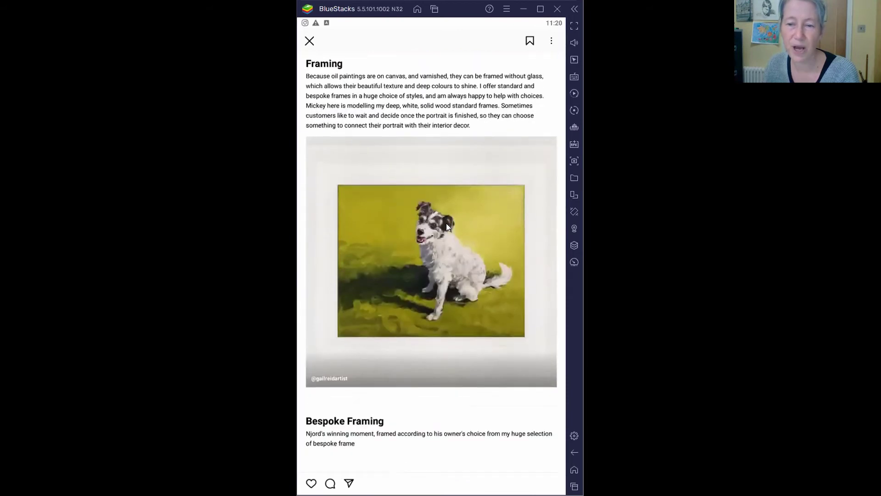
scroll(452, 240, "down", 5)
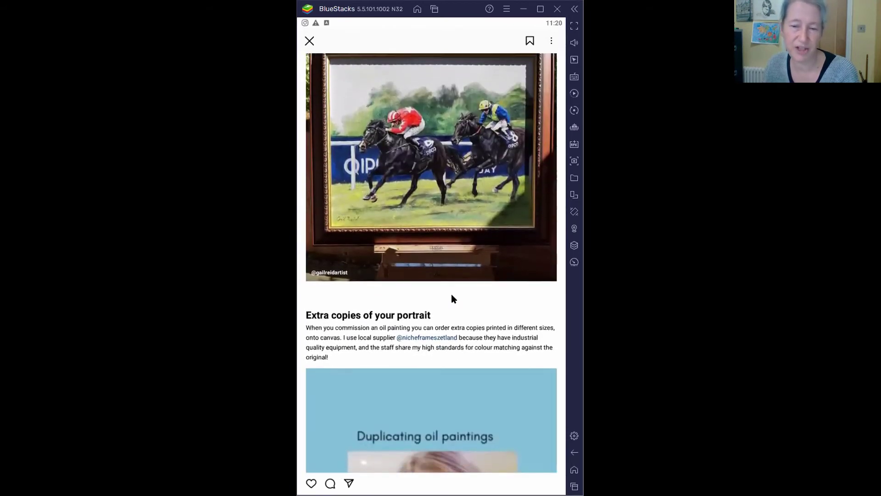
scroll(452, 298, "up", 8)
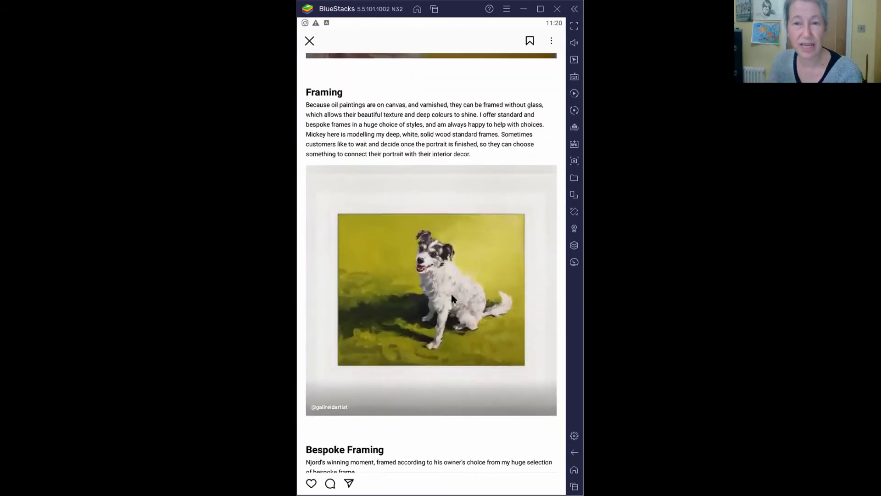
scroll(452, 299, "up", 8)
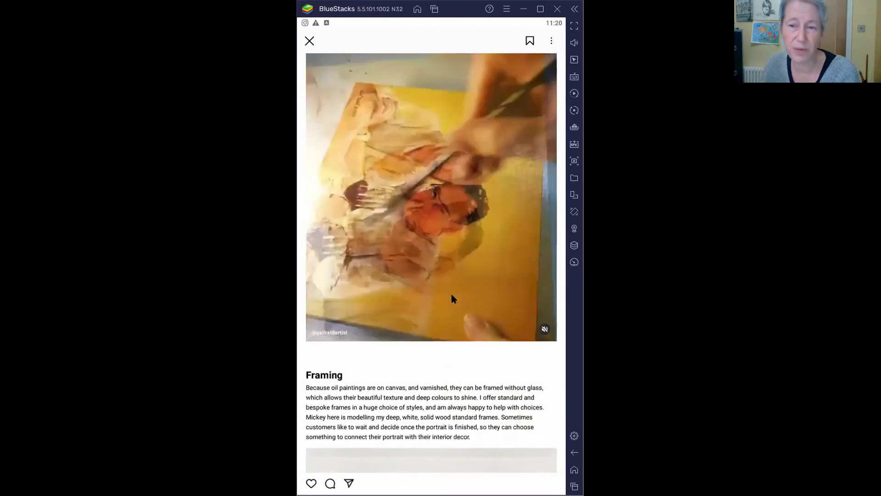
scroll(452, 295, "up", 8)
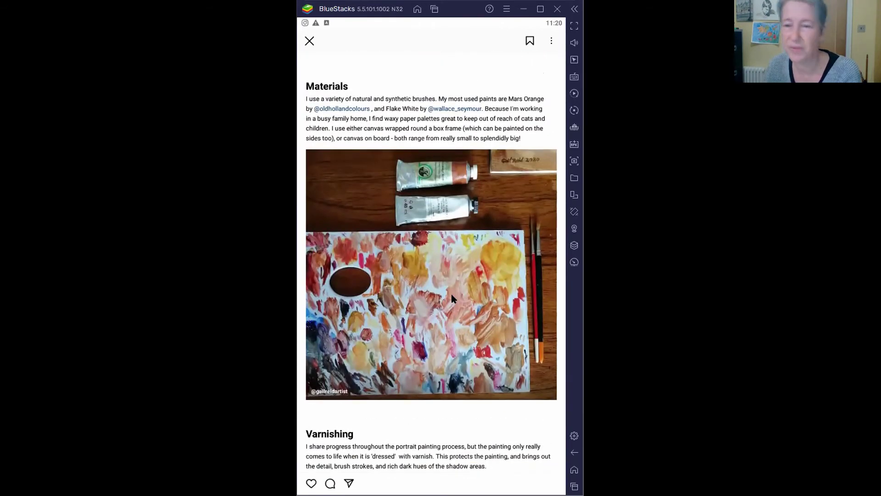
scroll(452, 294, "up", 10)
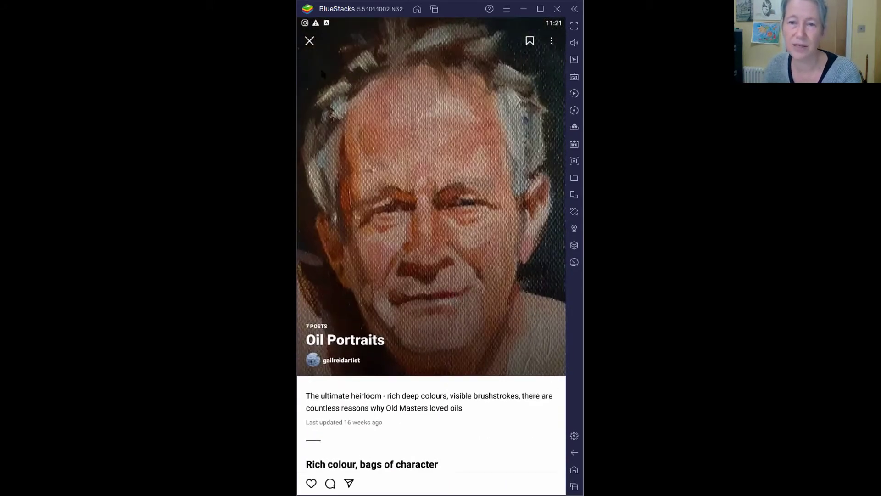
left_click(309, 40)
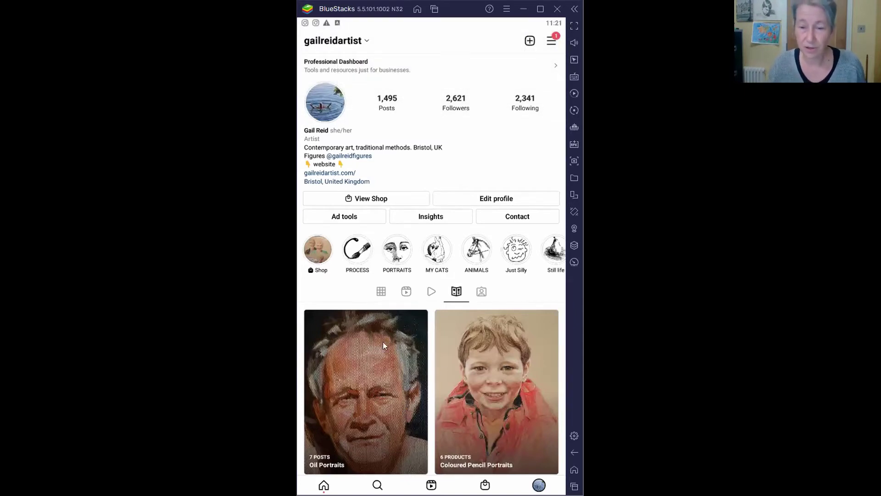
Open the Coloured Pencil Portraits guide and share it to a new story draft.
left_click(494, 396)
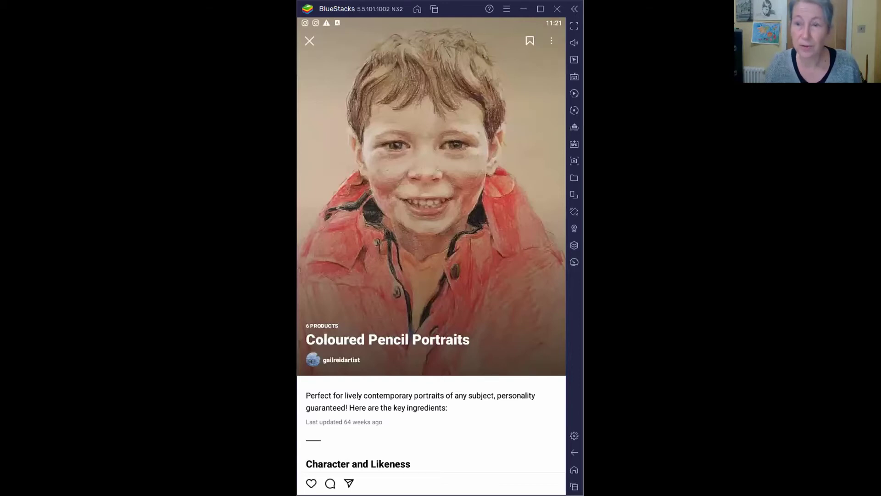
left_click(349, 483)
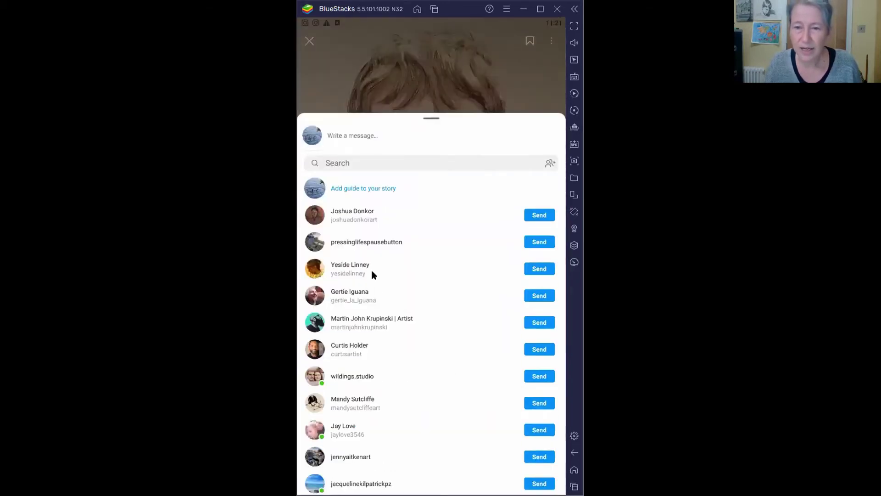
left_click(367, 189)
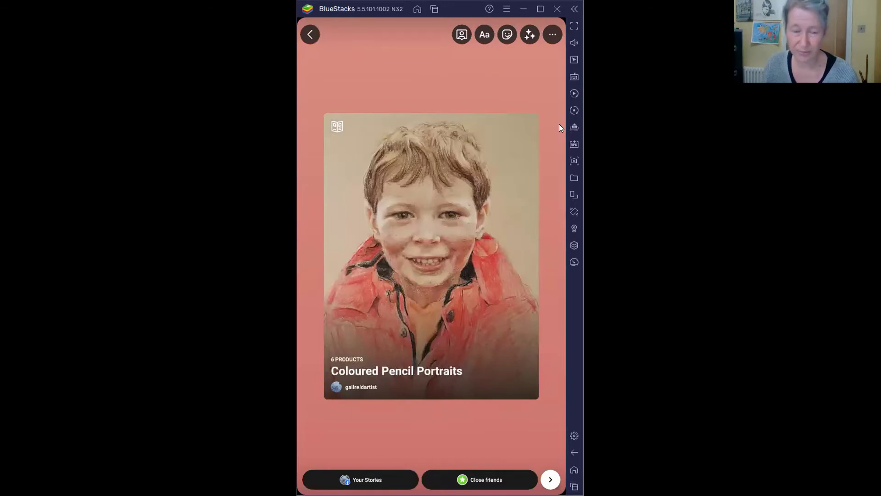
Discard the story draft of the guide and return to the profile's list of guides.
left_click(309, 35)
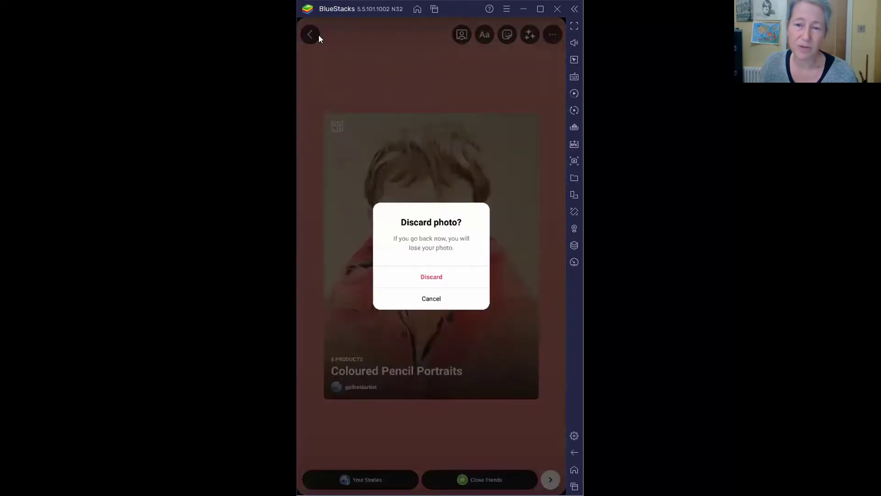
left_click(429, 277)
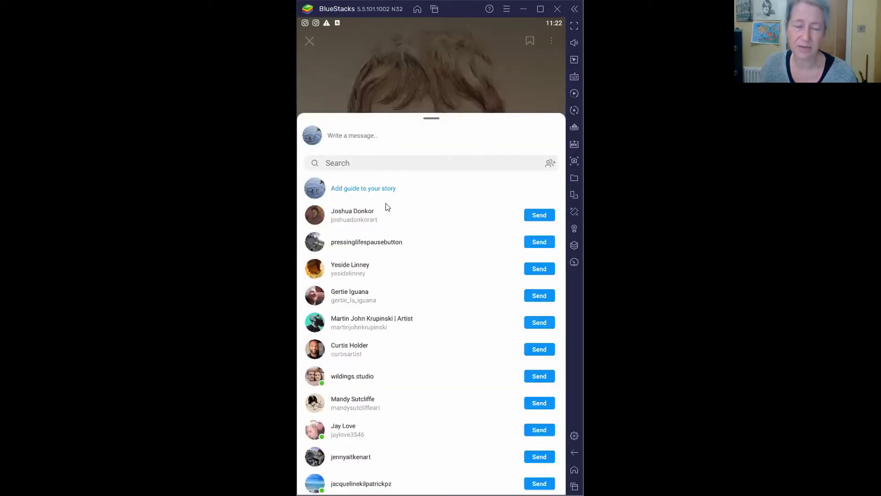
left_click(308, 42)
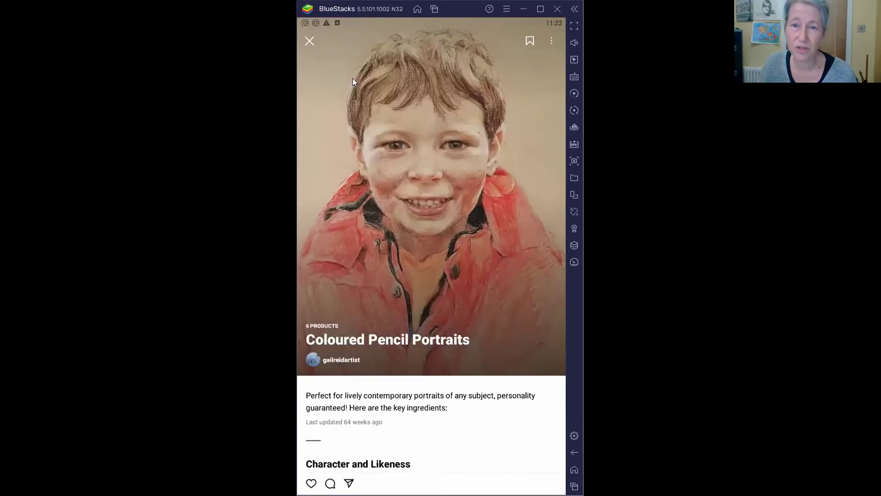
left_click(309, 40)
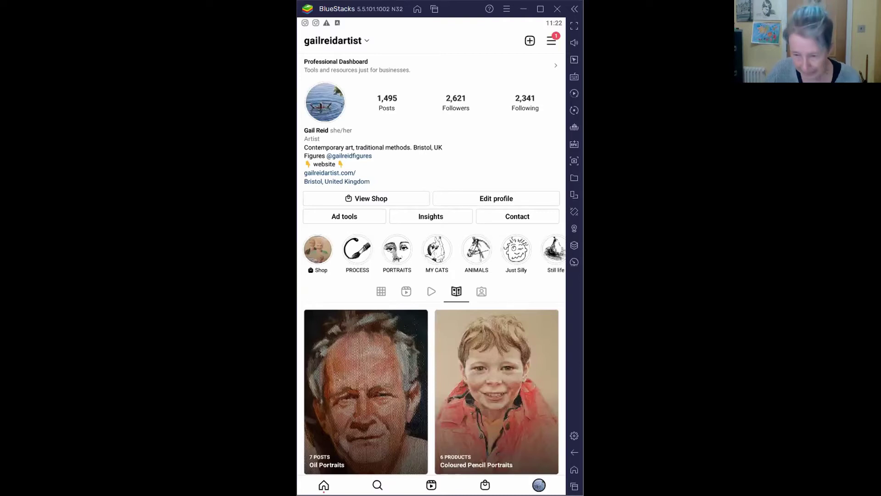
Examine the content types offered for creation and the profile's guides, including the empty slot for adding another guide.
left_click(530, 41)
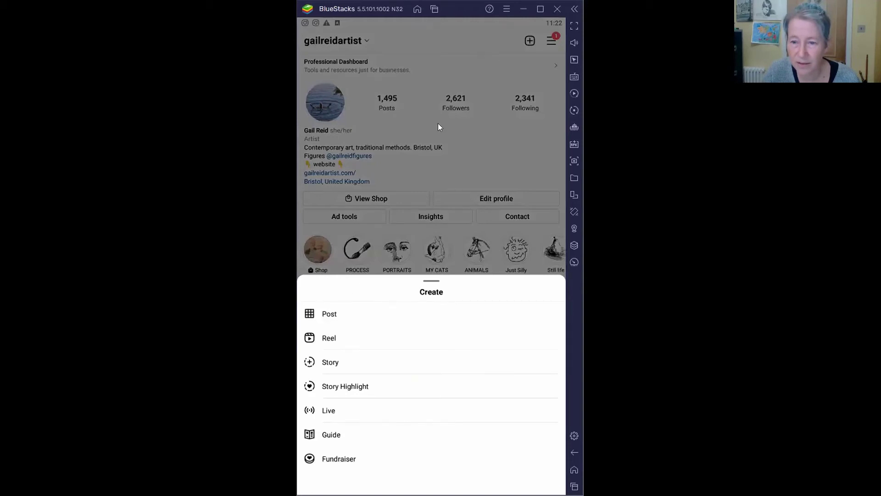
left_click(438, 39)
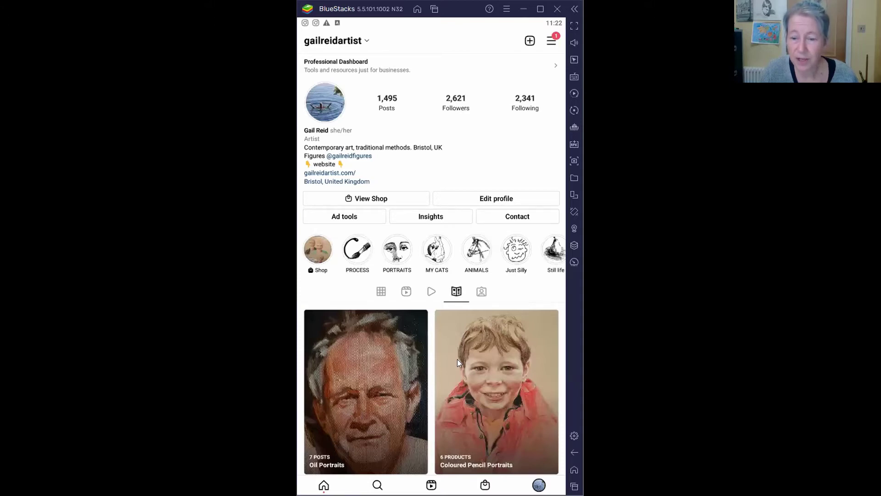
scroll(458, 361, "down", 3)
scroll(458, 363, "down", 3)
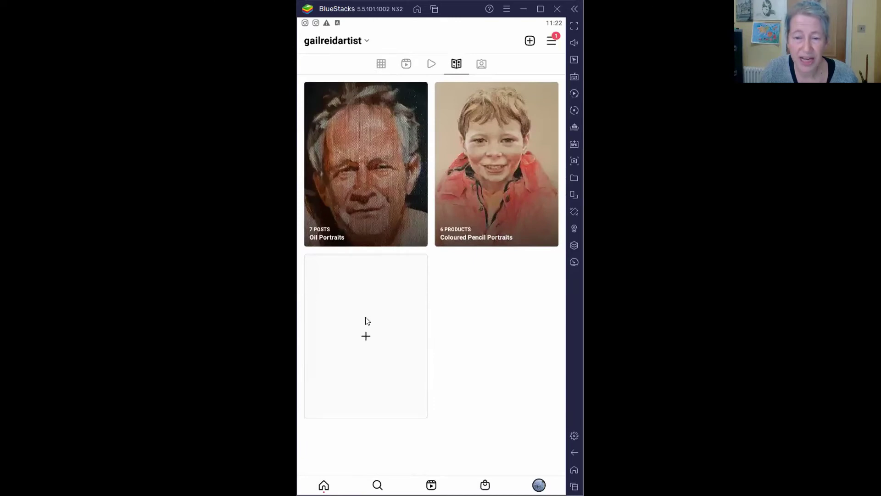
scroll(467, 147, "up", 5)
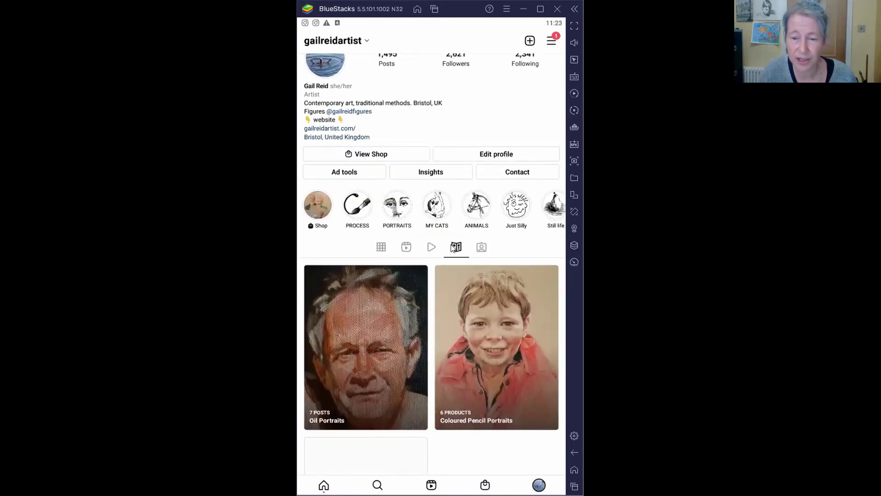
scroll(452, 248, "down", 2)
scroll(452, 247, "down", 3)
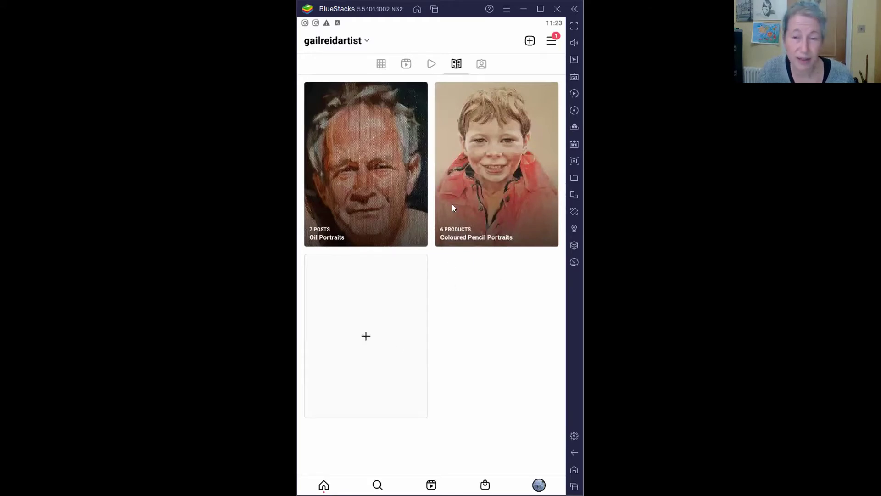
scroll(452, 205, "up", 5)
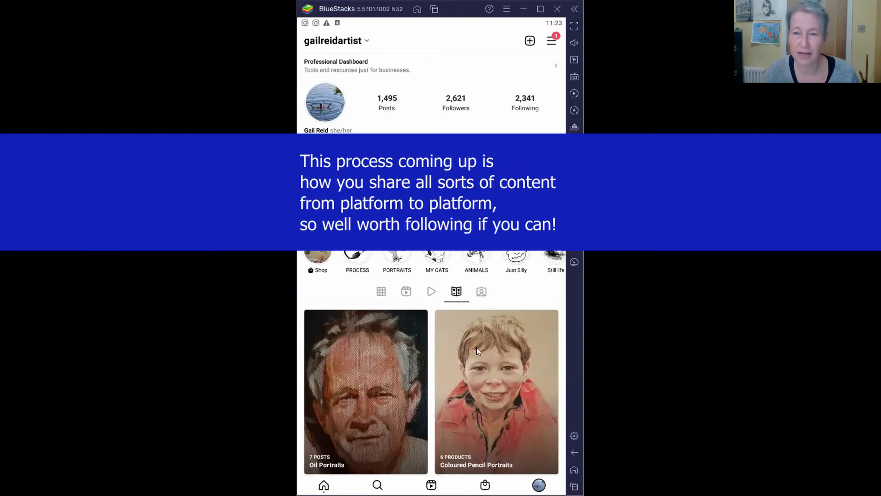
Copy the link of the Coloured Pencil Portraits guide and close the guide.
left_click(477, 347)
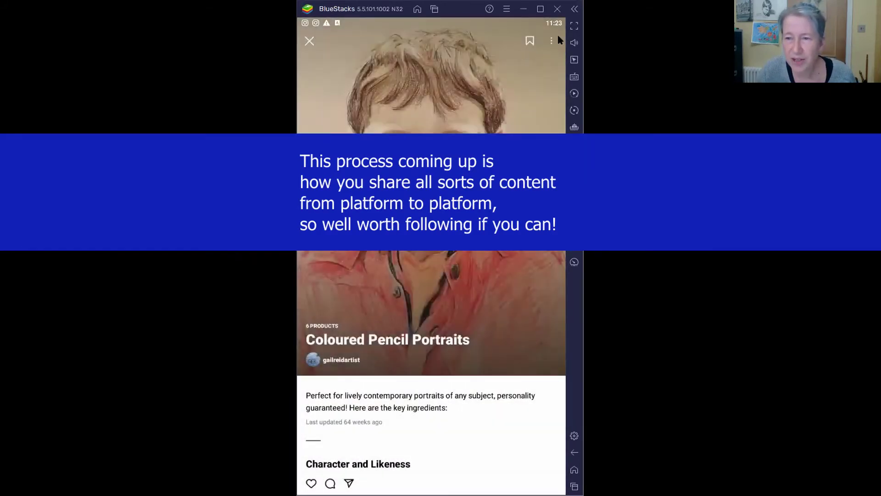
left_click(549, 40)
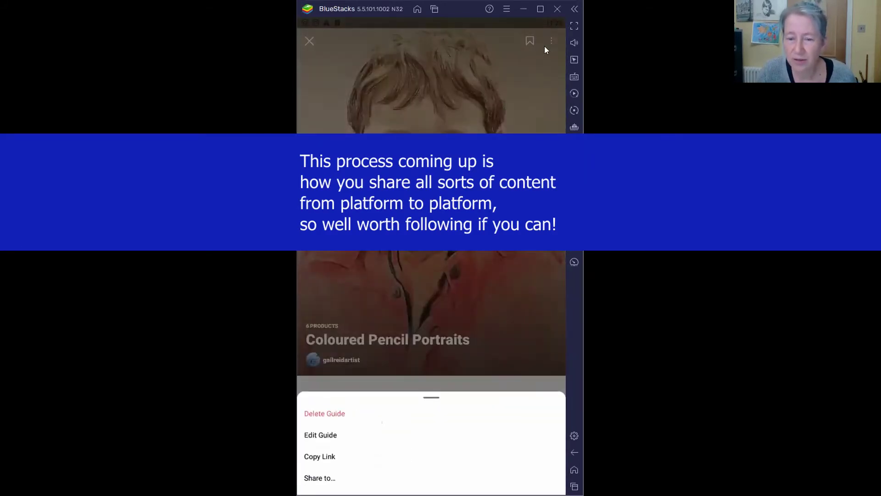
left_click(321, 456)
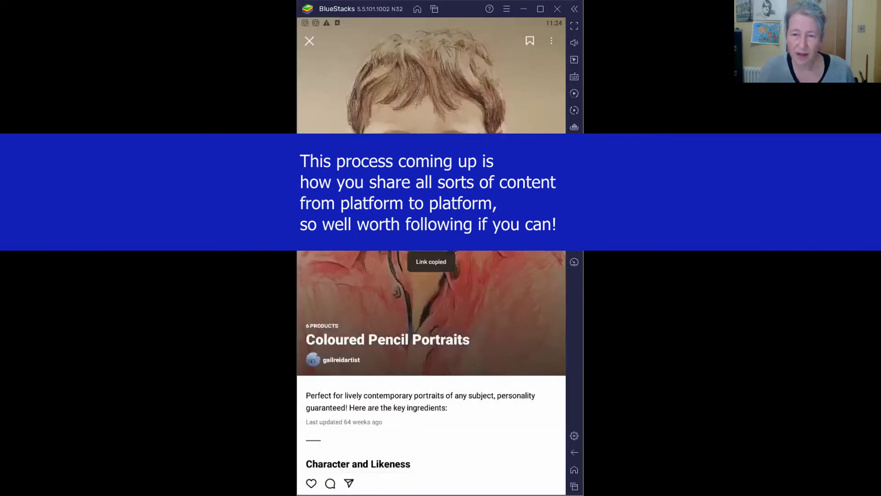
left_click(307, 39)
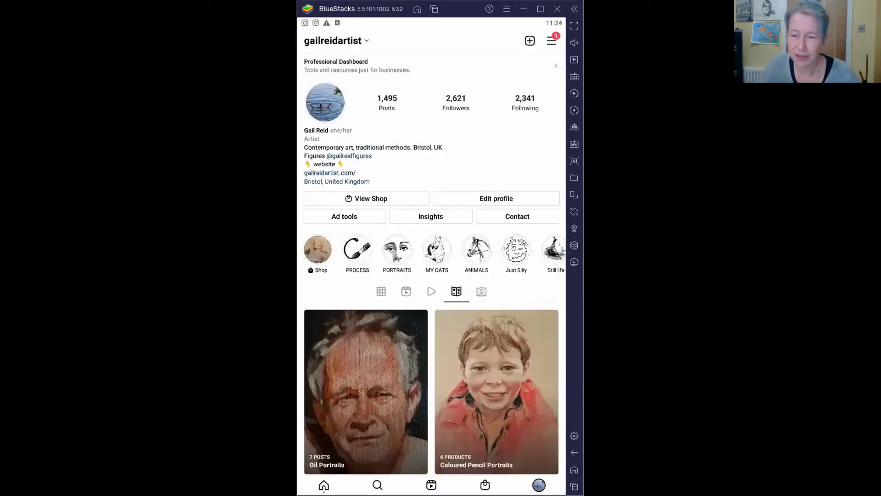
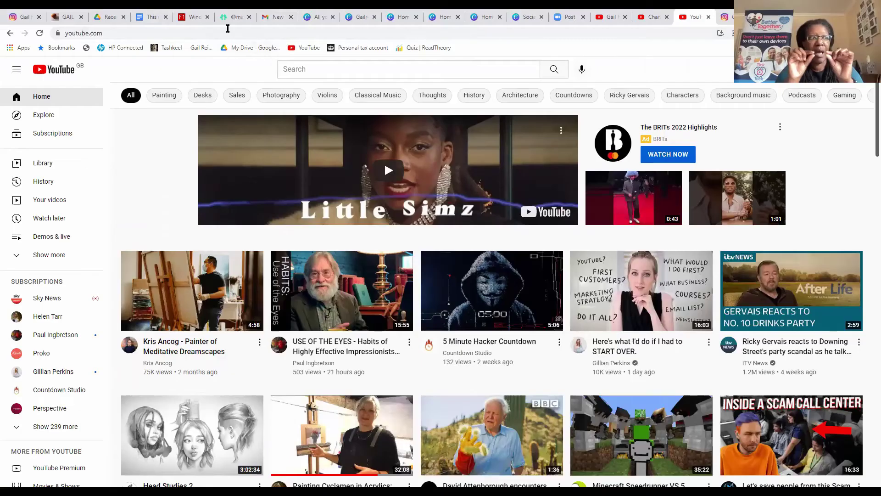
Switch to Gmail in the browser and start a new message, with the cursor in its body above the signature.
left_click(276, 17)
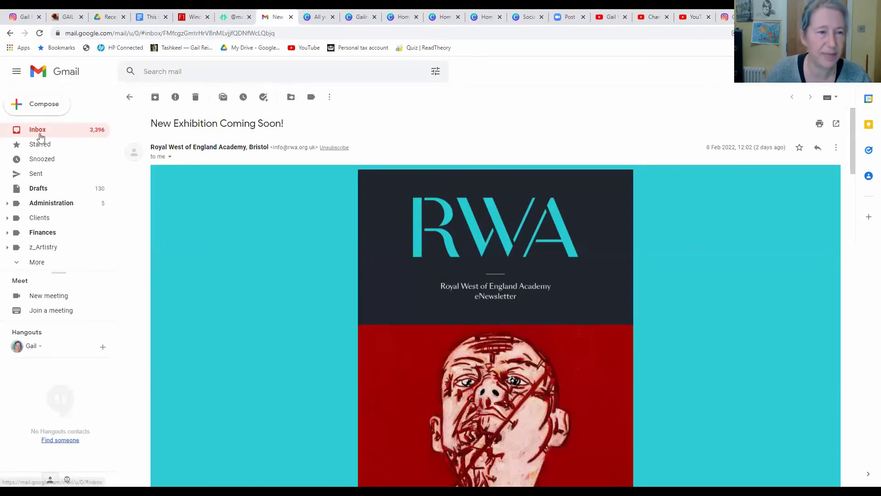
left_click(32, 104)
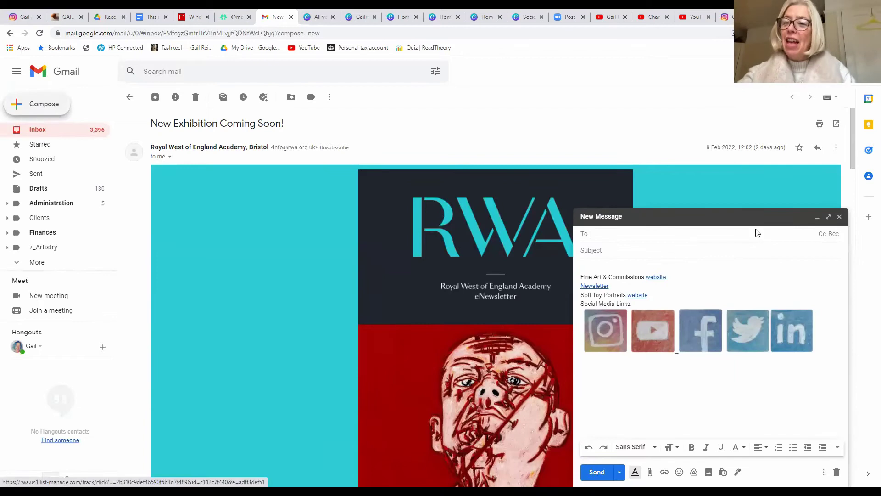
left_click(643, 216)
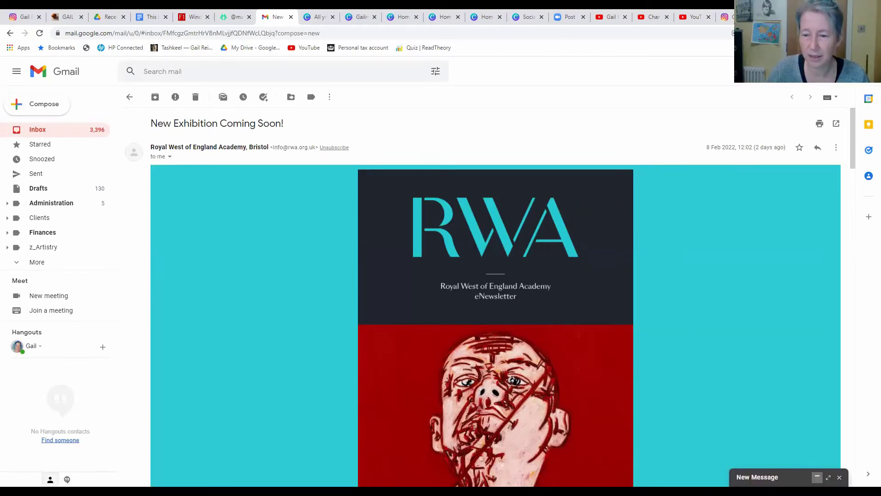
left_click(795, 477)
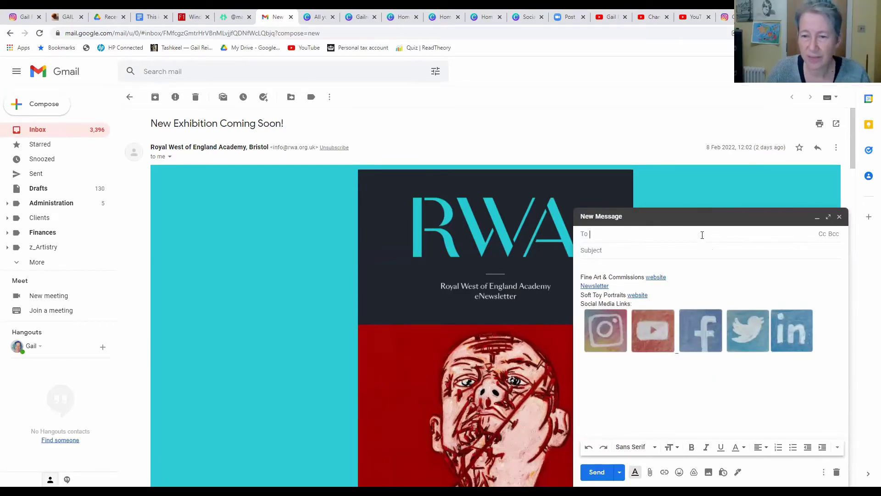
left_click(690, 267)
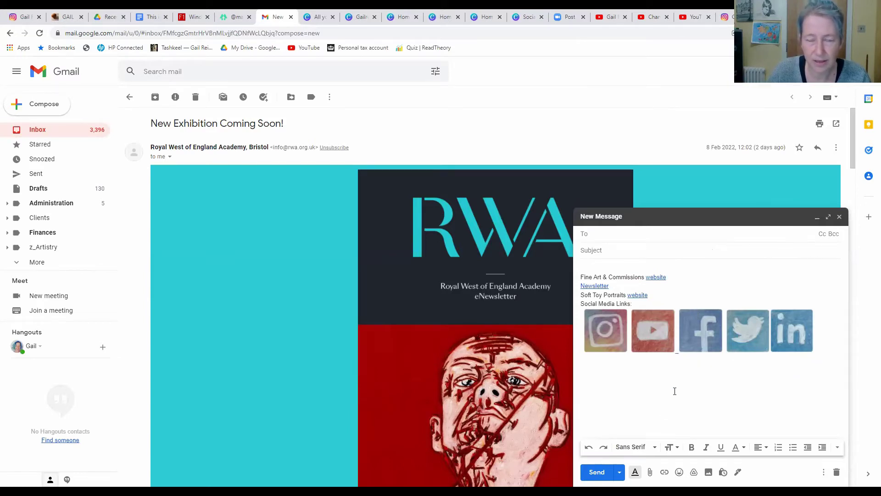
left_click(802, 271)
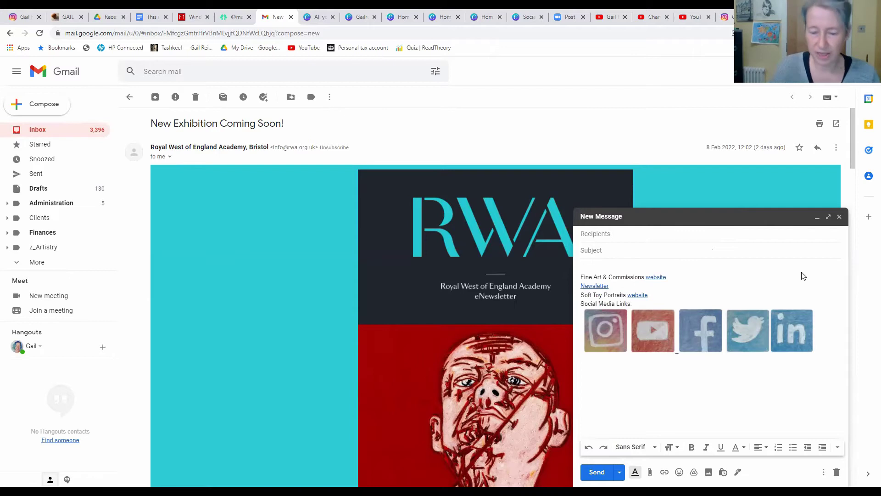
Write "Here is my new video" above the signature with blank lines around it, and select the word "Here".
key("Return")
key("Return")
key("Return")
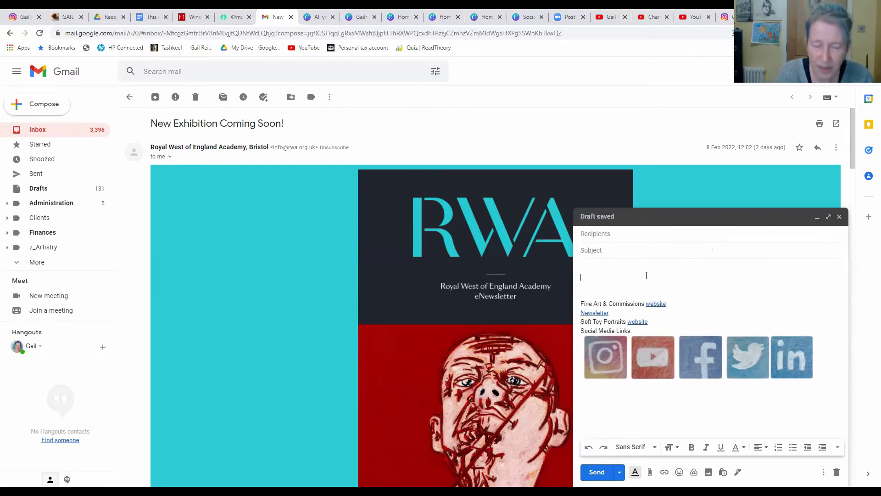
type("som")
key("BackSpace")
key("BackSpace")
key("BackSpace")
type("Her")
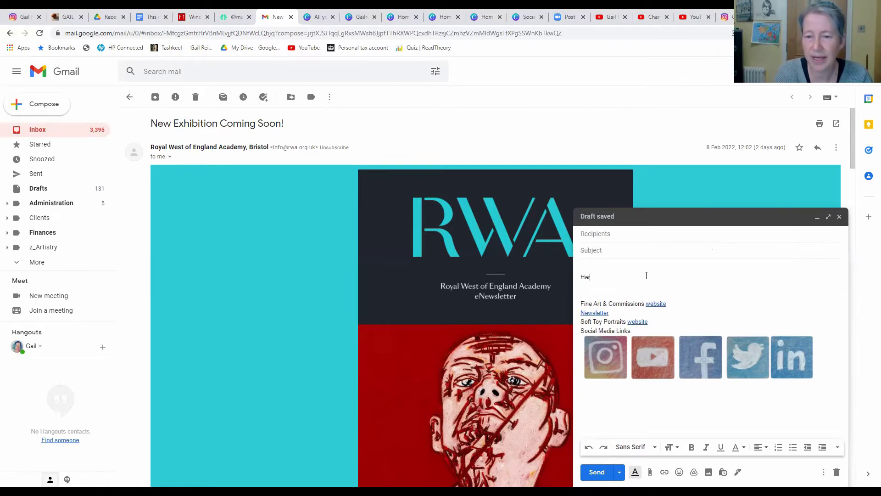
type("e is my new video")
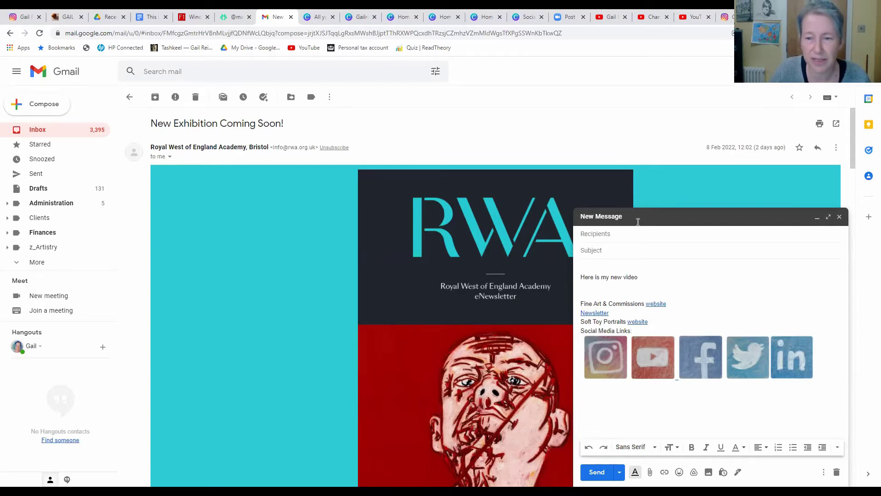
left_click_drag(593, 277, 580, 278)
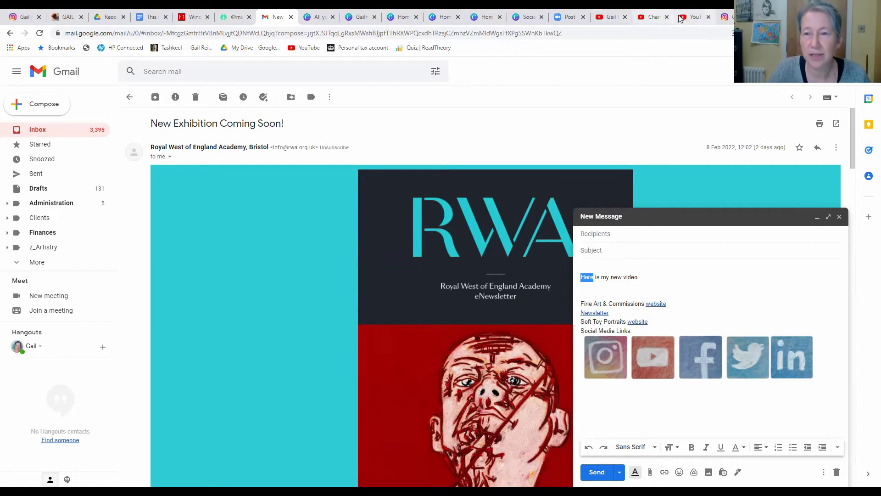
Switch to YouTube and search for "janemcyoga".
left_click(692, 19)
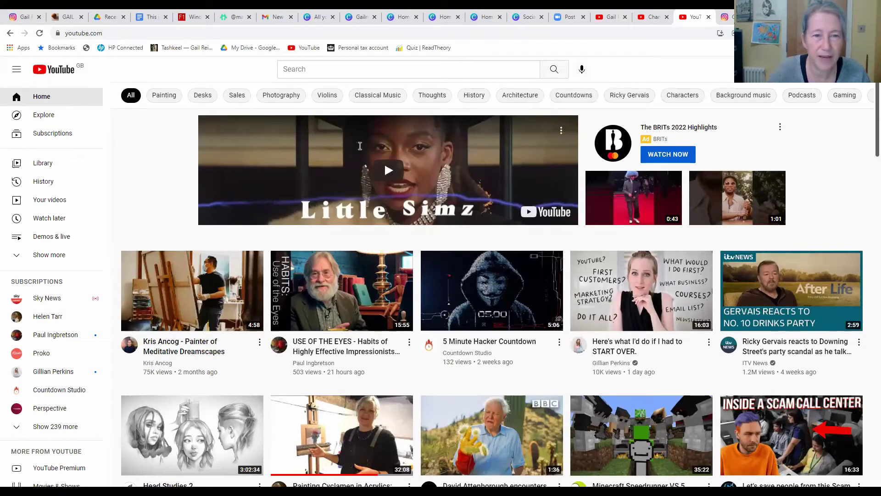
key("slash")
type("ja")
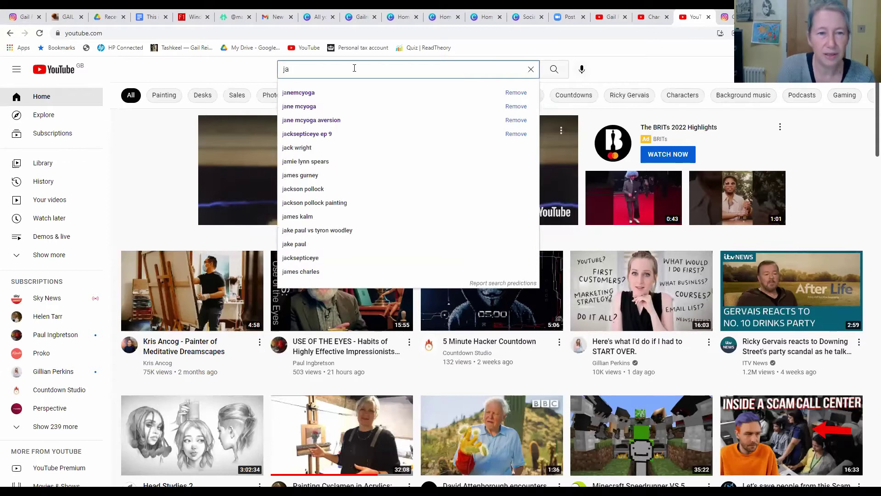
key("Down")
key("Return")
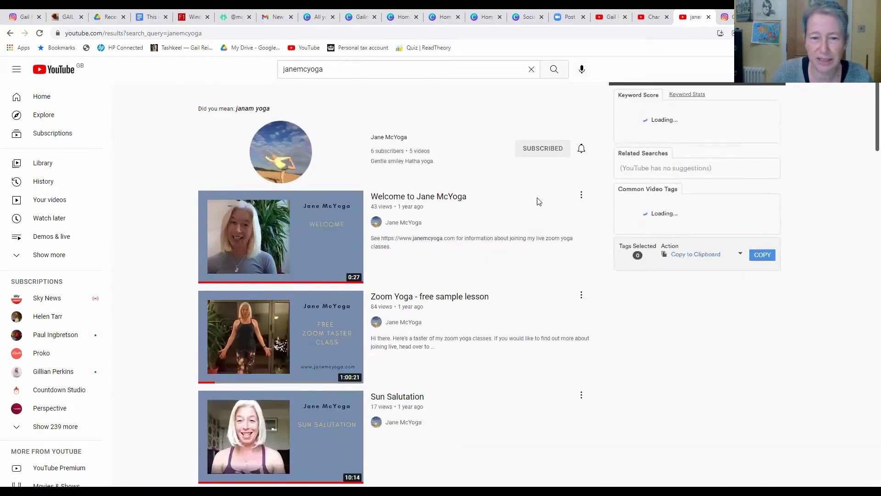
Open the "Zoom Yoga - free sample lesson" video from the search results and pause its playback.
scroll(528, 309, "down", 4)
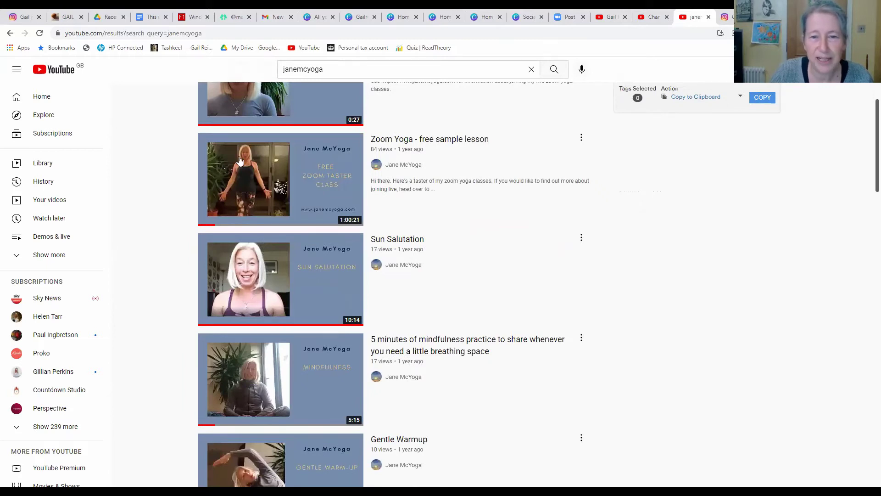
left_click(323, 157)
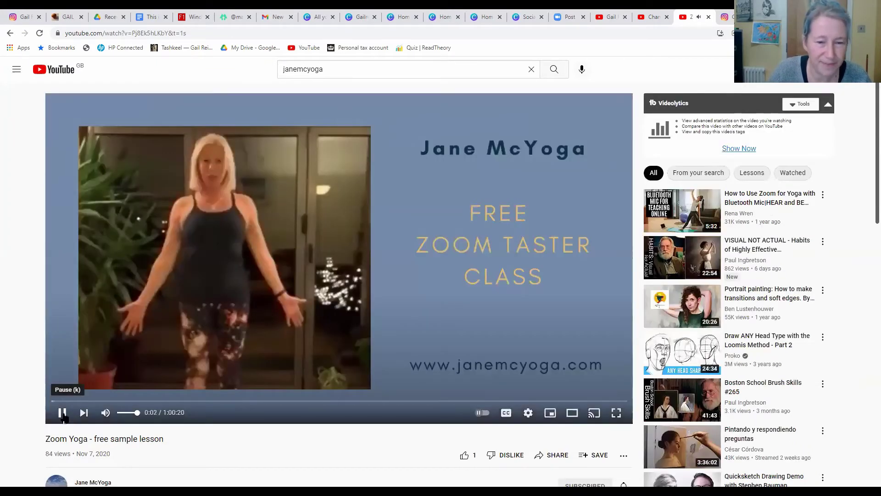
left_click(63, 413)
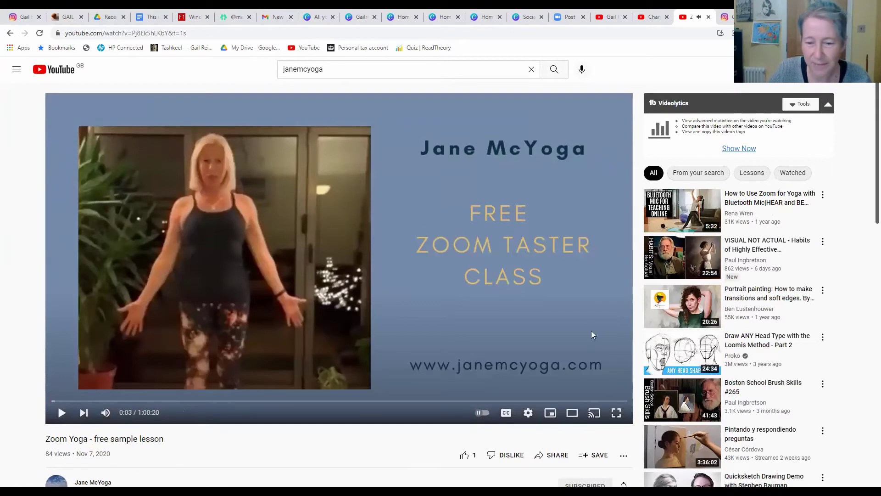
Open the sharing options of the yoga video and copy its short link to the clipboard.
left_click(539, 456)
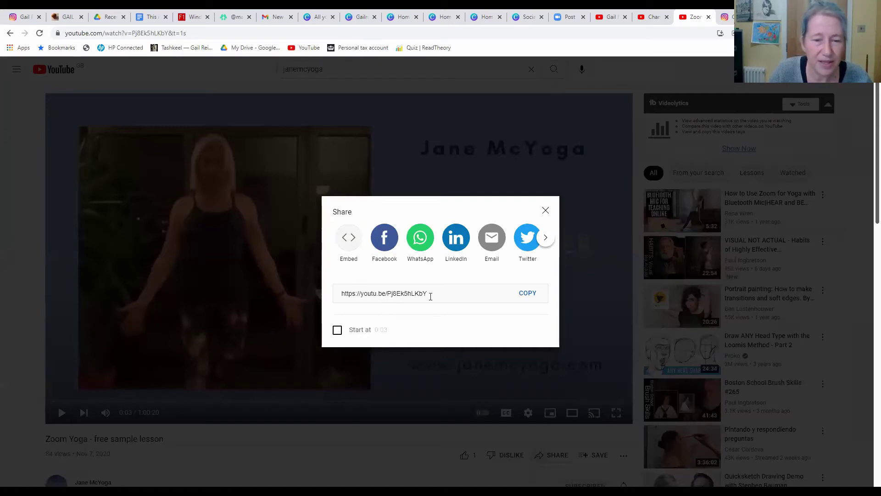
left_click_drag(432, 294, 328, 296)
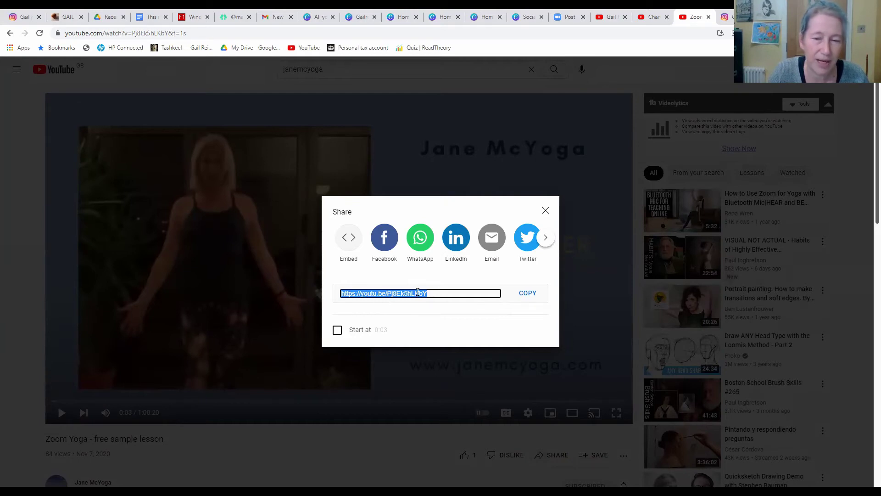
left_click(395, 293)
left_click_drag(389, 293, 315, 297)
left_click(441, 294)
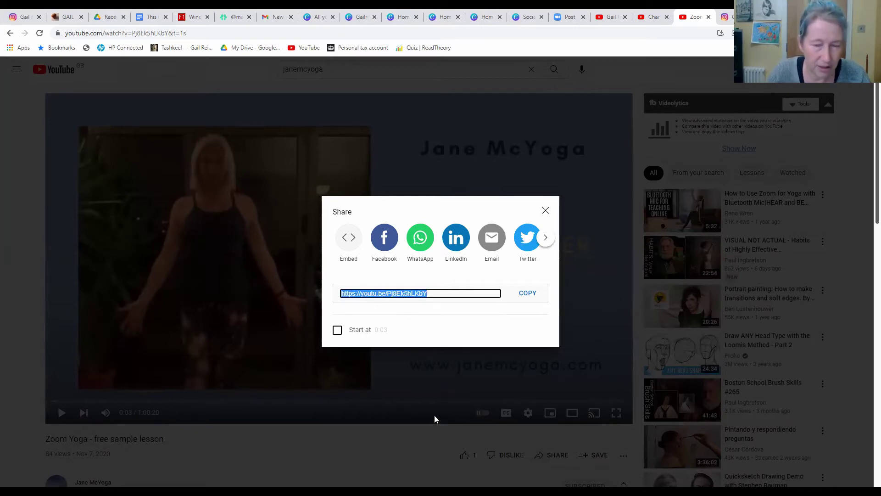
left_click(528, 298)
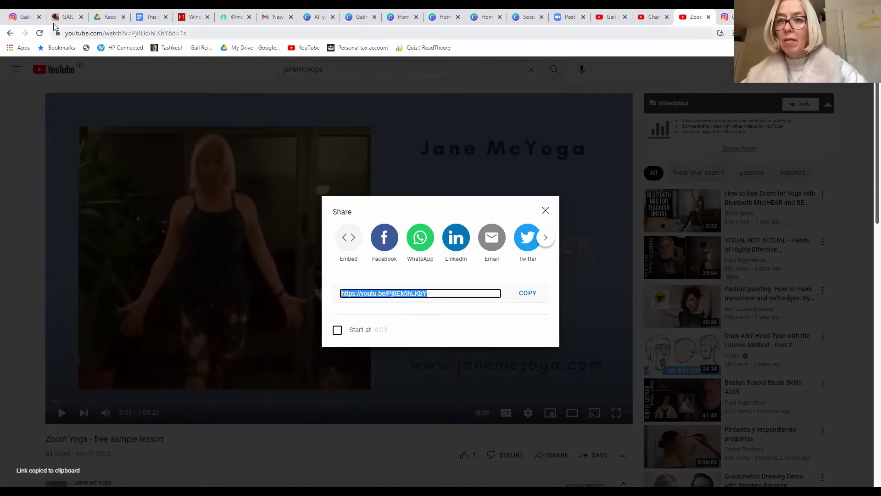
left_click(277, 17)
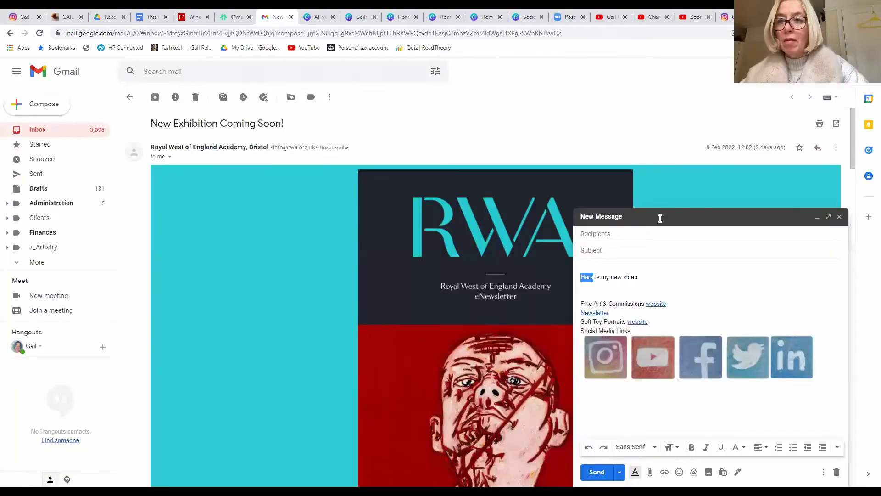
left_click(625, 291)
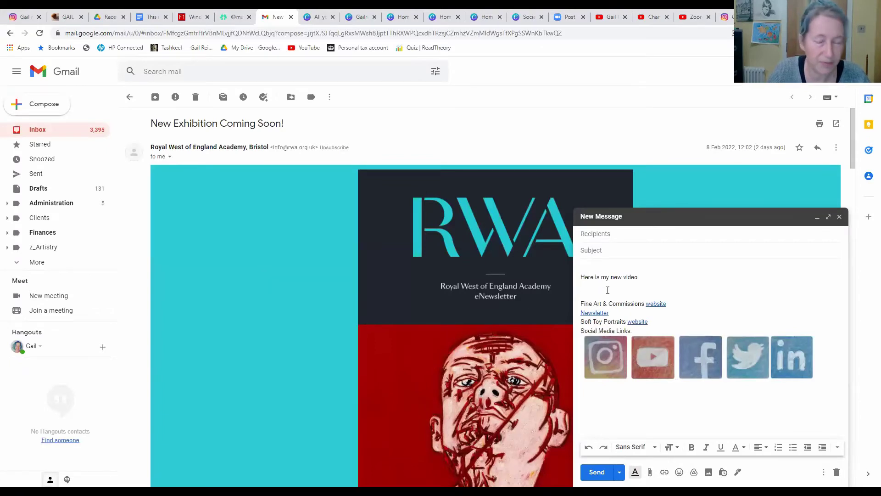
left_click_drag(595, 276, 579, 279)
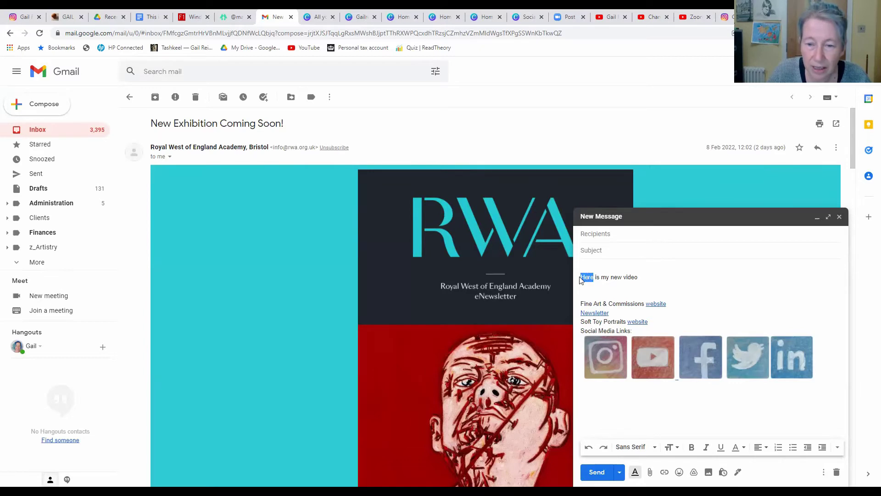
left_click(665, 473)
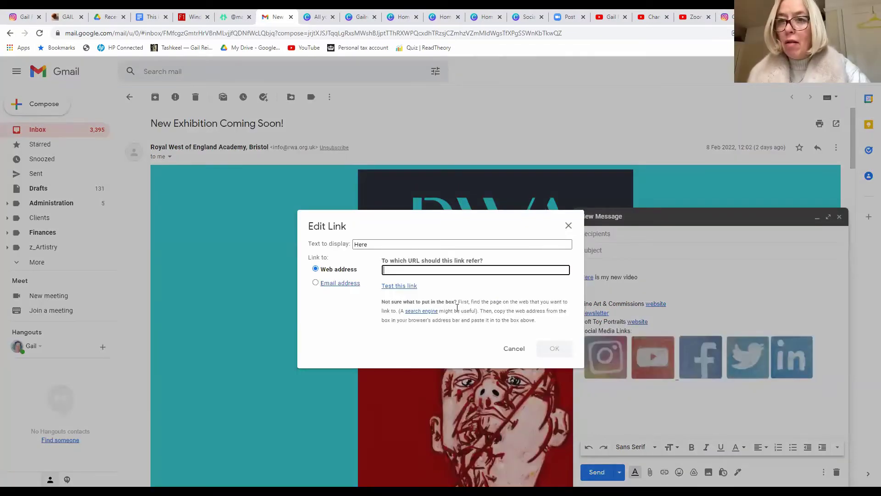
left_click(370, 244)
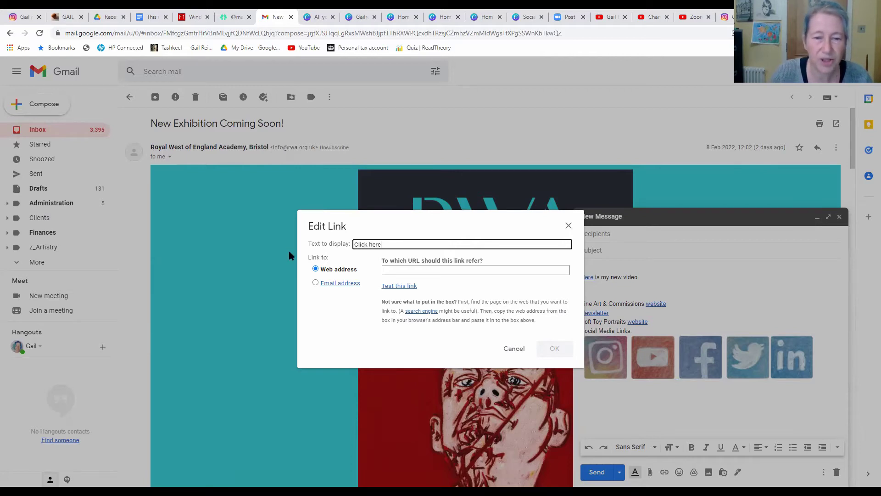
left_click(430, 270)
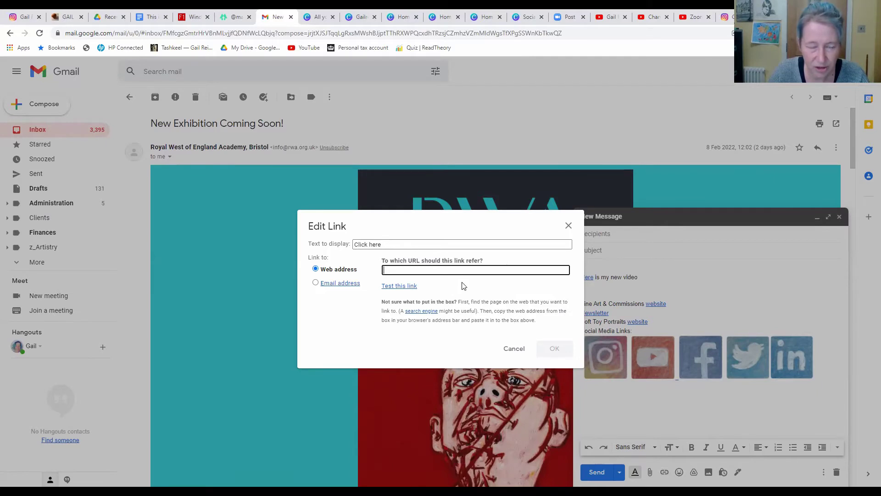
key("ctrl+v")
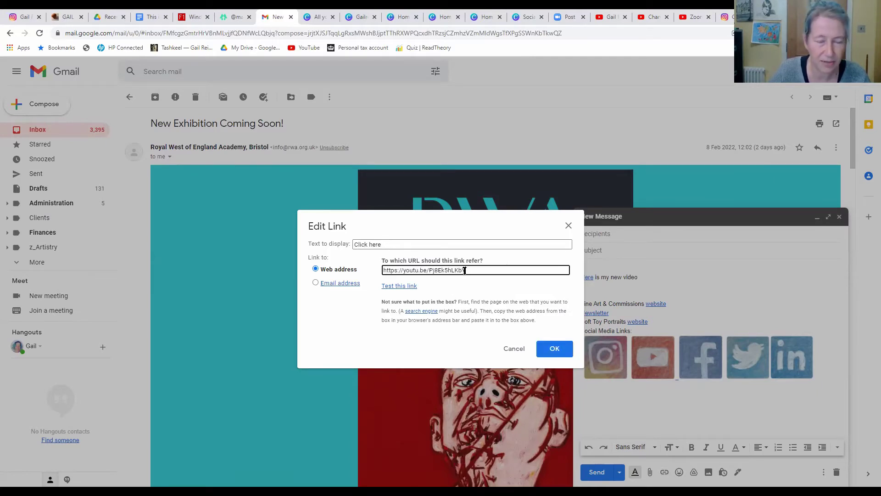
left_click(549, 349)
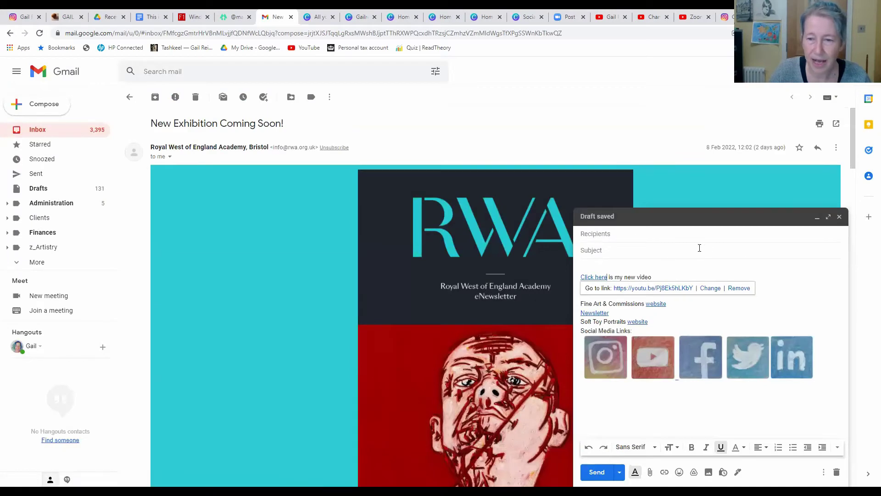
left_click(652, 248)
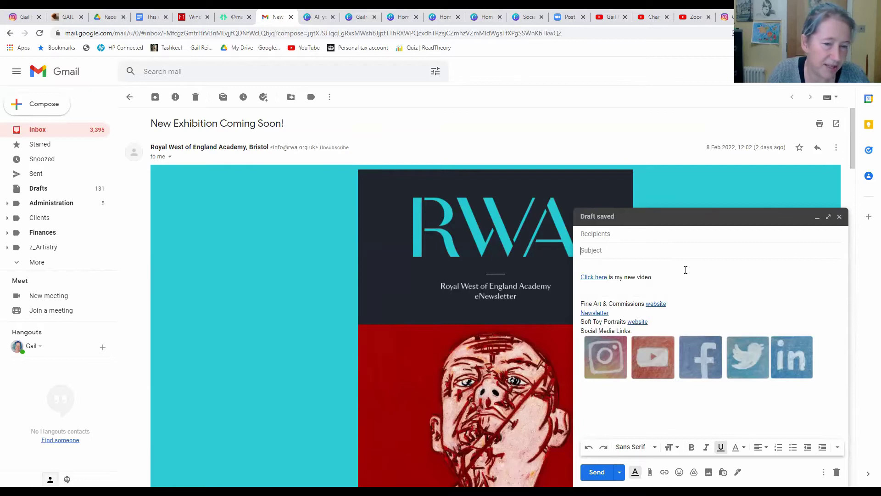
Follow the "Click here" link from the draft to test it, and pause the yoga video.
left_click(594, 277)
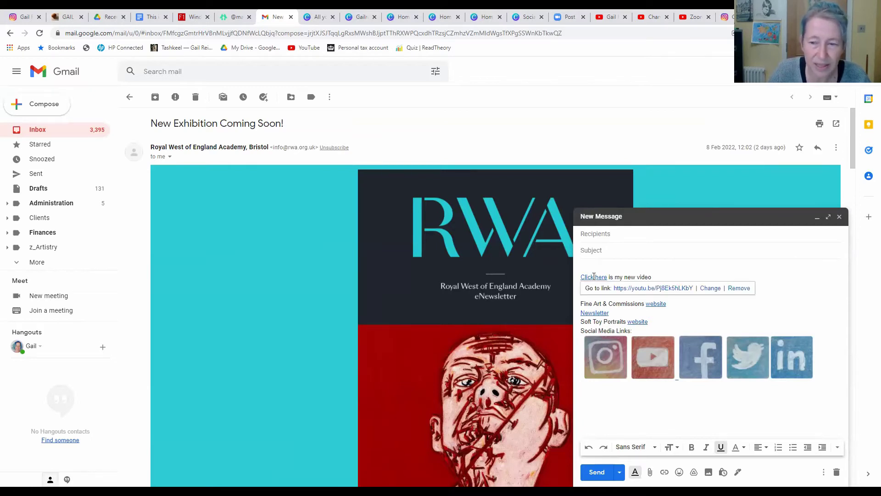
left_click(649, 288)
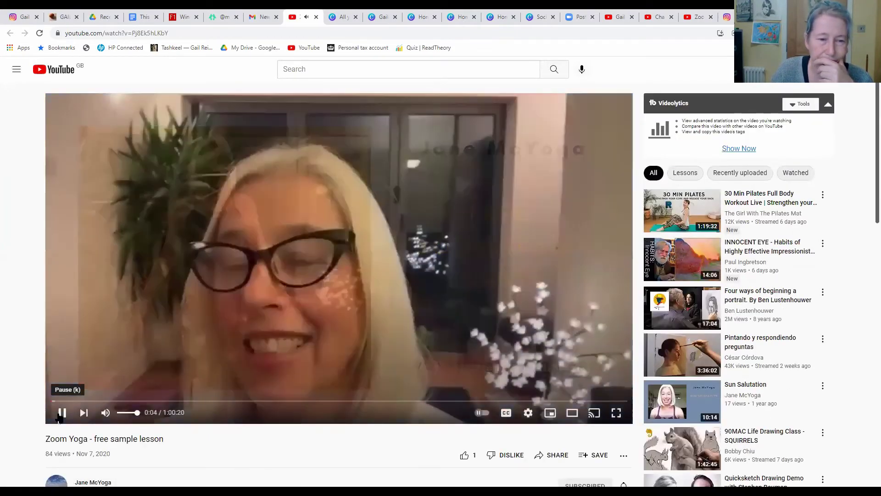
left_click(62, 412)
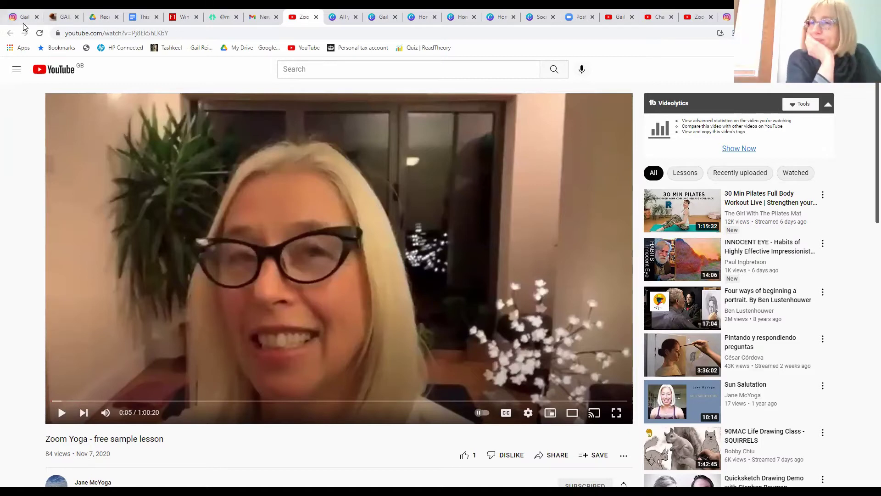
Open Mailchimp's Campaigns page in a new browser tab and log in to the account.
key("ctrl+t")
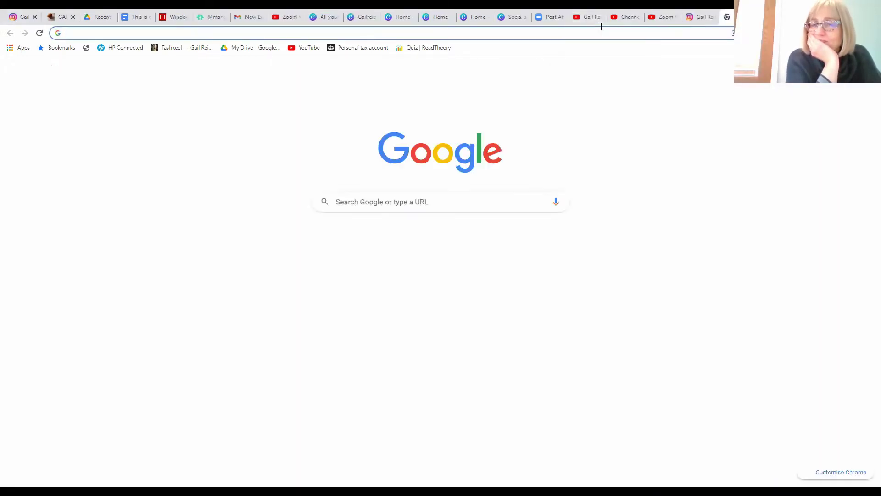
left_click(601, 26)
type("mailchi")
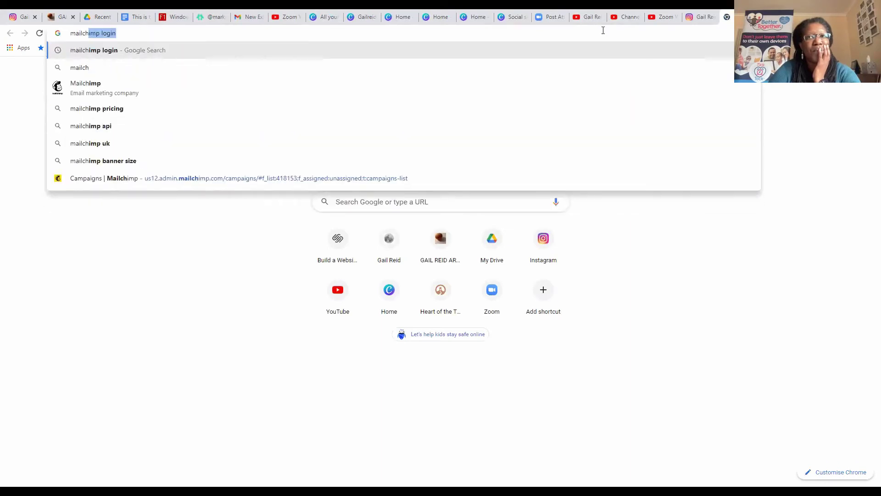
key("Down")
key("Down")
key("Down")
key("Down")
key("Down")
key("Down")
key("Down")
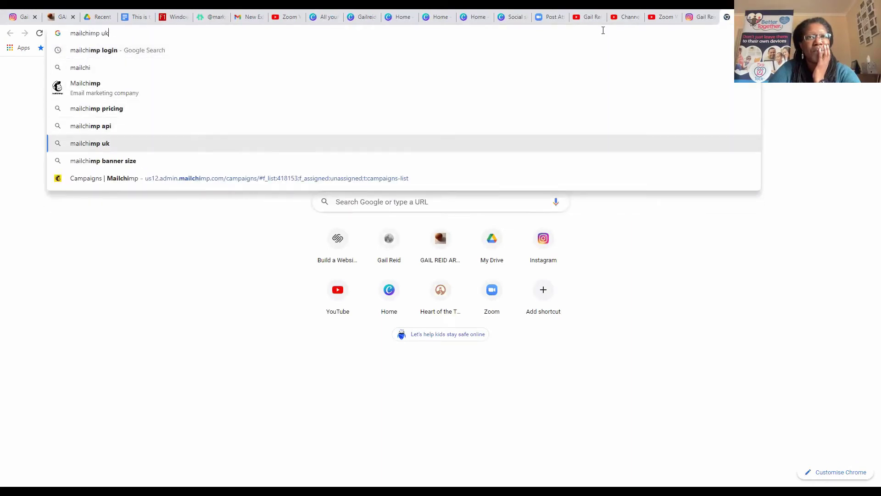
key("Return")
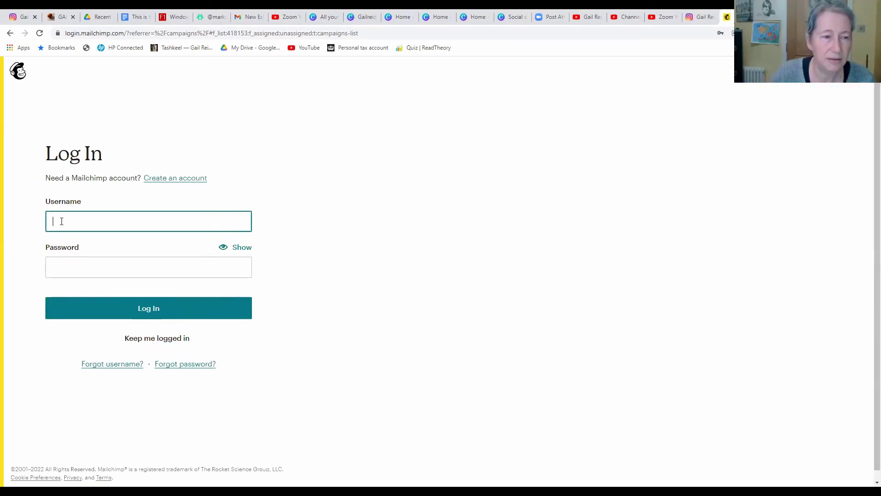
key("Return")
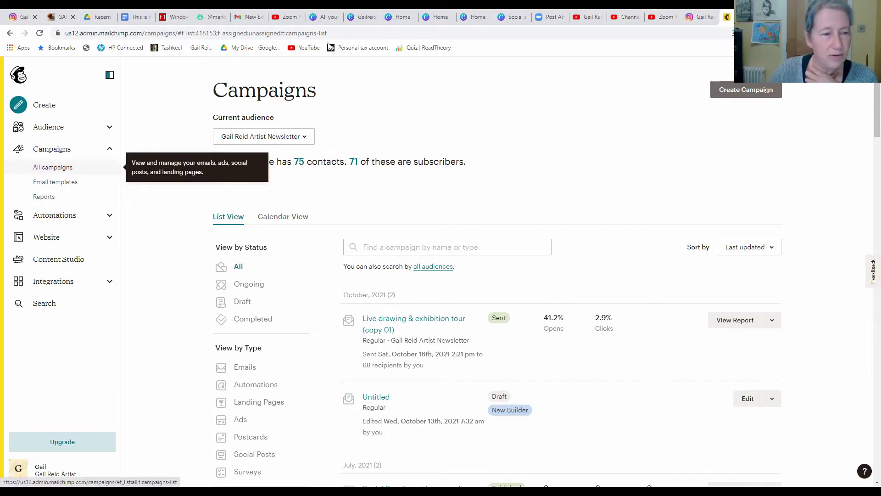
Create a new regular email campaign and start designing its content.
left_click(749, 92)
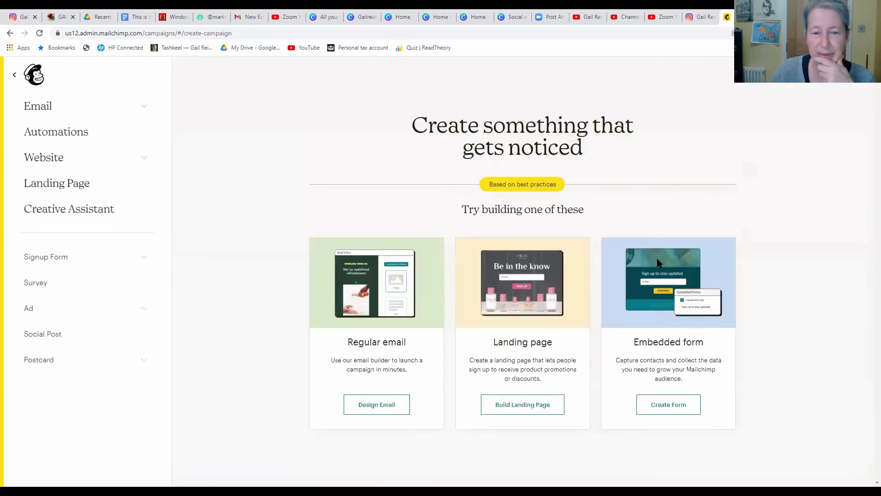
left_click(377, 408)
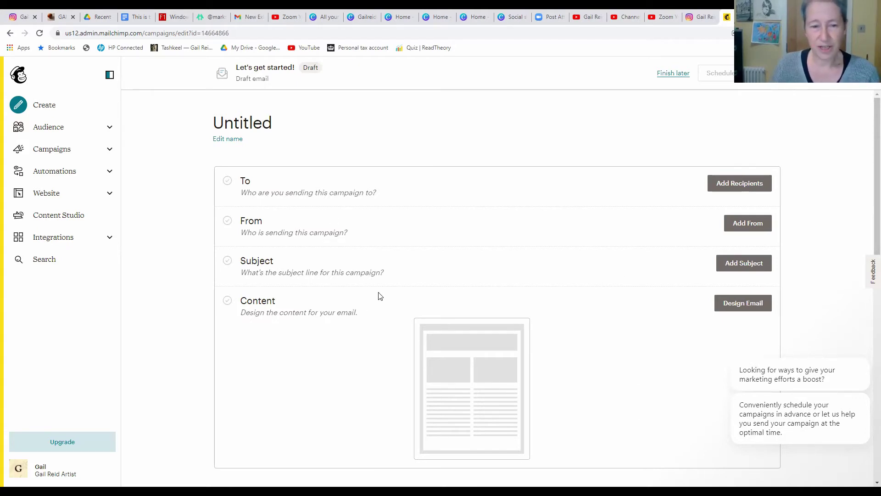
left_click(754, 304)
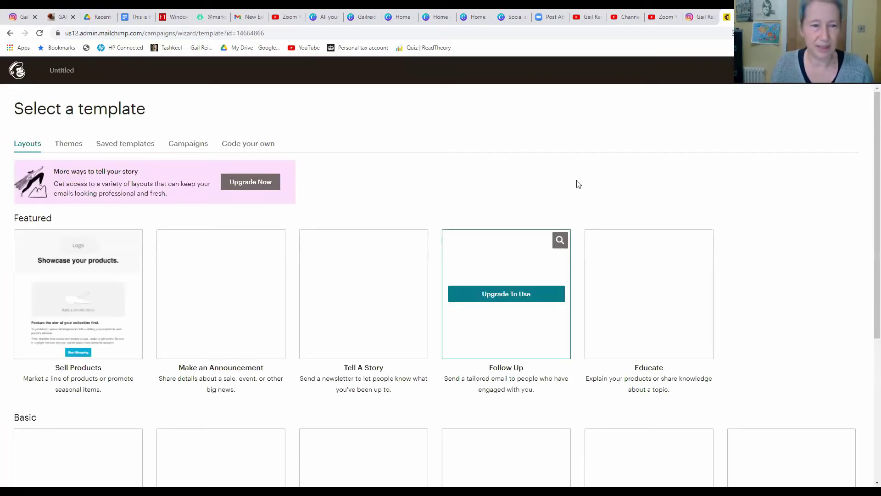
Examine the featured and basic email layouts and the code-your-own template options.
scroll(382, 205, "down", 5)
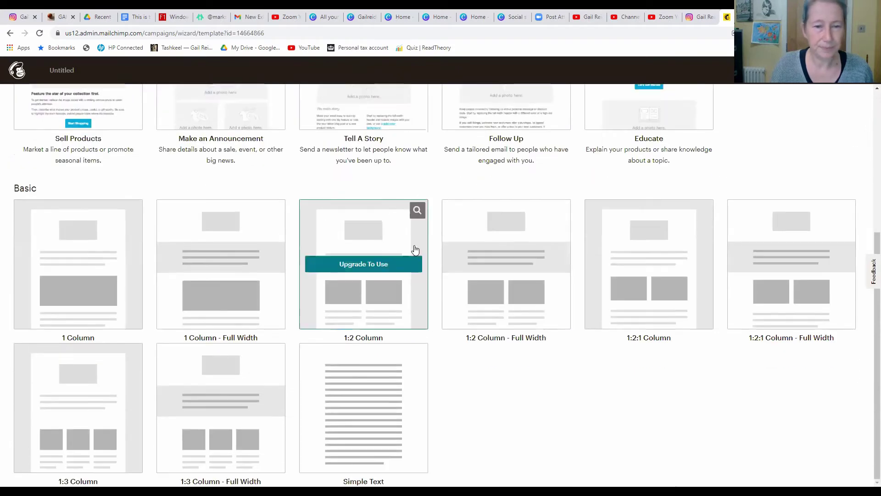
scroll(507, 350, "up", 5)
scroll(506, 350, "down", 5)
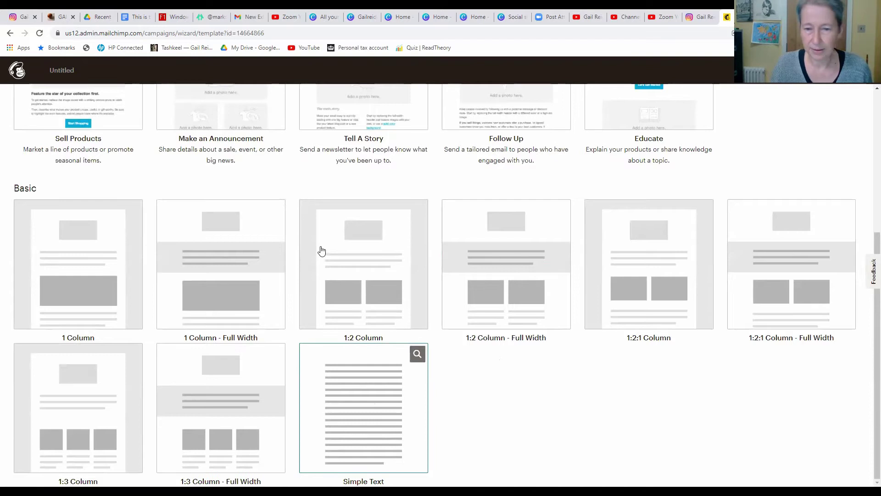
mouse_move(377, 243)
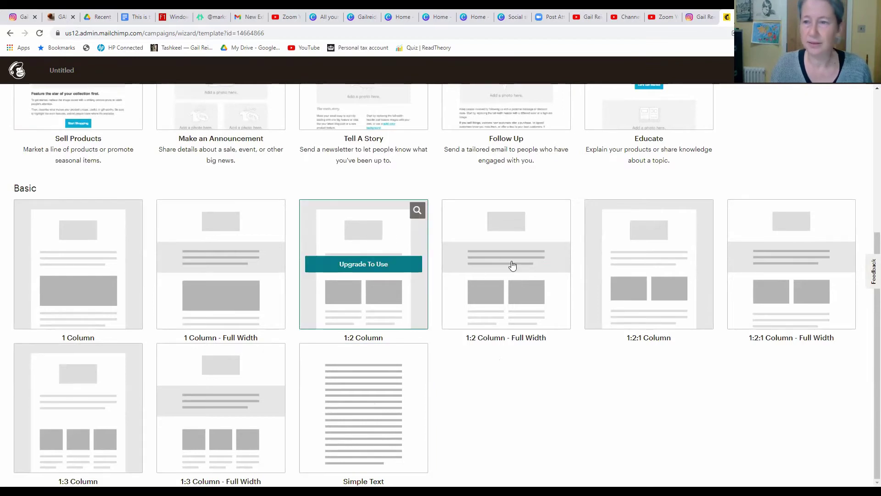
scroll(170, 170, "up", 5)
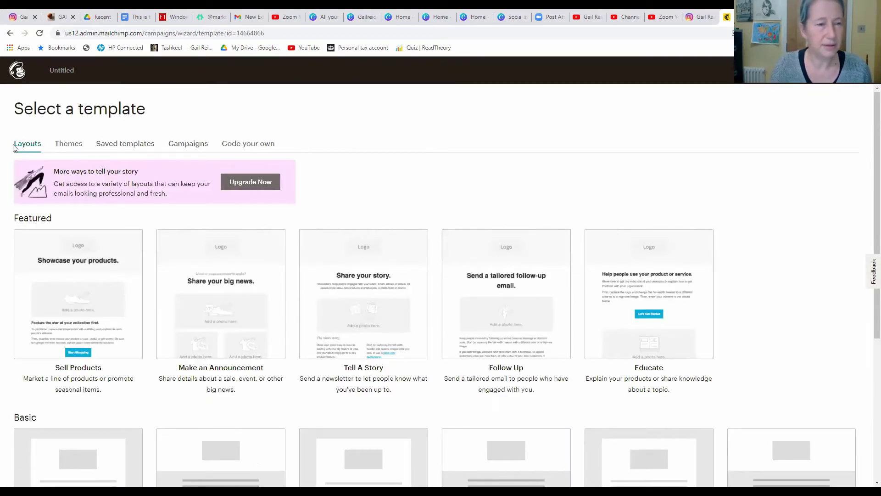
left_click(248, 144)
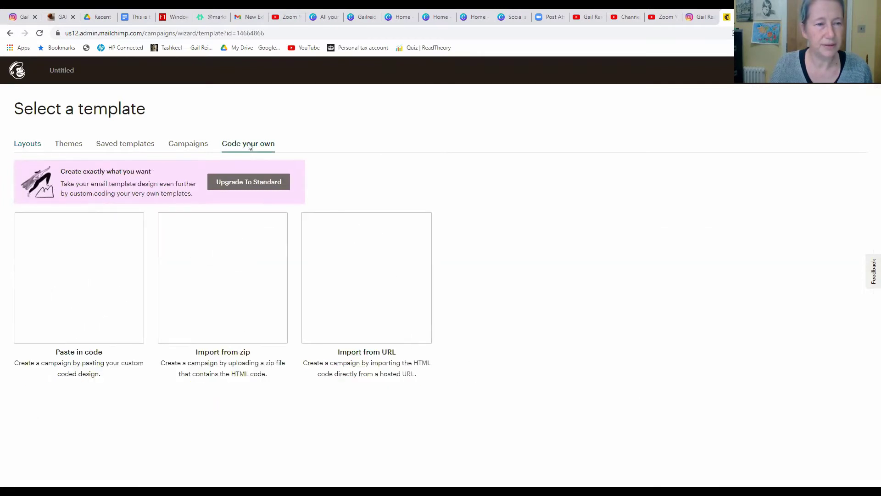
mouse_move(87, 240)
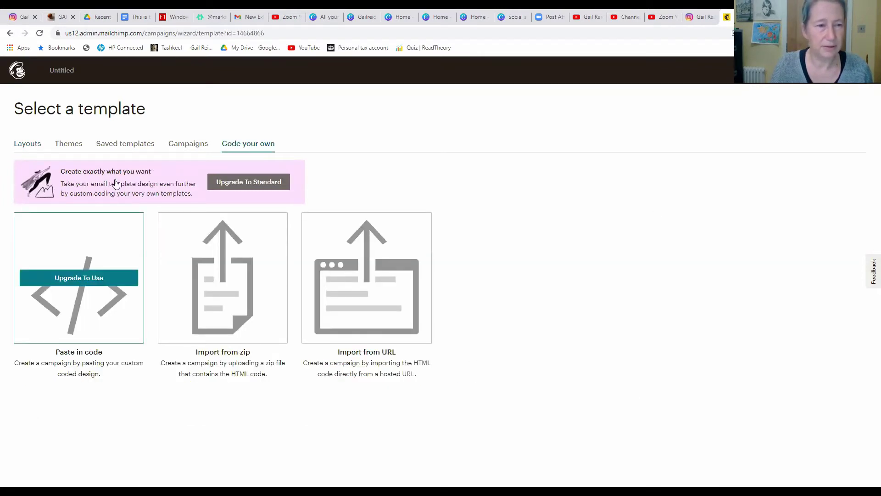
left_click(32, 146)
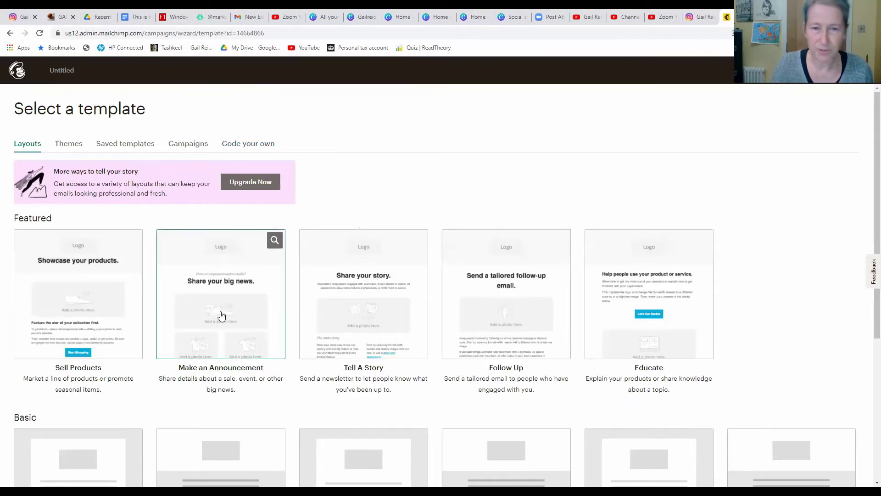
Choose the basic 1 Column layout and add a Button block directly below the body text.
scroll(228, 305, "down", 5)
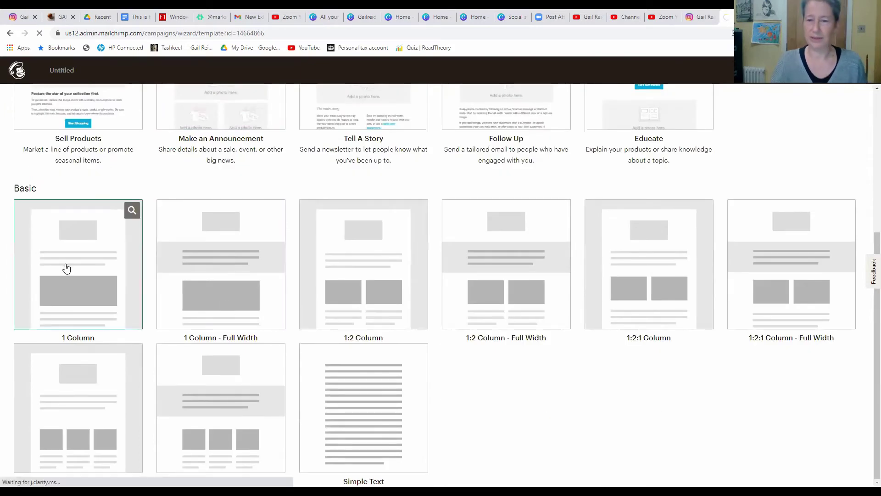
left_click(67, 250)
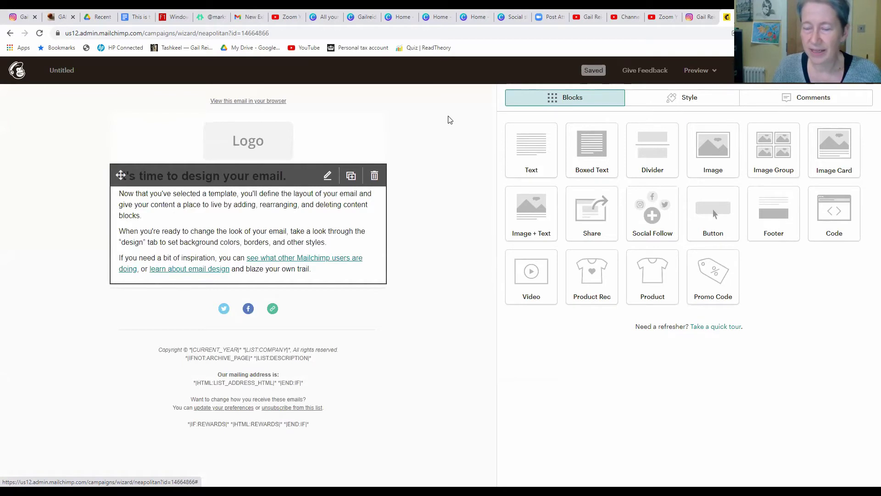
left_click_drag(713, 211, 205, 350)
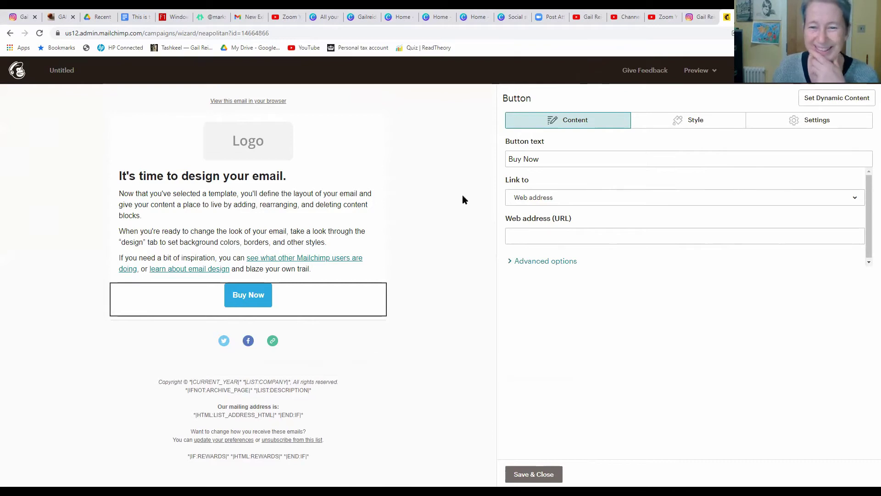
Replace the button's text with "Click to see yoga moves".
left_click(544, 157)
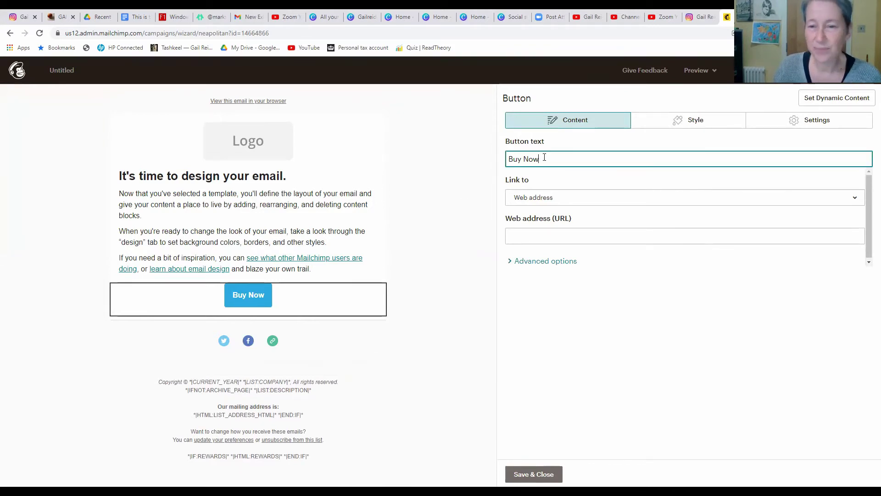
left_click_drag(564, 159, 479, 162)
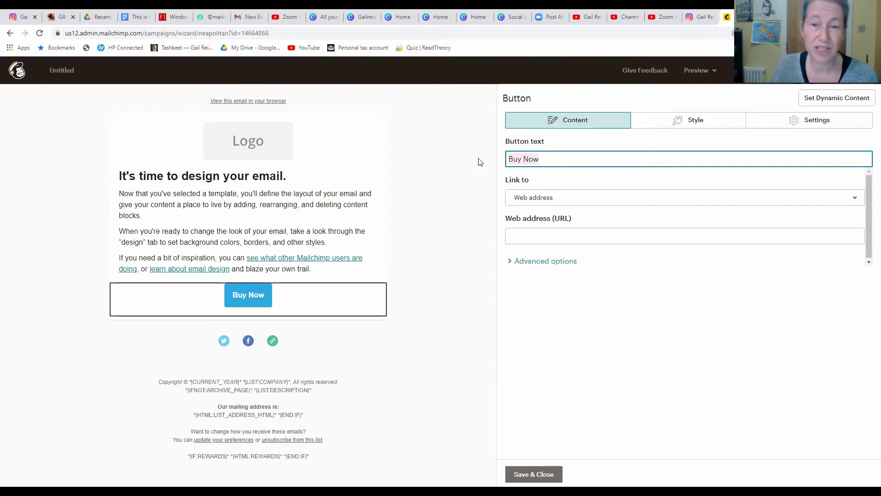
type("Here")
key("BackSpace")
key("BackSpace")
key("BackSpace")
key("BackSpace")
type("Click to ")
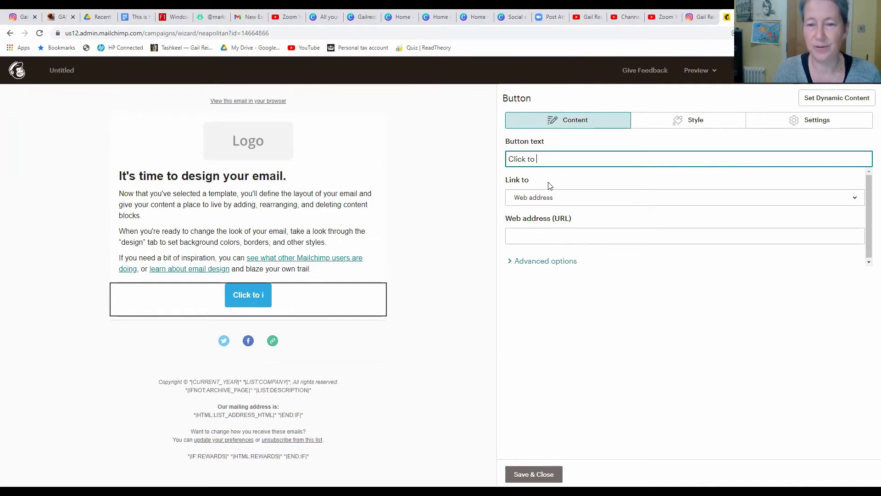
type("see yoga moves")
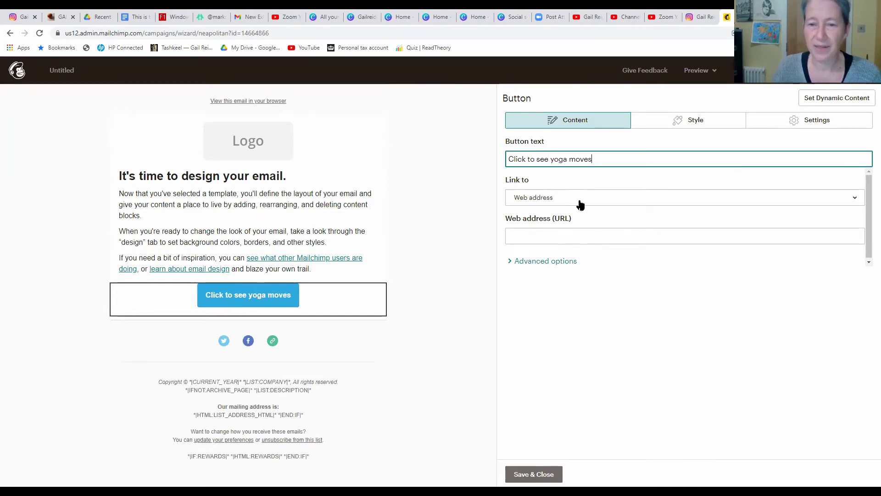
left_click(579, 242)
left_click(553, 199)
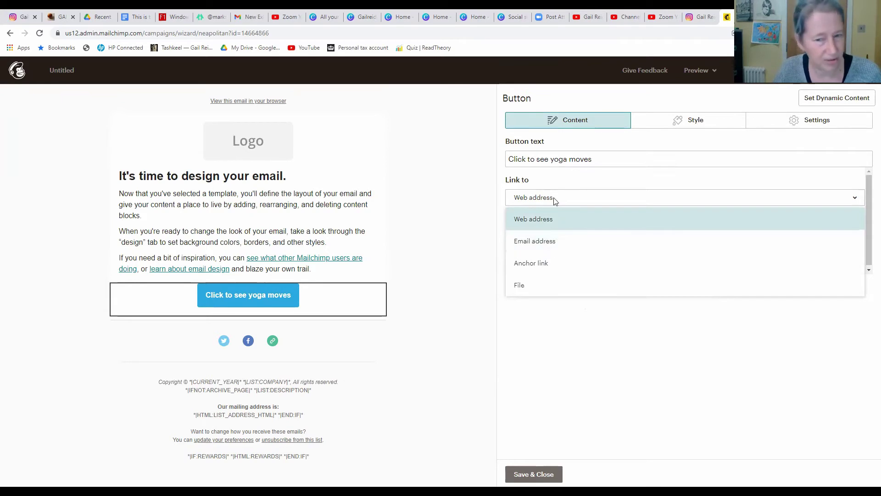
left_click(550, 222)
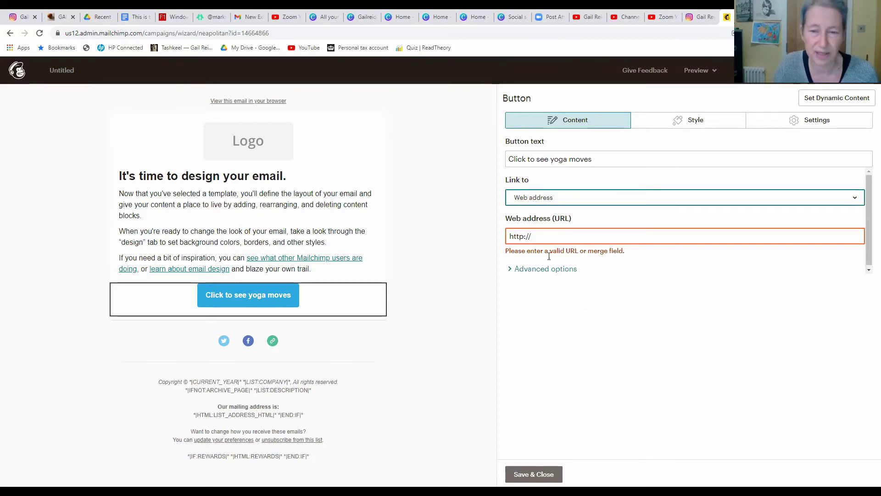
left_click(545, 241)
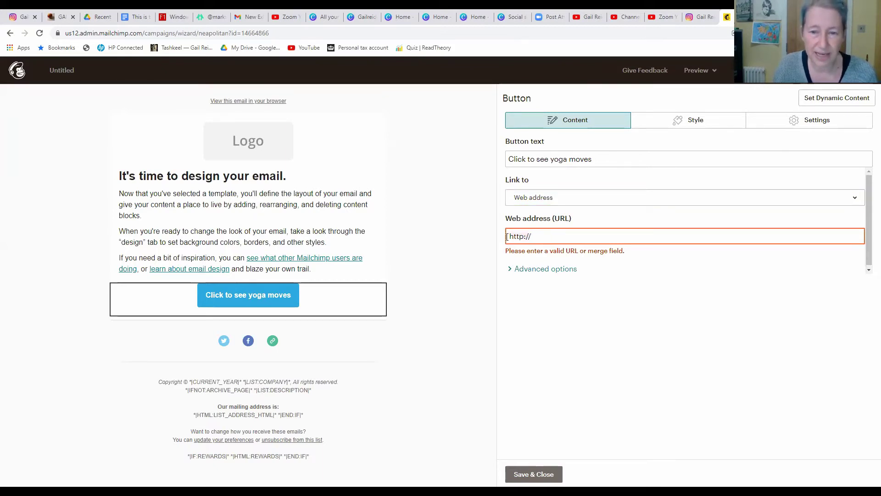
type("https://youtu.be/Pj8Ek5hLKbY")
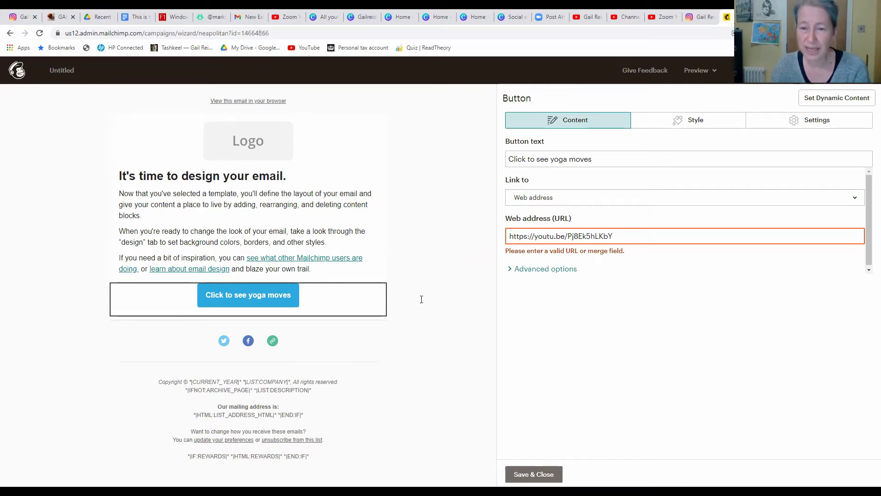
left_click(665, 237)
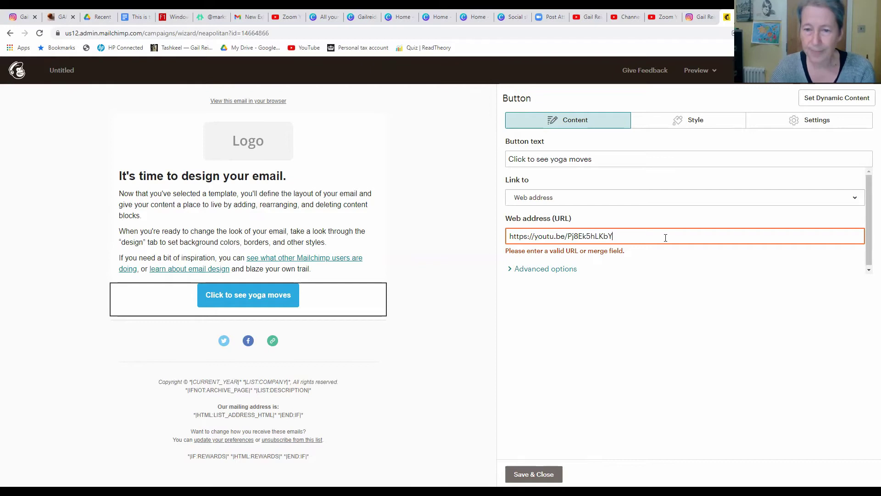
left_click(711, 292)
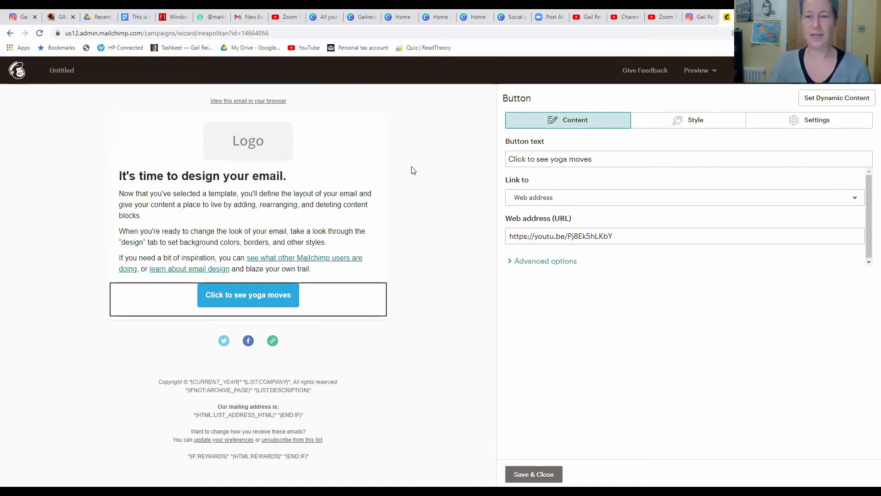
Preview the email, test its button link, close the page it opens and return to the editor.
left_click(697, 72)
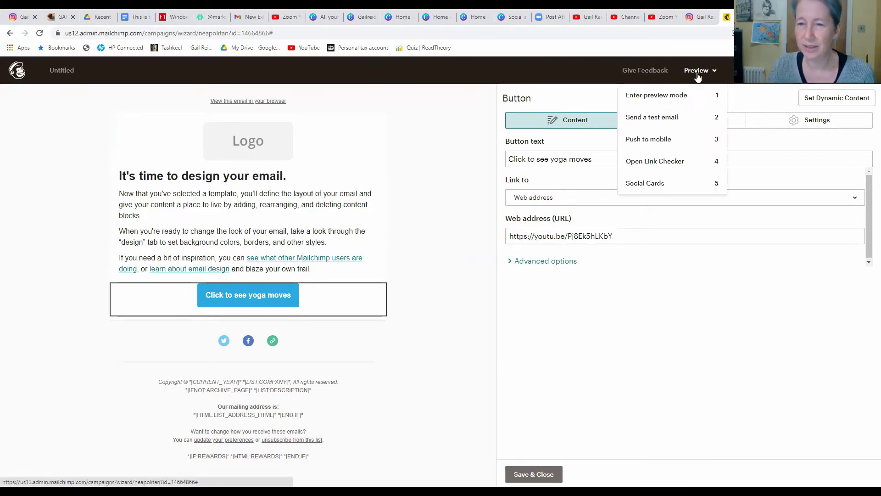
left_click(668, 100)
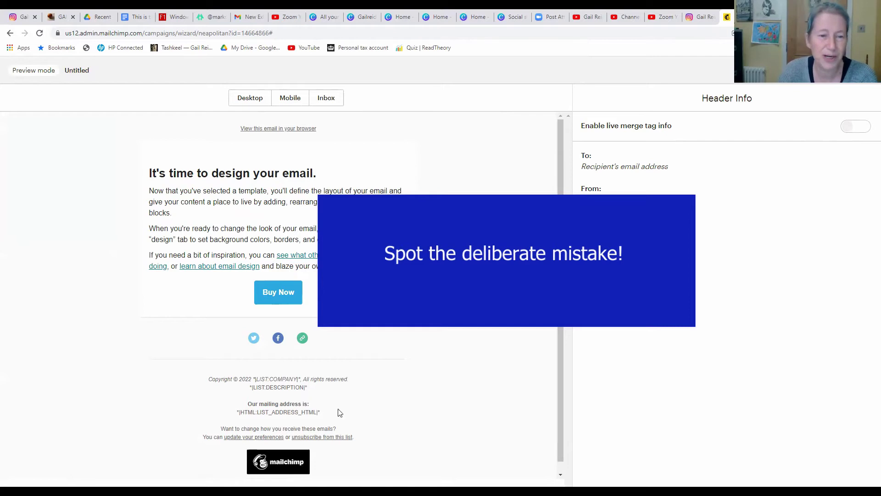
left_click(280, 295)
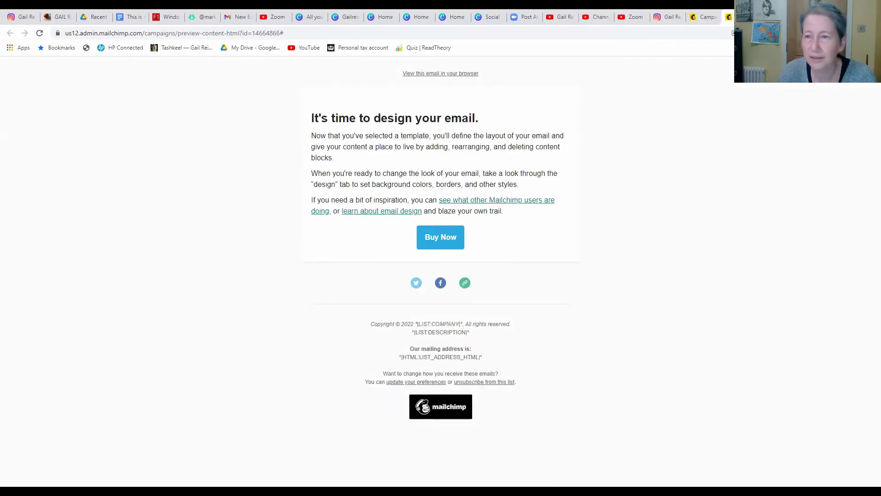
key("ctrl+w")
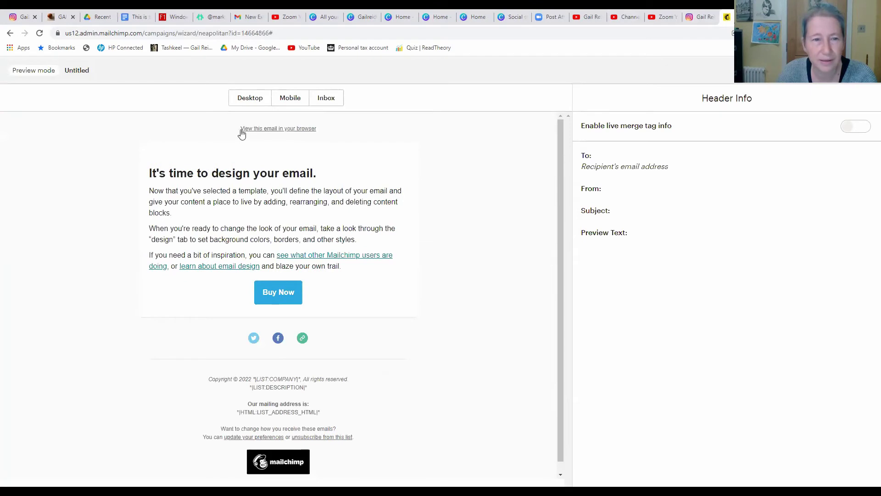
left_click(866, 98)
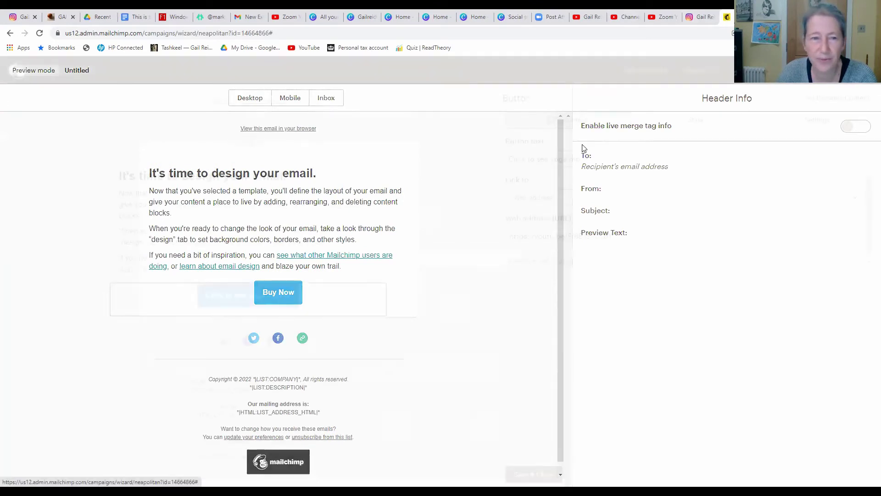
Save the button's settings, preview the email again and test the button link, pausing the YouTube video it opens.
left_click(669, 240)
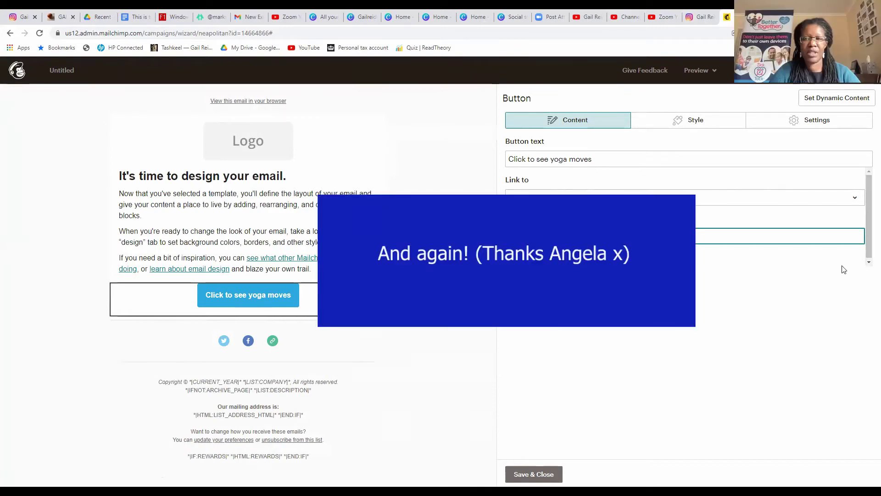
left_click(549, 476)
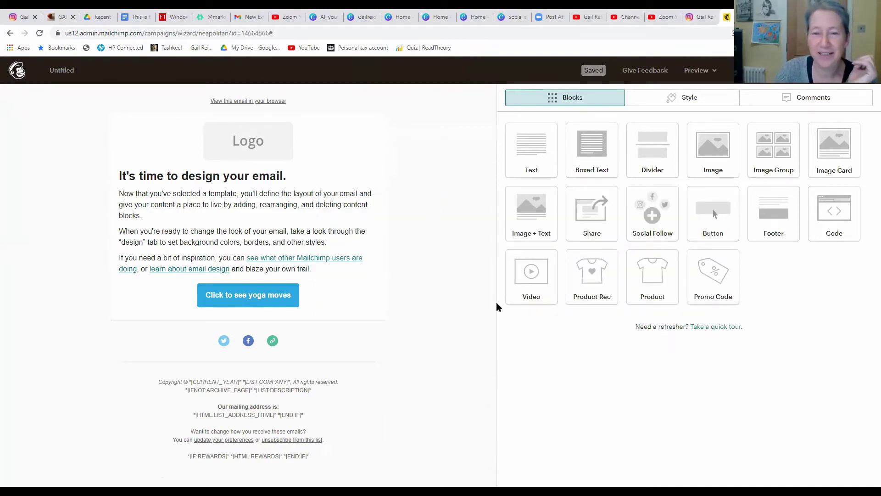
left_click(709, 73)
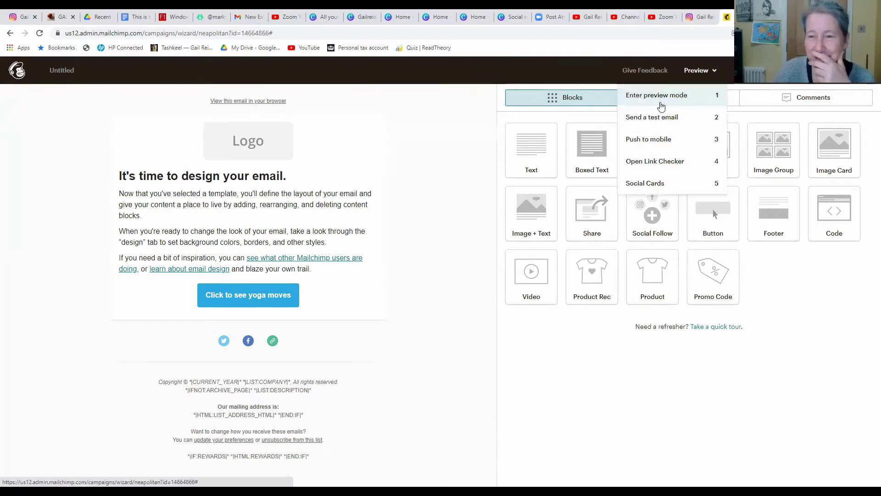
left_click(659, 100)
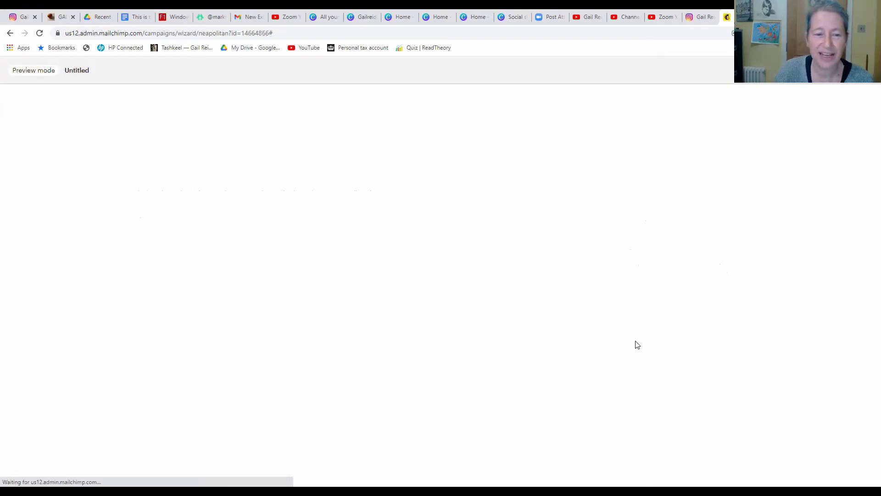
left_click(286, 292)
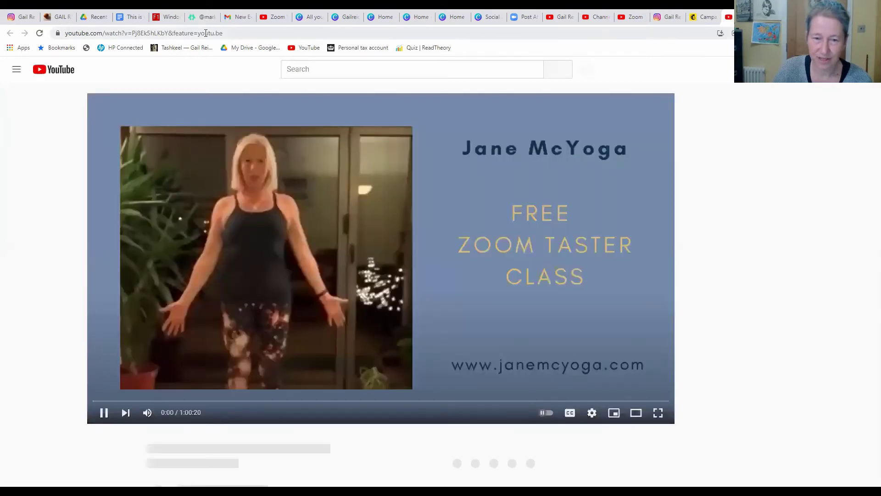
left_click(105, 413)
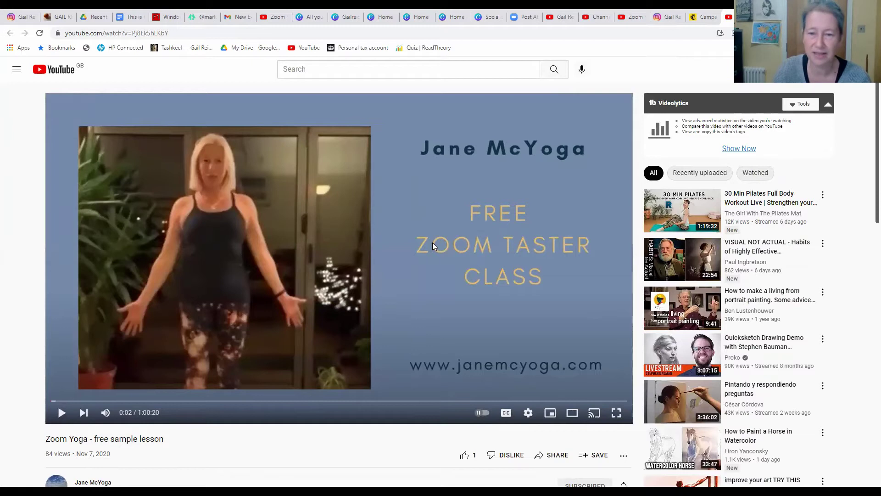
Switch to Instagram in BlueStacks, examine the account list and the current story with its insights, and return to the profile.
mouse_move(646, 368)
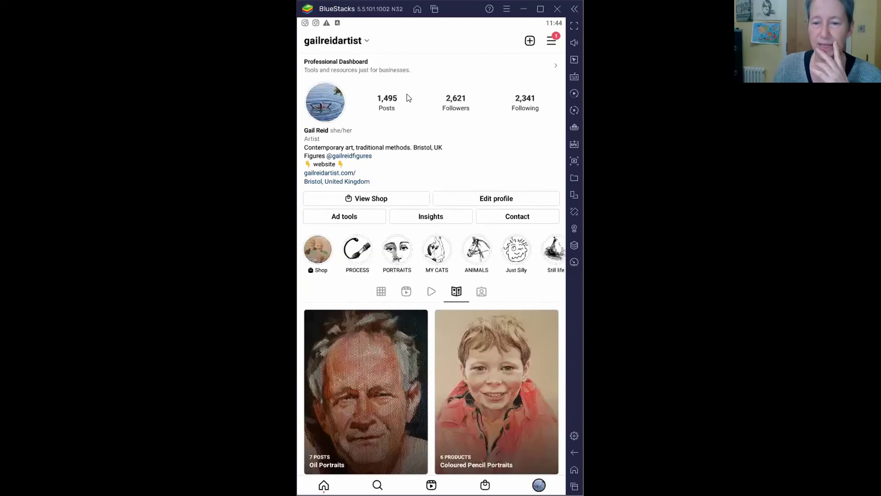
left_click(366, 41)
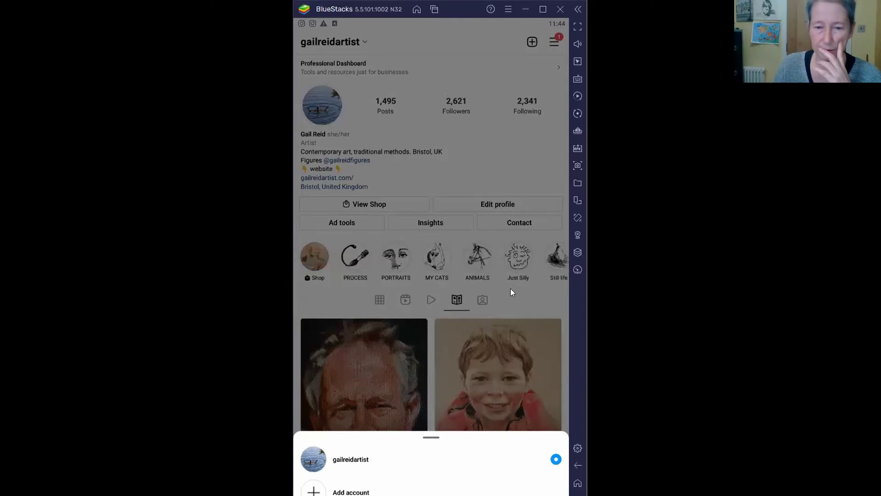
left_click(493, 115)
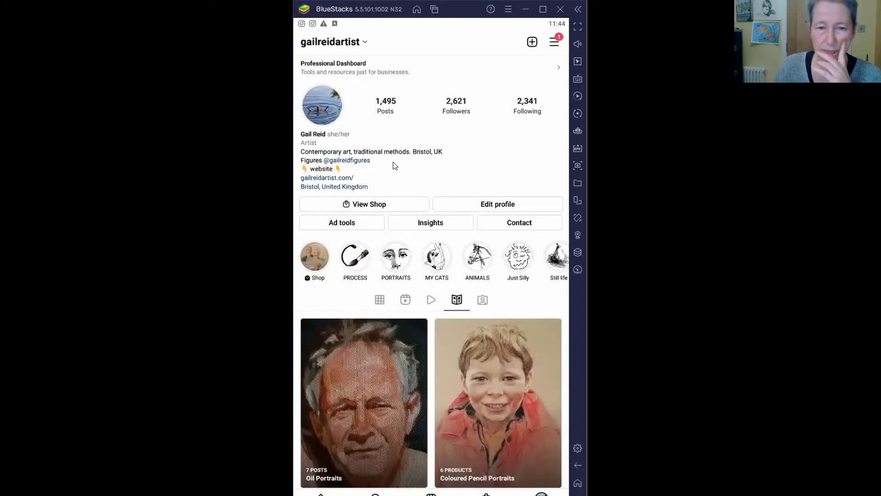
left_click(317, 107)
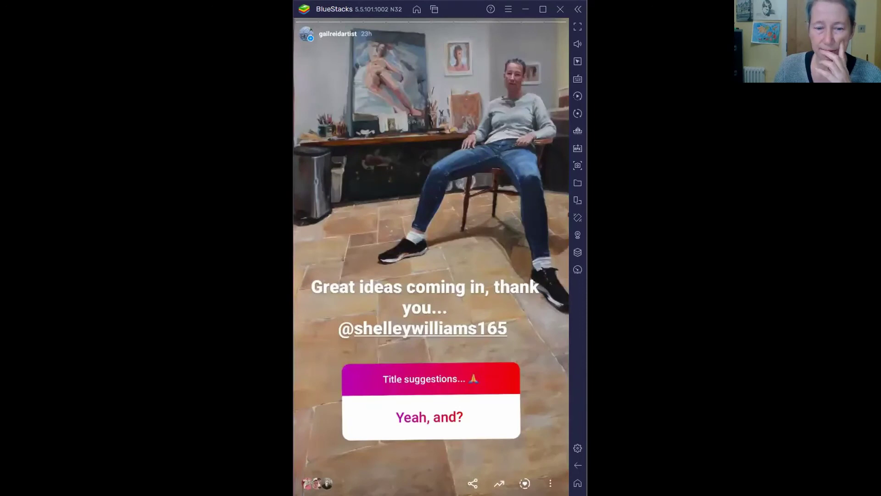
left_click_drag(385, 145, 337, 95)
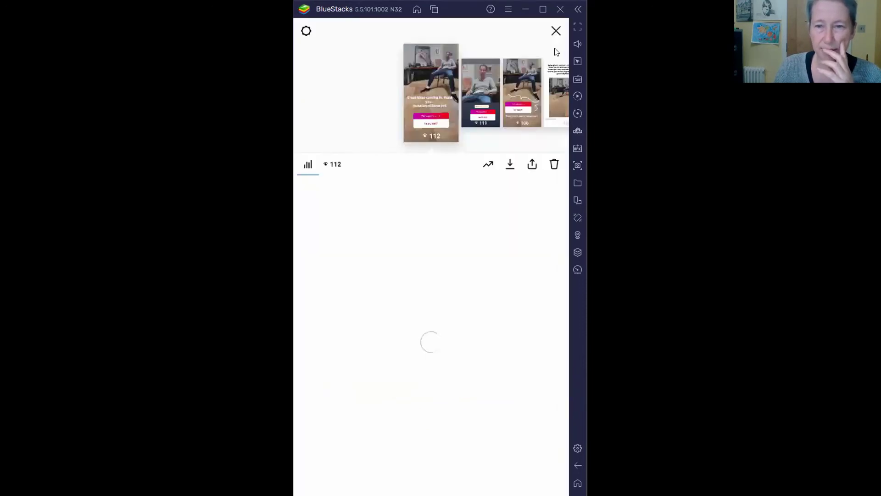
left_click(557, 31)
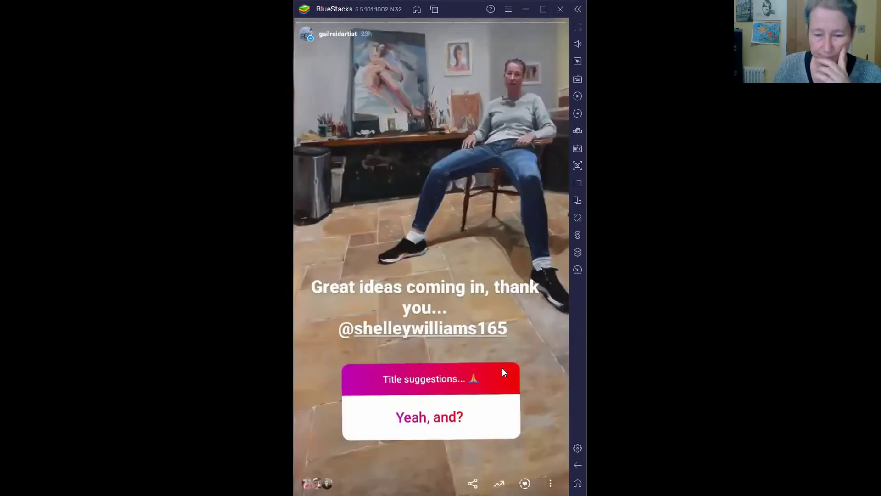
left_click(578, 465)
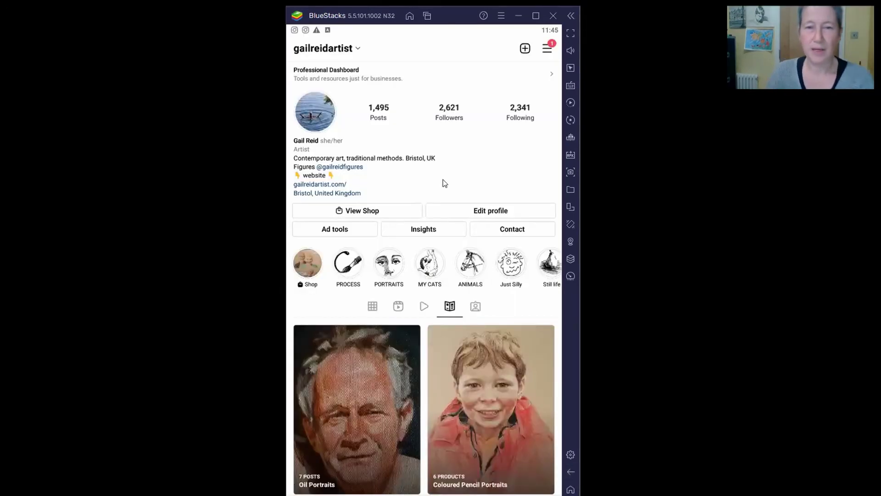
Show the profile's post grid, start a new Instagram post and browse the gallery images.
left_click(369, 307)
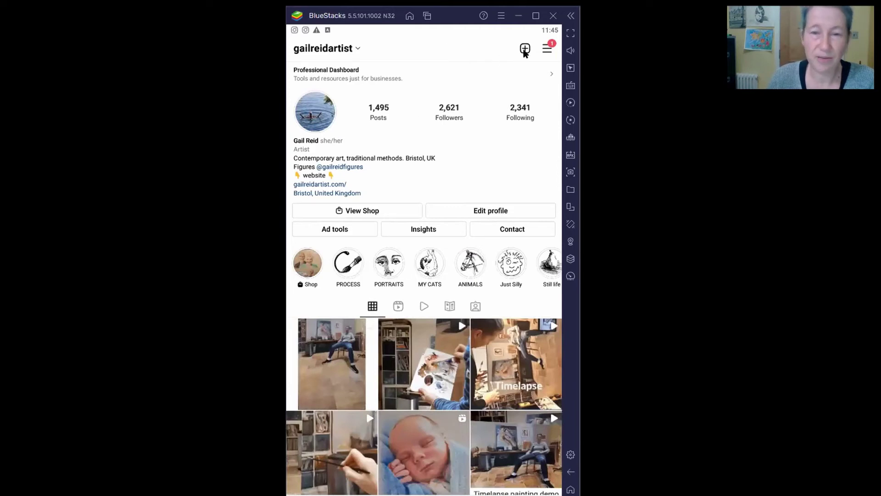
left_click(525, 49)
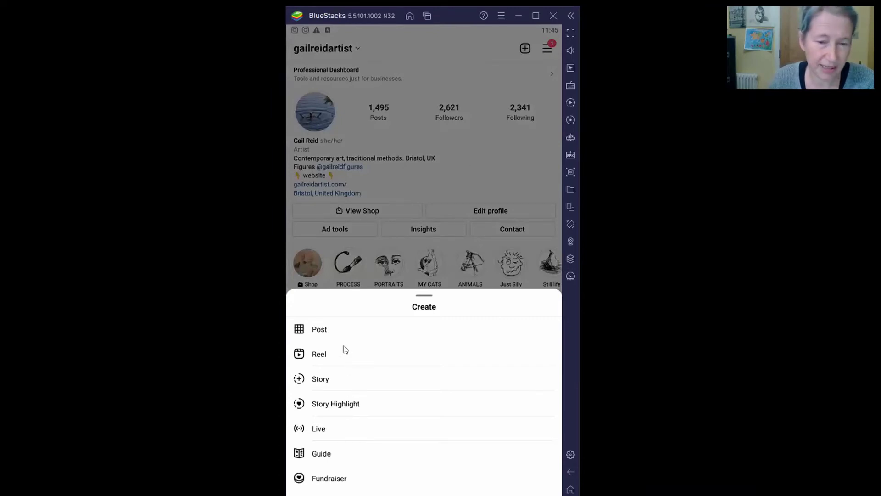
left_click(318, 328)
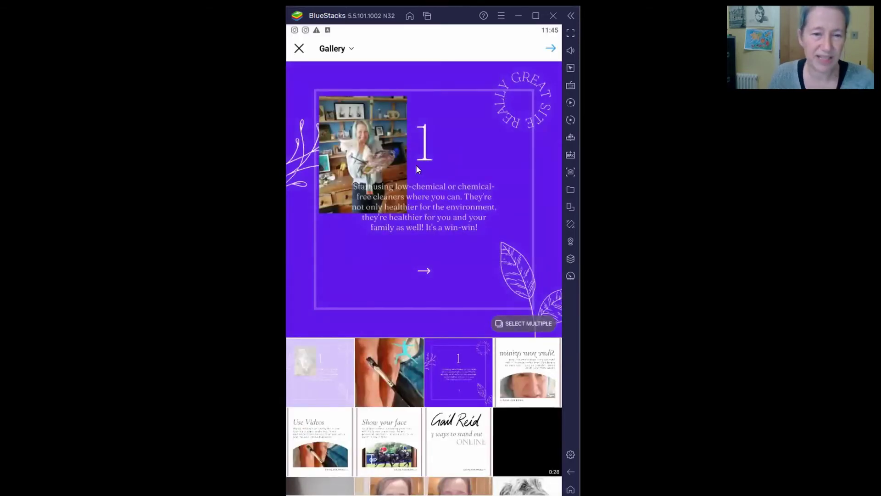
scroll(459, 321, "down", 3)
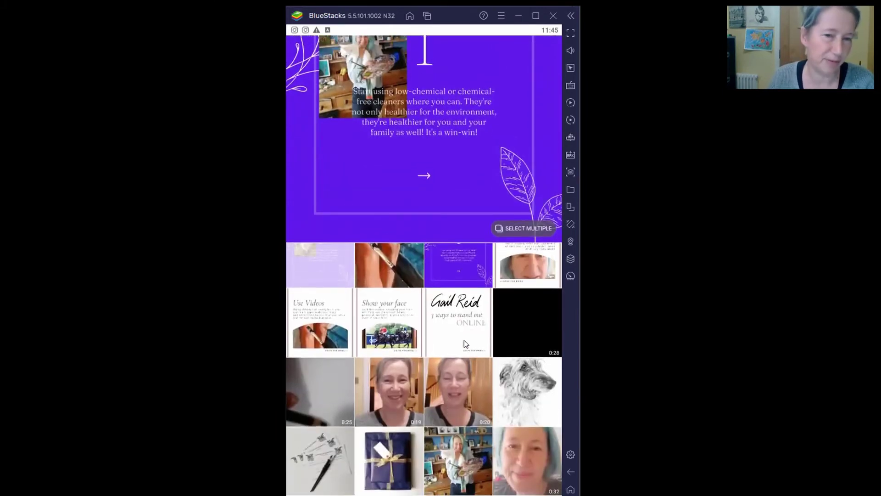
scroll(462, 340, "up", 3)
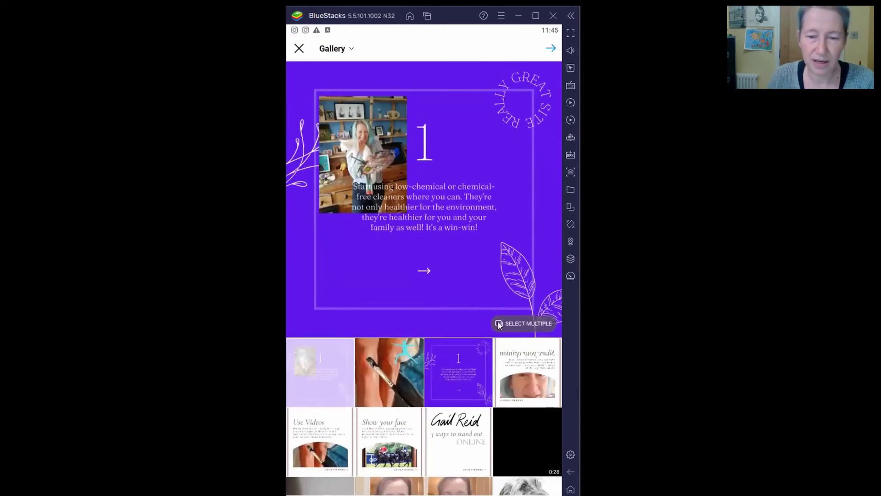
Select multiple images for the post, keeping the purple slide with the photo and the paintbrush picture, and continue to editing.
left_click(499, 325)
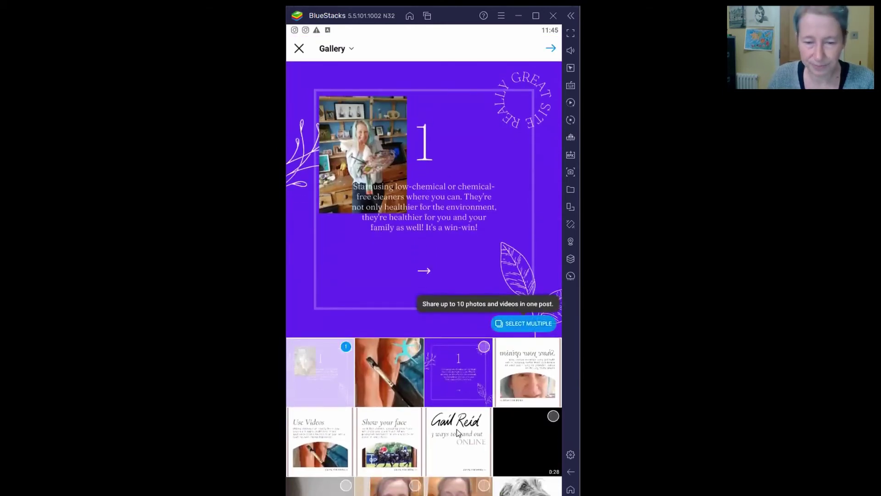
left_click(459, 370)
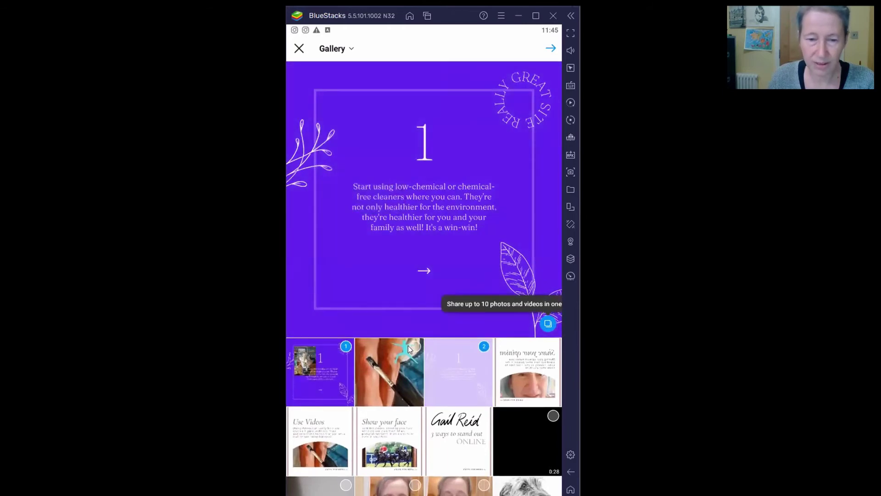
left_click(410, 348)
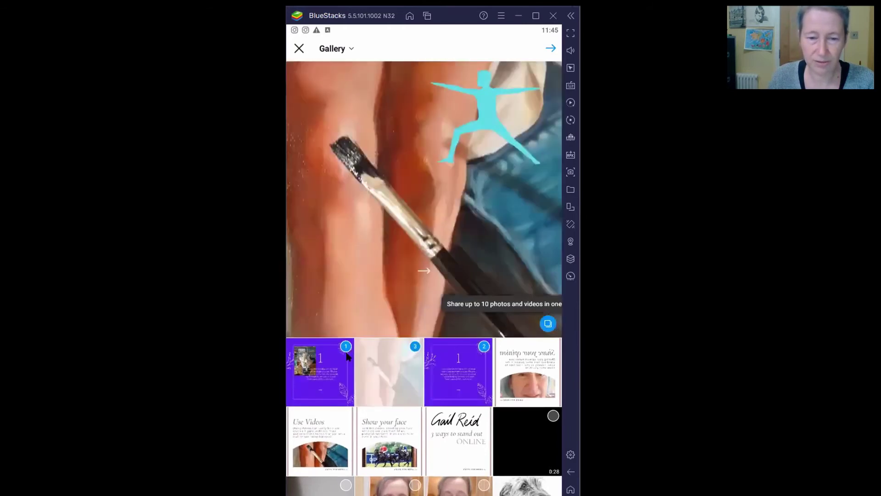
left_click(484, 347)
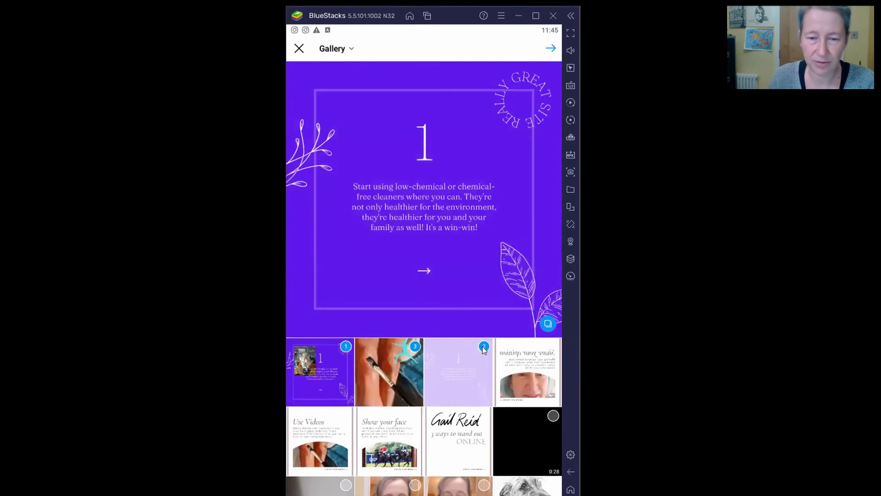
left_click(483, 348)
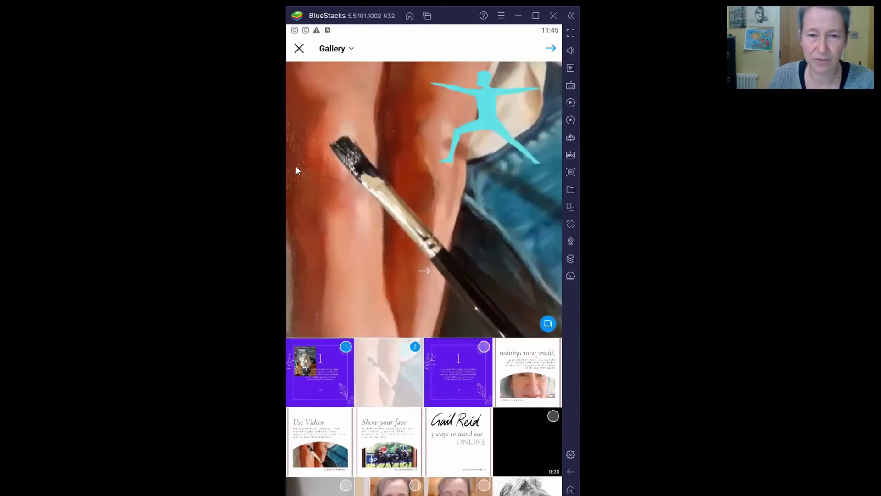
left_click(330, 376)
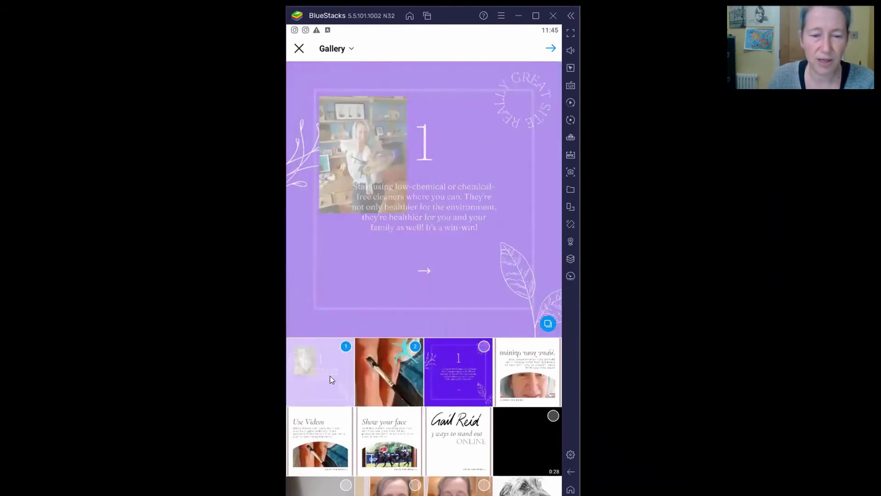
left_click(384, 365)
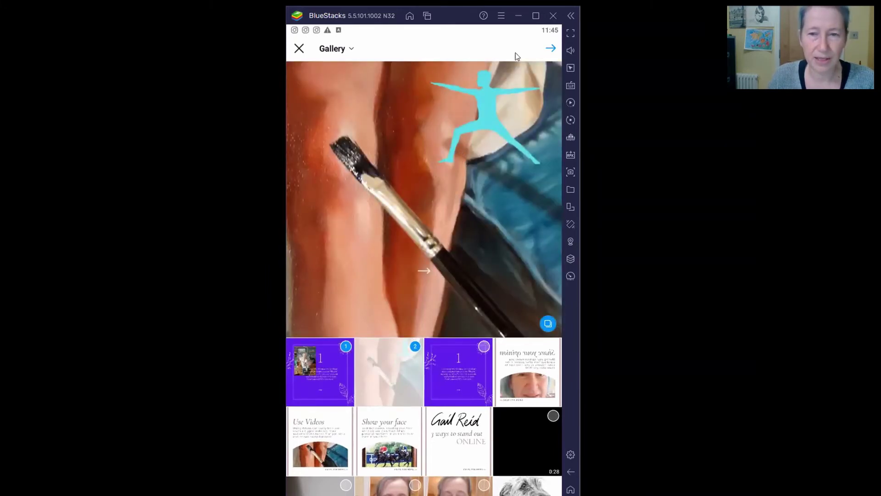
left_click(551, 48)
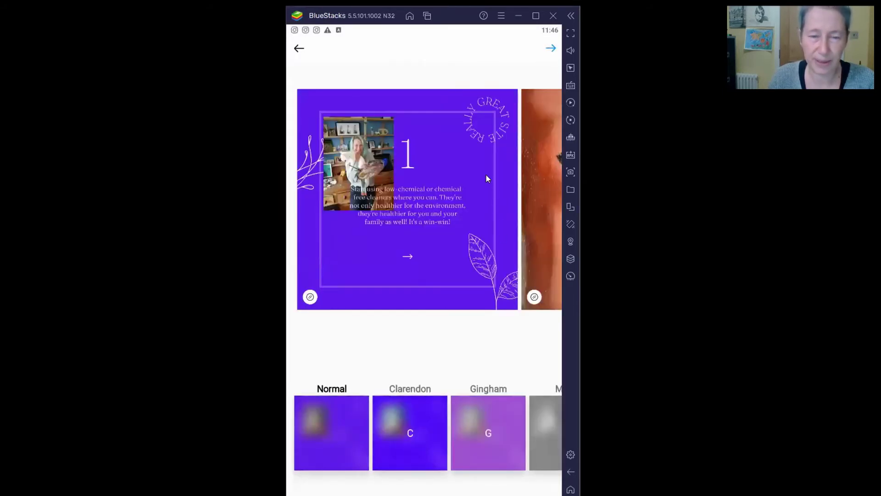
Try the Gingham, Moon and Lark filters on both images, and restore the Normal filter.
left_click_drag(489, 216, 301, 213)
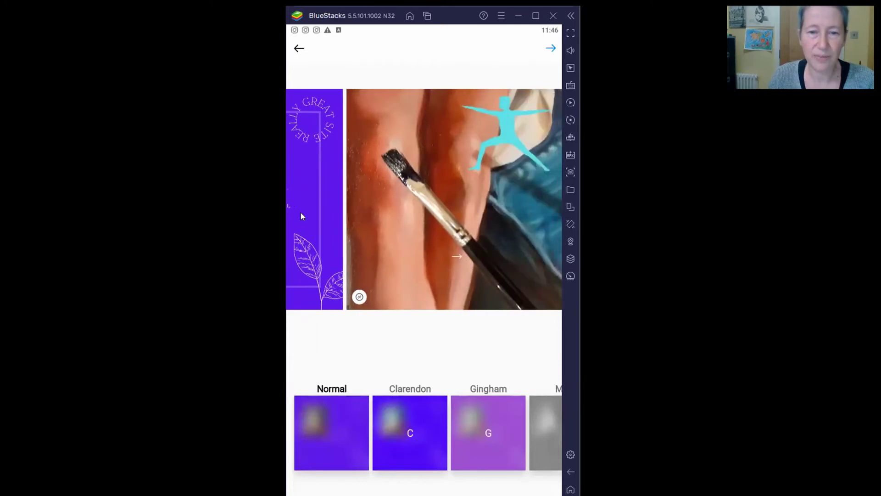
left_click_drag(403, 214, 475, 218)
left_click(433, 398)
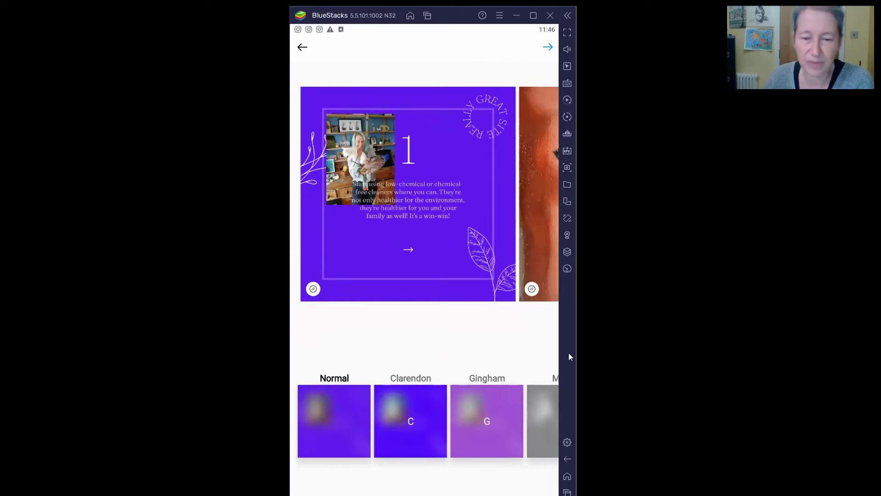
left_click(507, 420)
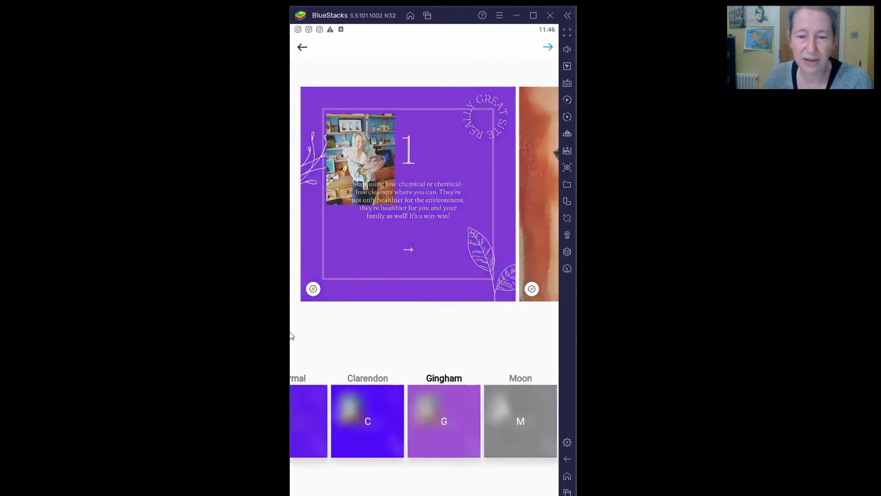
left_click(522, 409)
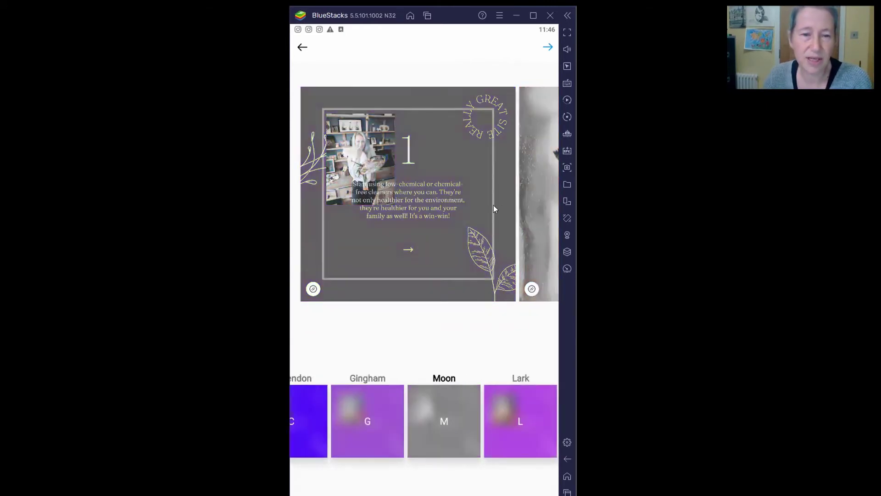
left_click_drag(494, 206, 459, 206)
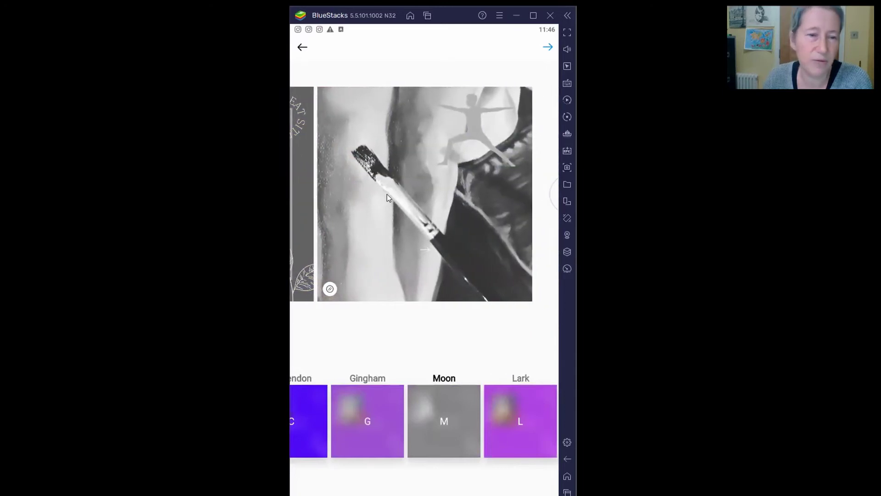
left_click_drag(351, 203, 420, 151)
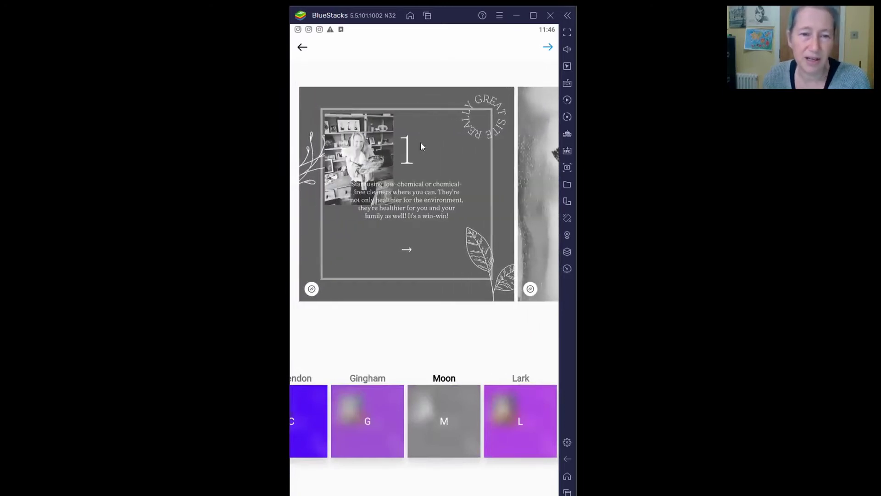
left_click(511, 401)
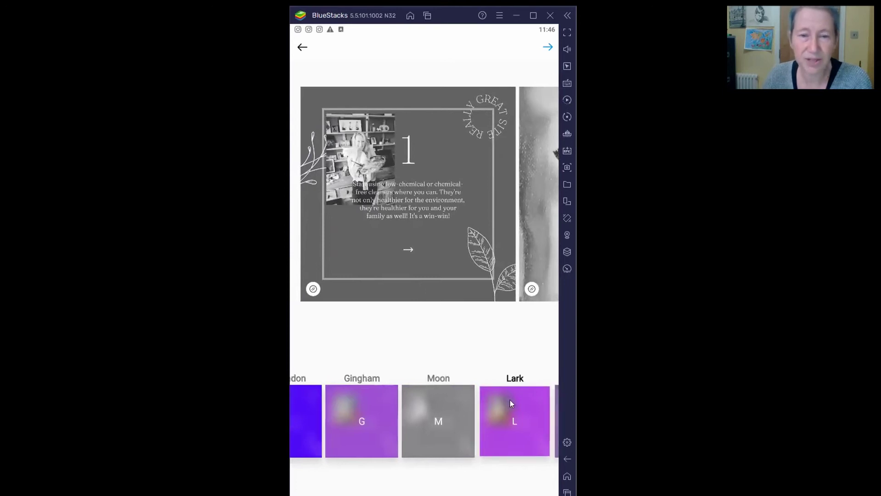
left_click_drag(477, 213, 319, 202)
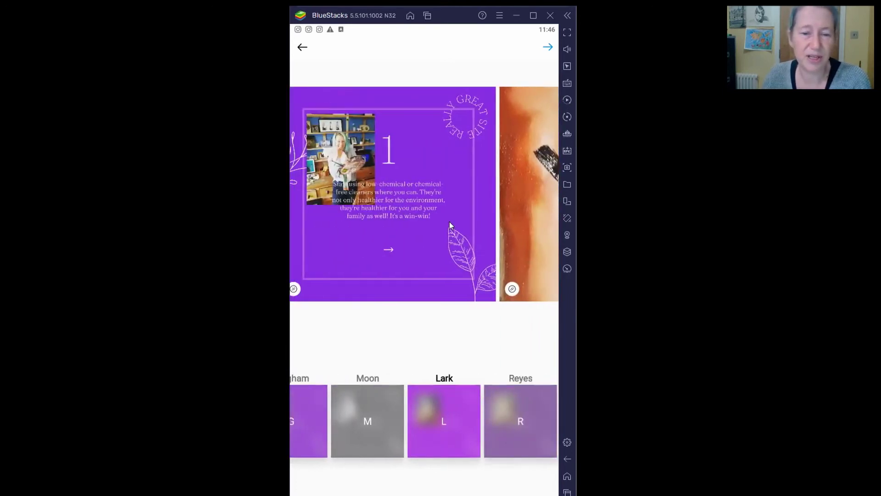
left_click(291, 434)
left_click(340, 426)
left_click(338, 426)
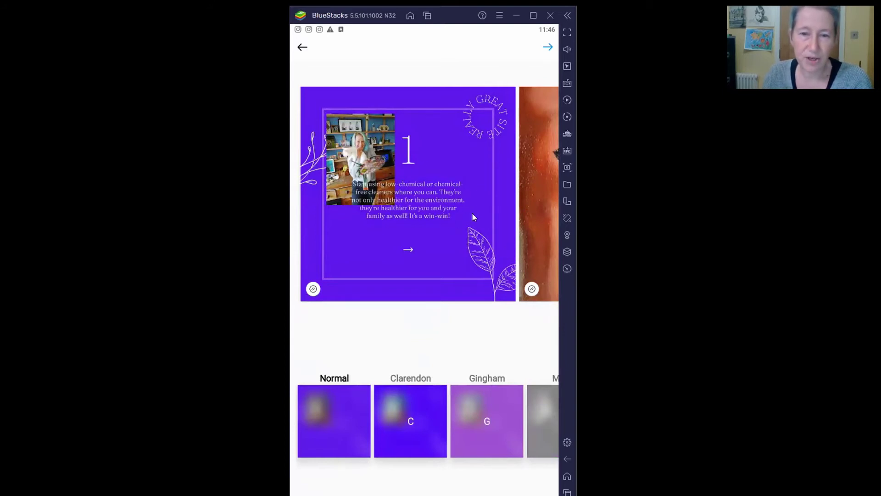
Try reordering the two images so that the paintbrush picture comes before the purple slide.
mouse_move(442, 211)
left_mouse_down()
mouse_move(544, 213)
mouse_move(535, 122)
mouse_move(391, 122)
left_mouse_up()
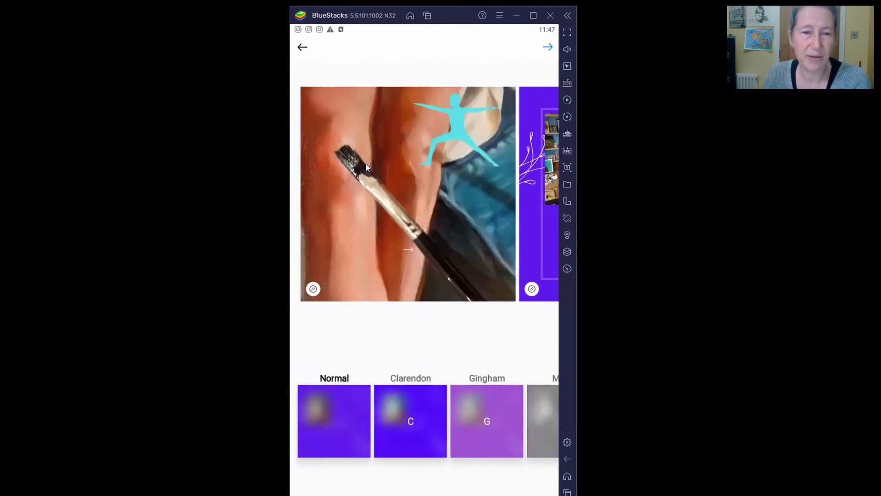
left_click_drag(401, 179, 545, 214)
left_click_drag(436, 183, 409, 191)
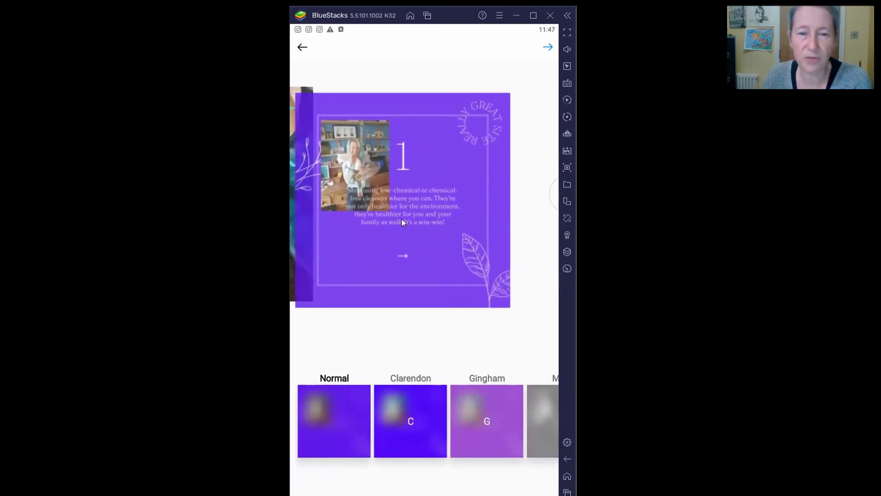
mouse_move(447, 142)
left_mouse_down()
mouse_move(551, 153)
mouse_move(304, 175)
left_mouse_up()
left_click_drag(544, 233, 396, 222)
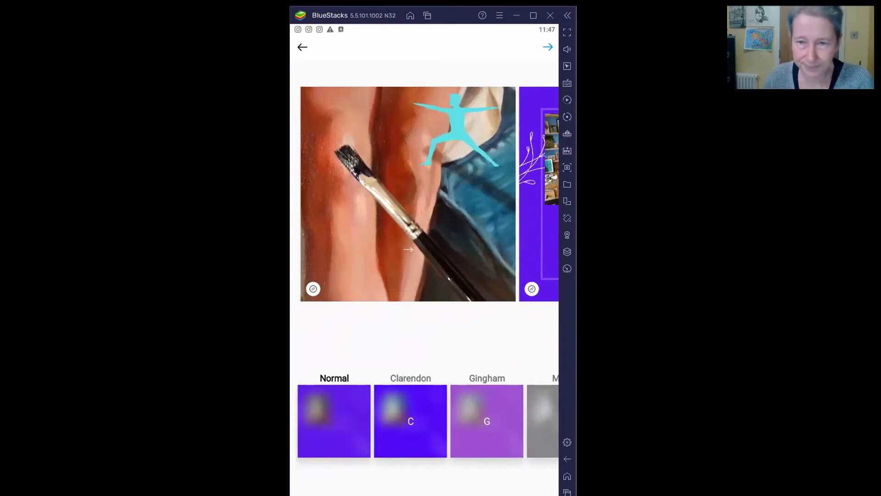
Add the "Show your face" image from the gallery to the post as the third slide.
left_click_drag(459, 197, 316, 197)
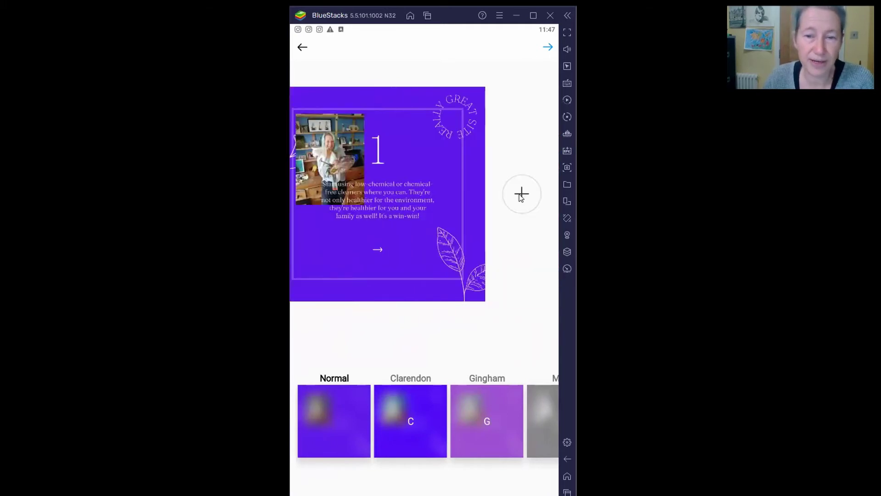
left_click(519, 194)
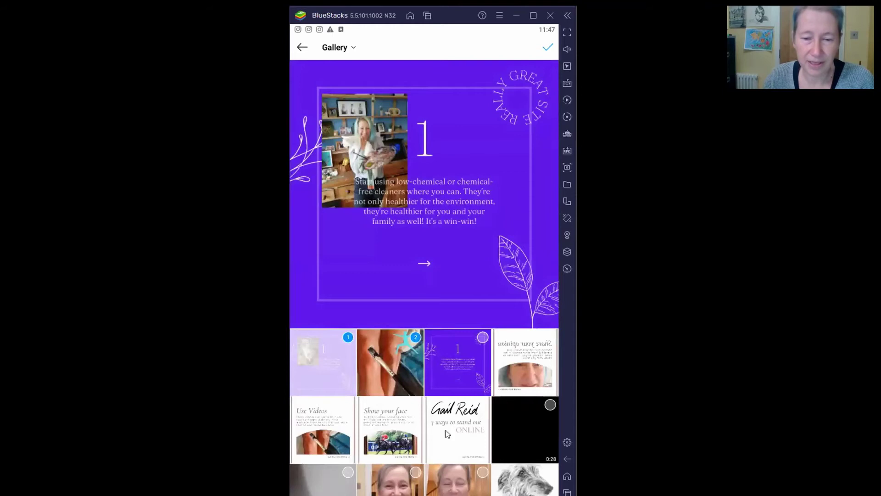
left_click(382, 424)
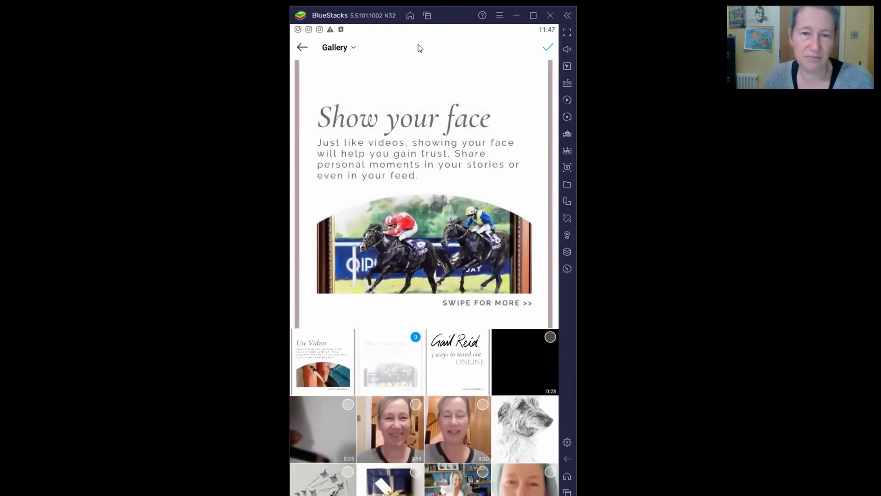
left_click(548, 49)
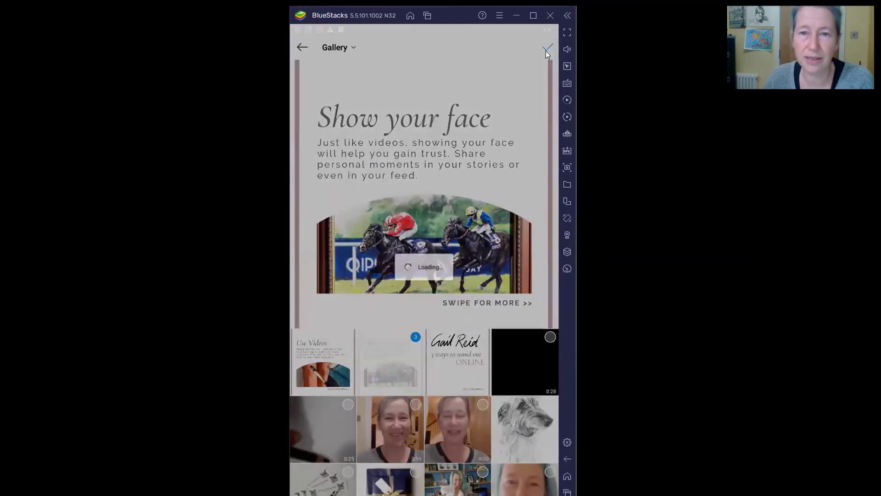
Review the order of the three slides and move the "Show your face" slide up to the bin.
left_click_drag(383, 224, 287, 241)
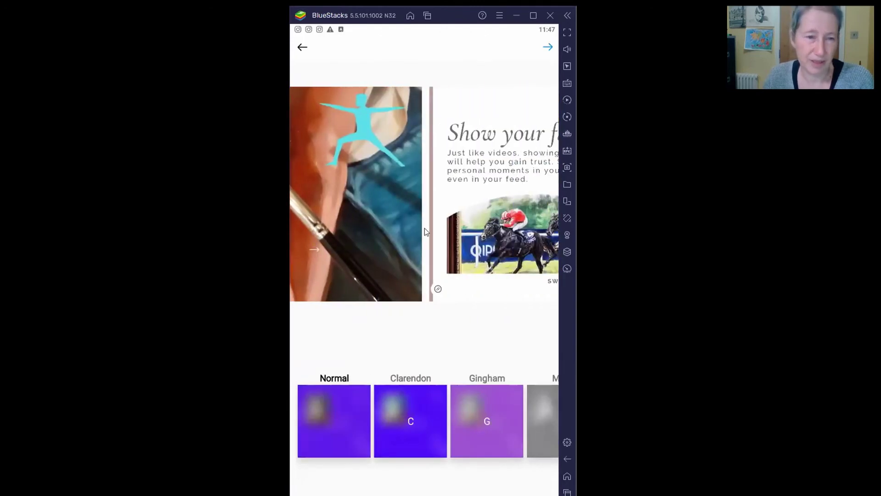
mouse_move(425, 227)
left_mouse_down()
mouse_move(401, 184)
mouse_move(478, 188)
mouse_move(393, 186)
mouse_move(551, 190)
left_mouse_up()
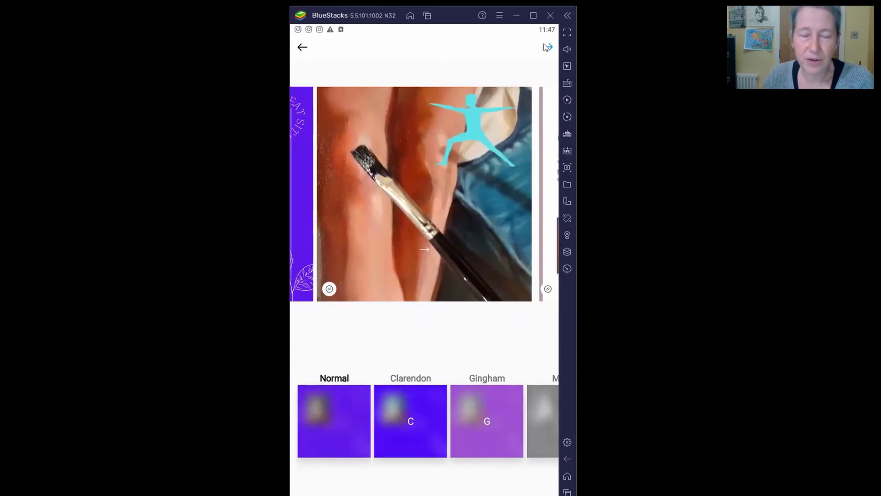
mouse_move(453, 172)
left_mouse_down()
mouse_move(407, 172)
mouse_move(412, 68)
mouse_move(426, 37)
mouse_move(423, 85)
left_mouse_up()
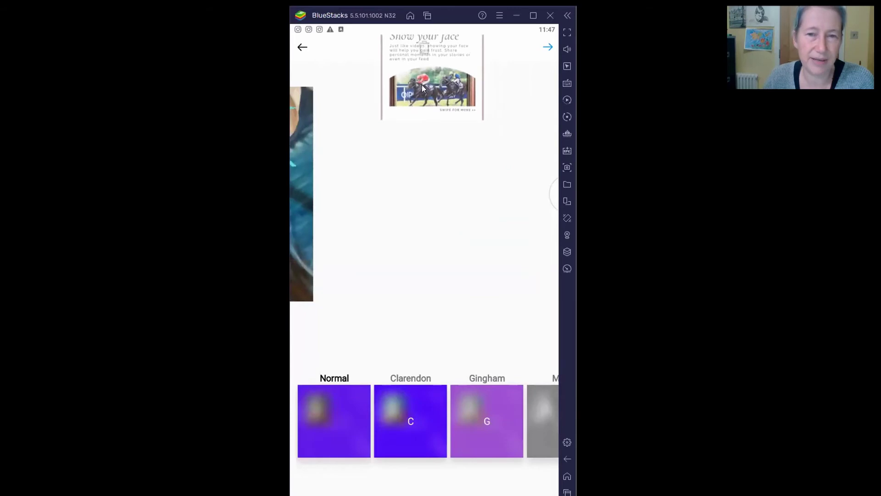
Continue to the post details and enter the caption "Here's the caption".
left_click(546, 47)
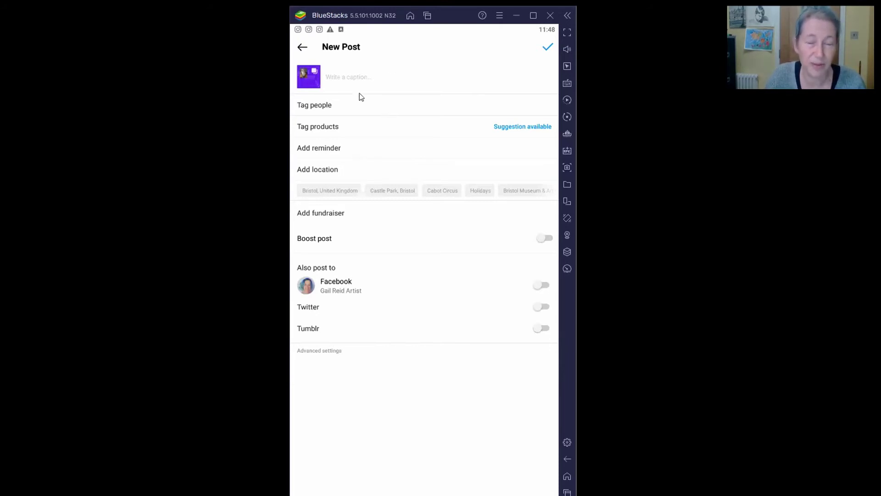
left_click(349, 81)
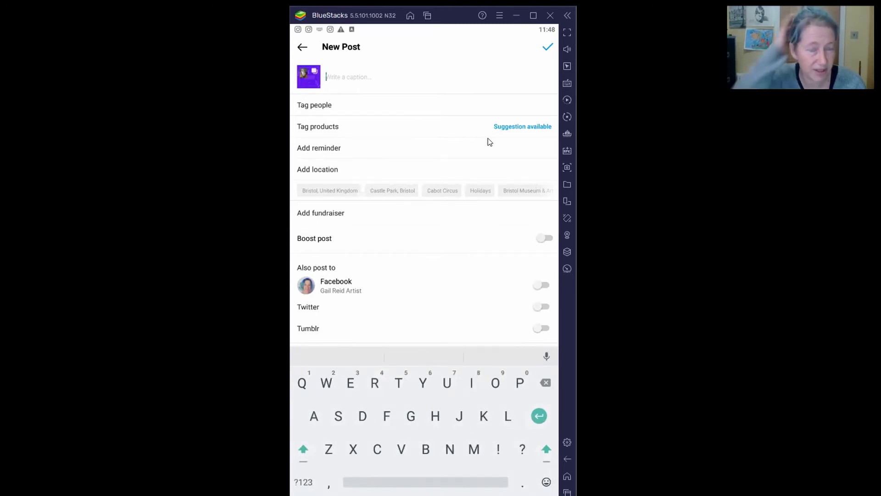
type("H")
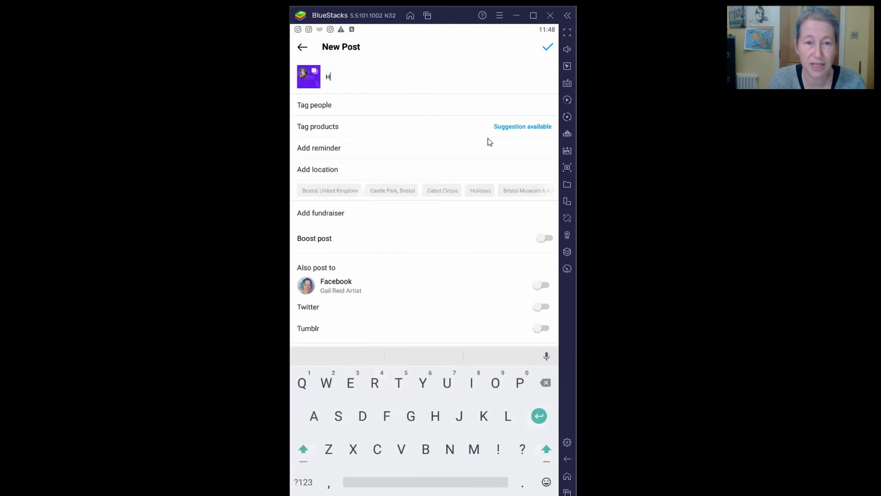
type("ere's the caption")
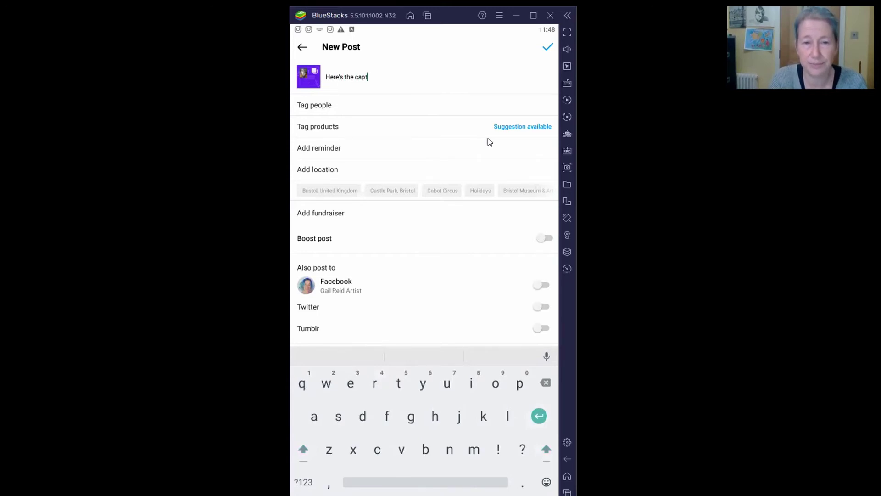
left_click(384, 106)
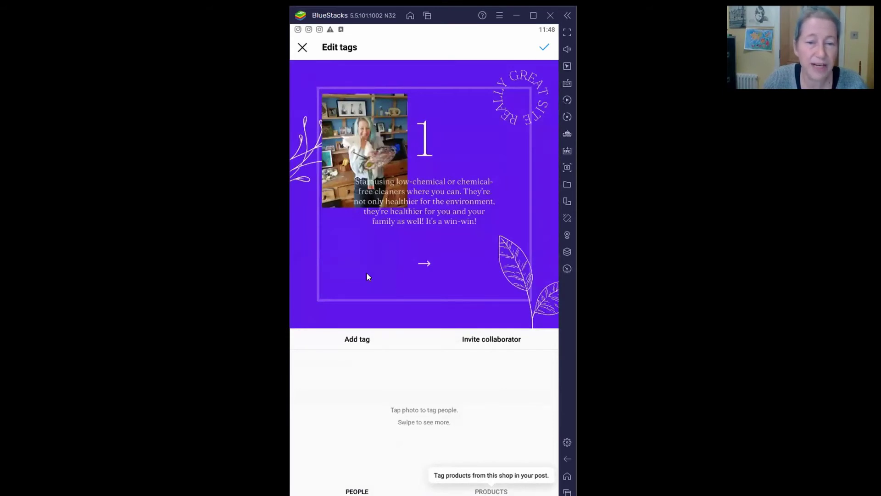
left_click(367, 277)
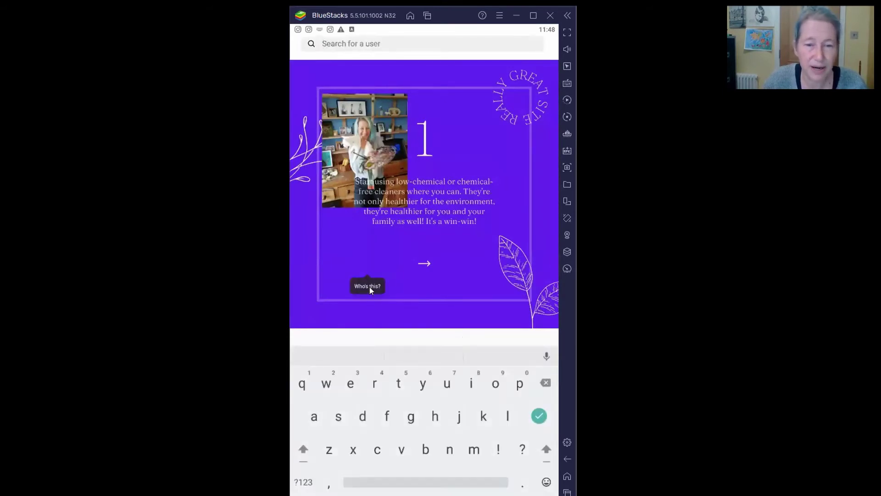
left_click(370, 287)
left_click(372, 289)
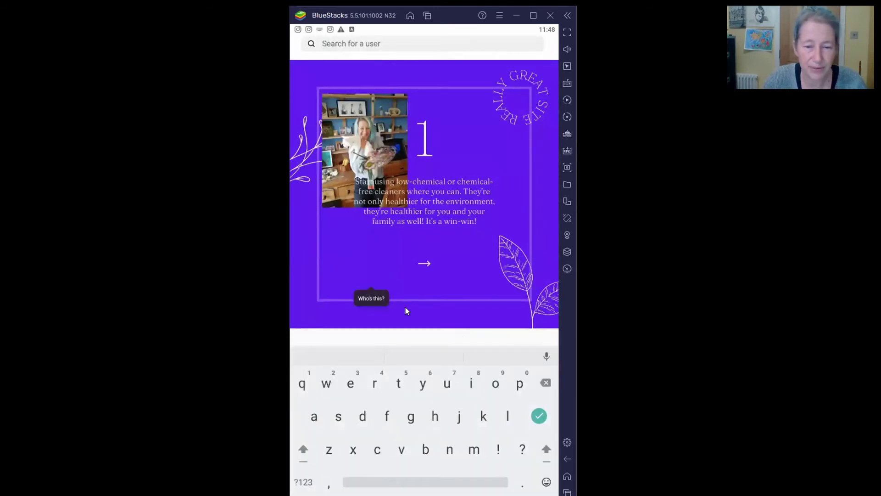
type("soggy")
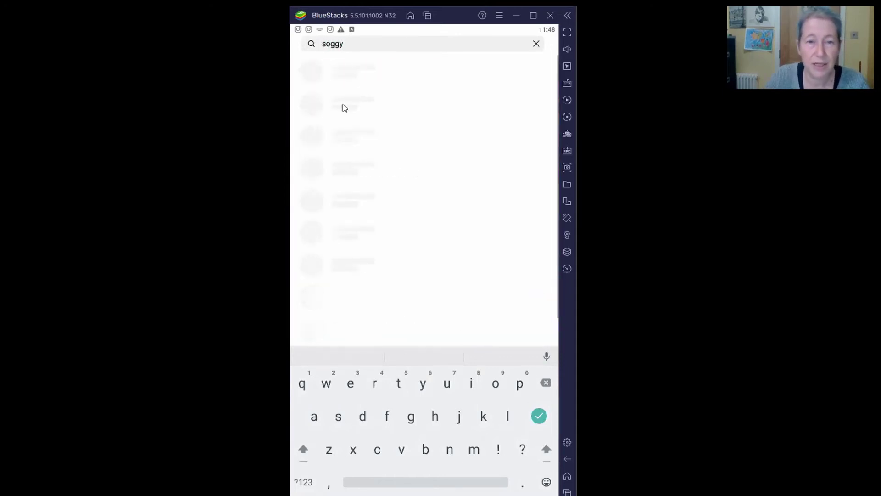
left_click(352, 73)
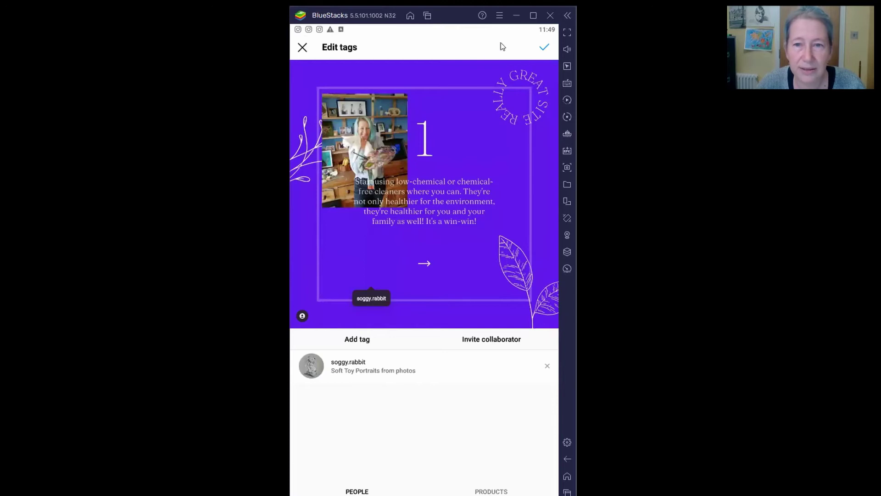
left_click(545, 47)
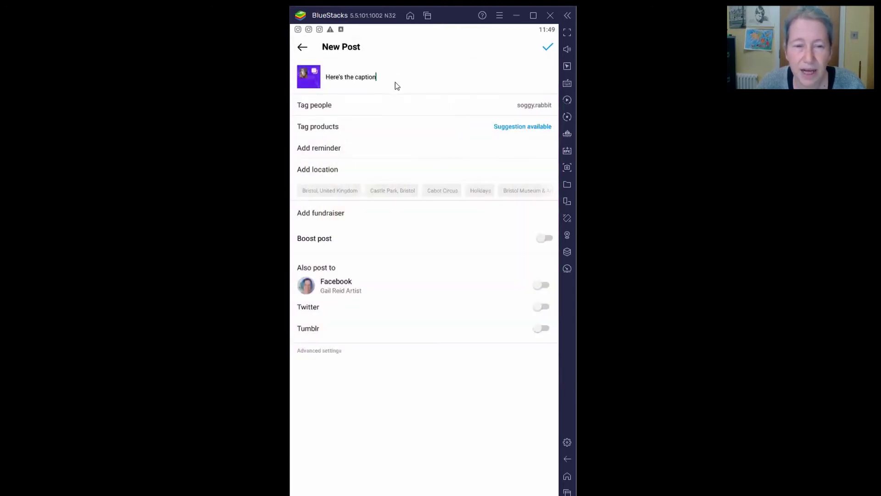
left_click(337, 187)
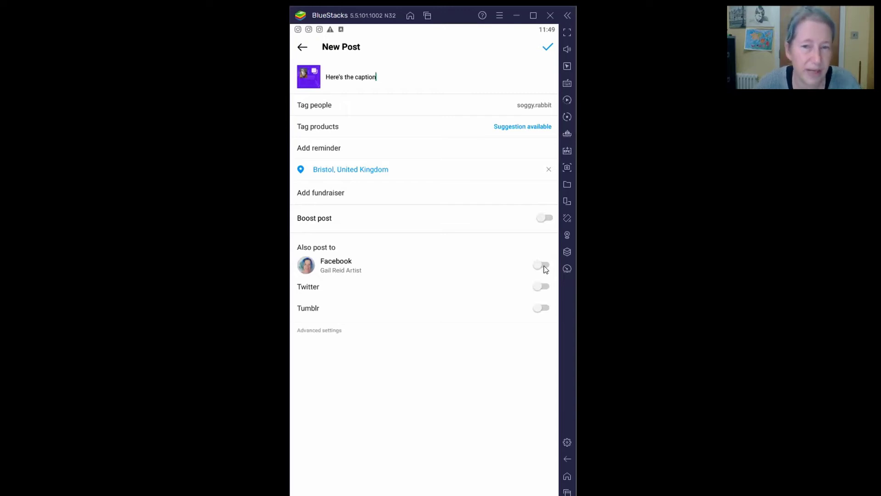
Go back out of the post details and slide editing, discarding the edits instead of saving a draft.
left_click(302, 47)
left_click(302, 48)
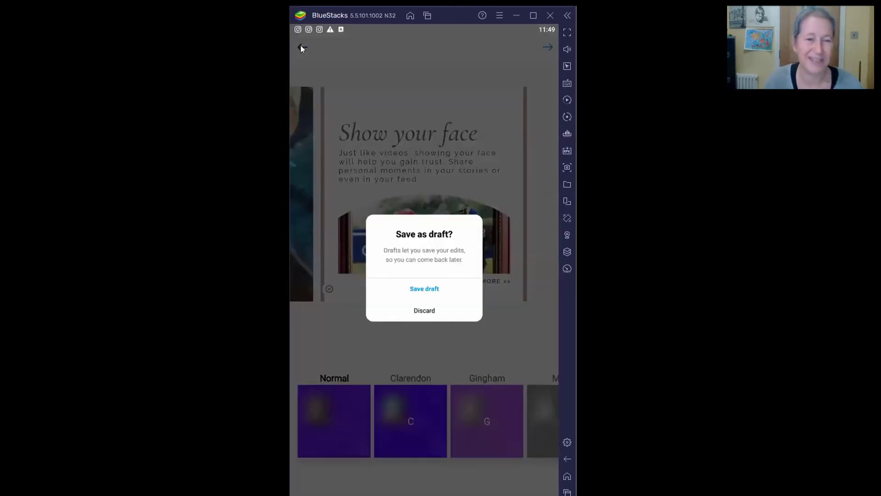
left_click(427, 310)
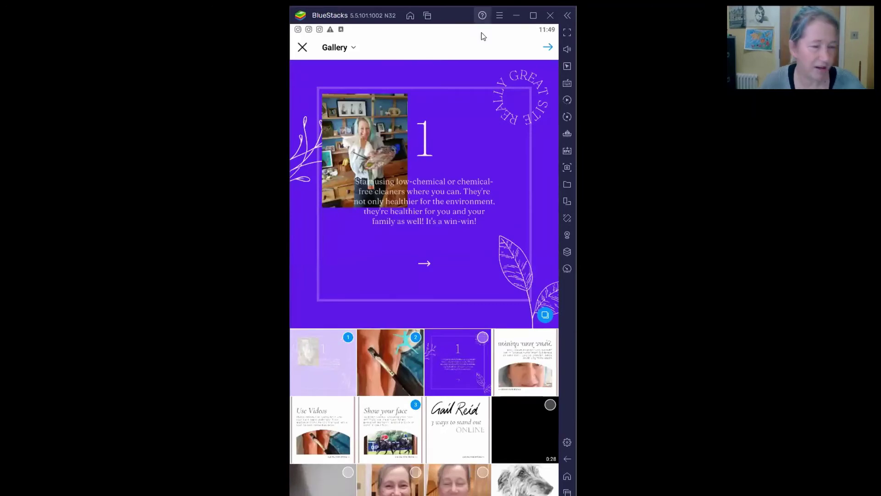
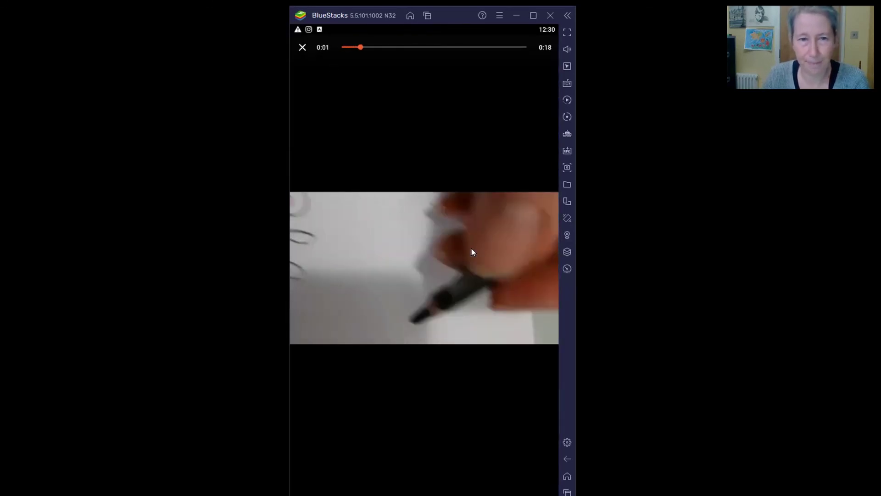
Close the saved video's preview, leave the YouCut editor and open the YouTube Studio app from the home screen.
left_click(302, 47)
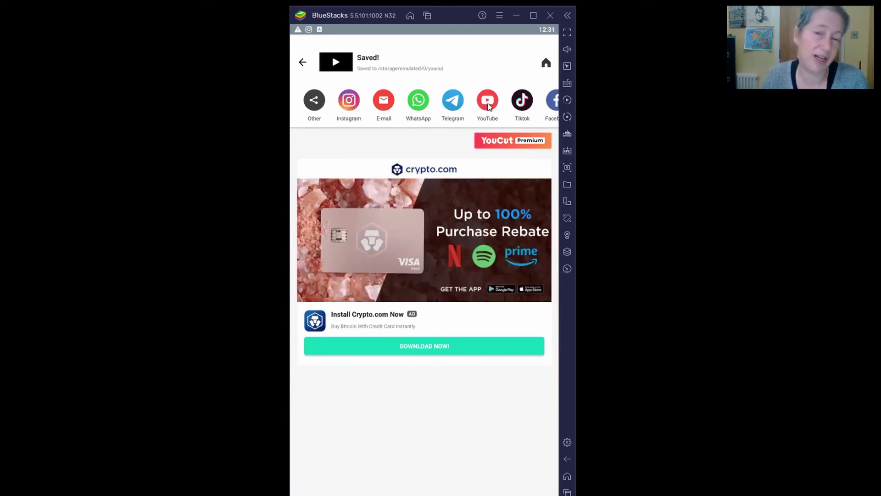
left_click(301, 63)
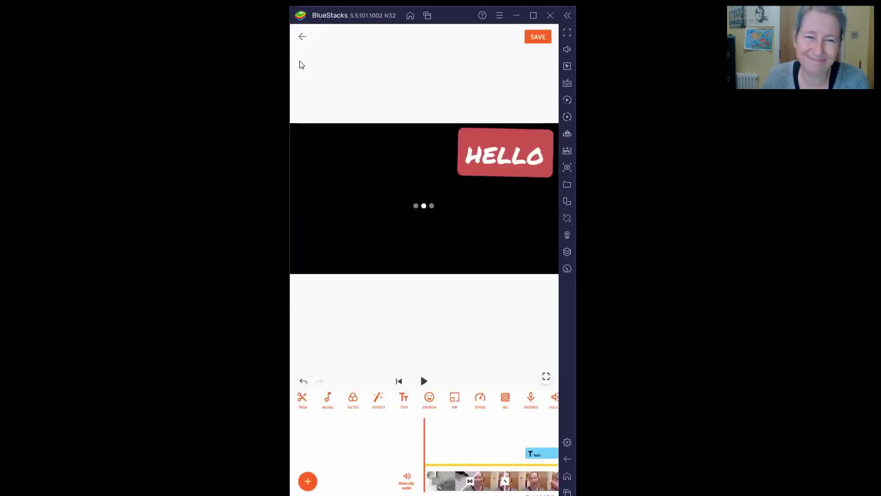
left_click(567, 476)
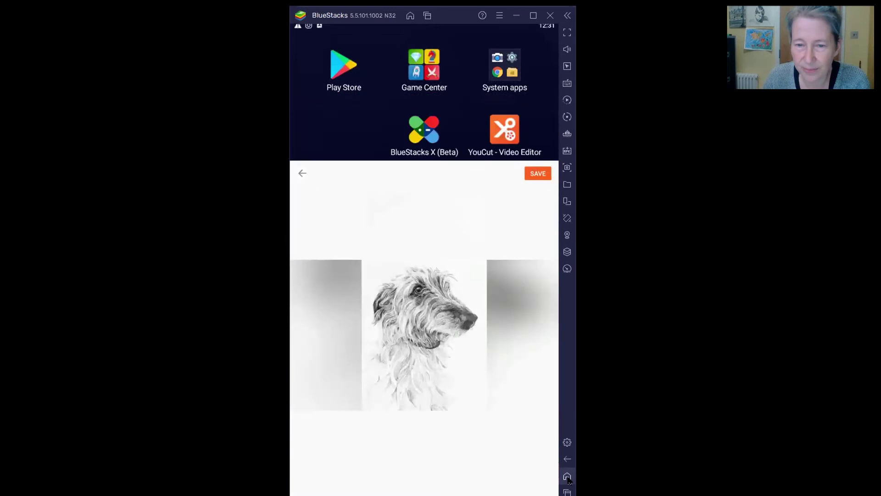
left_click(499, 202)
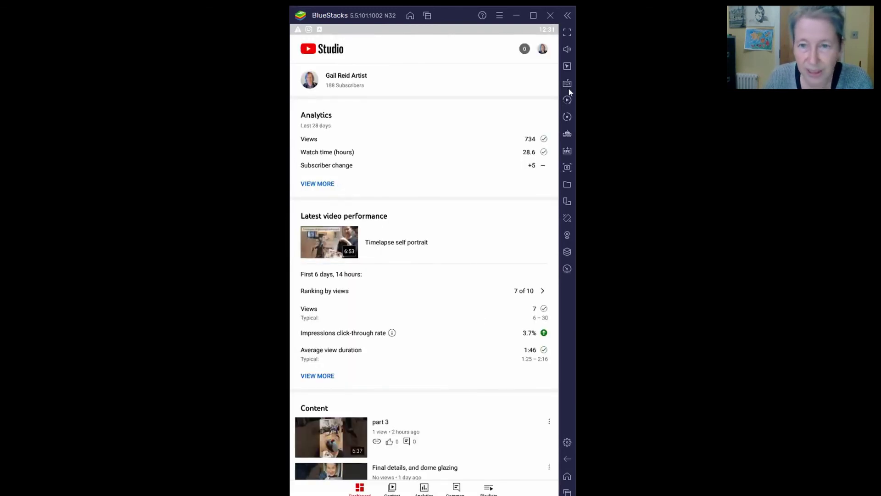
Check the channel accounts available in YouTube Studio and close the account page.
left_click(541, 50)
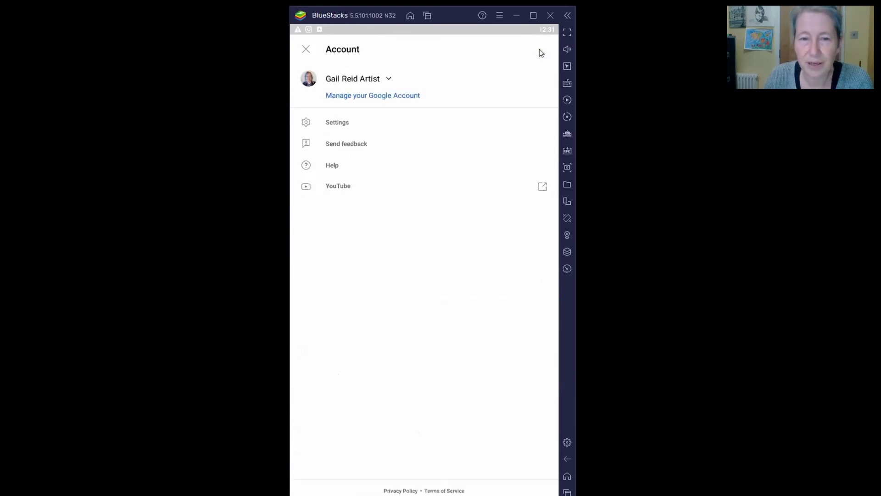
left_click(306, 78)
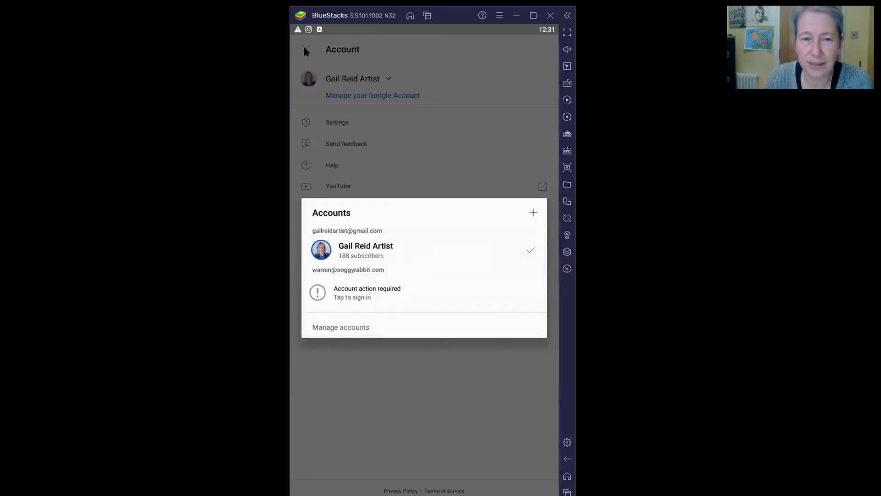
left_click(306, 51)
left_click(306, 50)
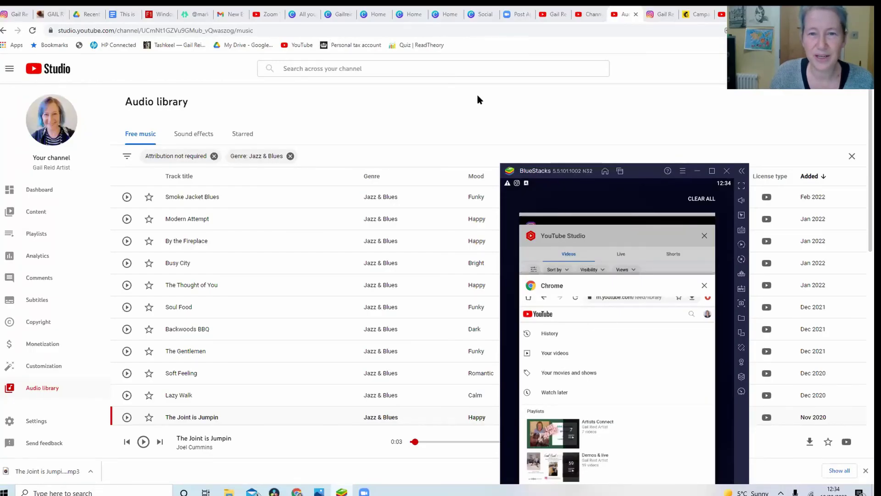
Switch to YouTube Studio in the browser and look over the account and create options on the channel content page.
left_click(453, 180)
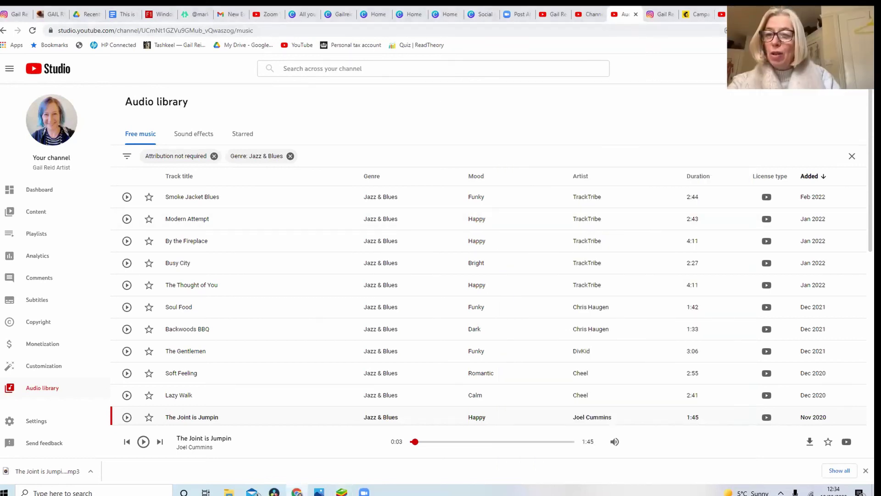
key("ctrl+shift+Tab")
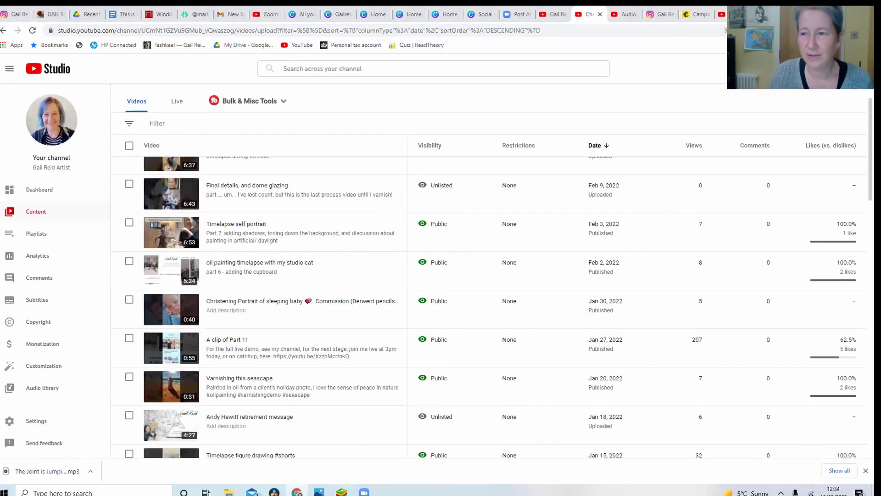
left_click(858, 69)
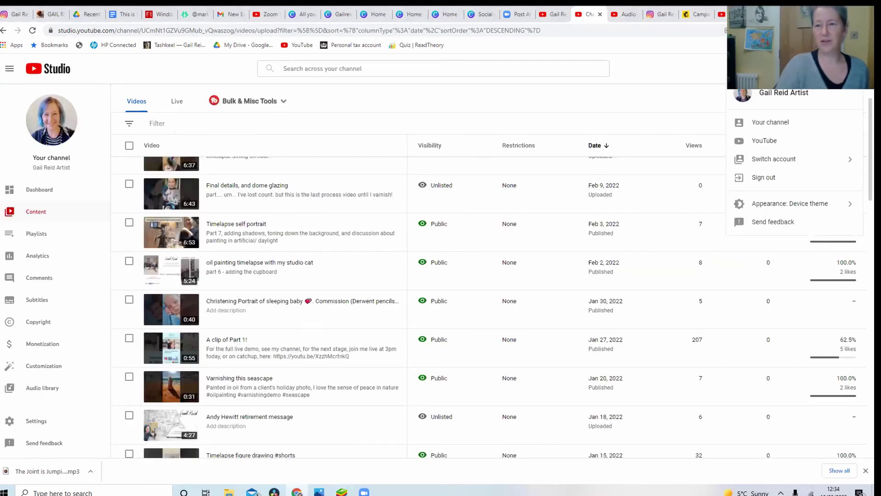
left_click(631, 65)
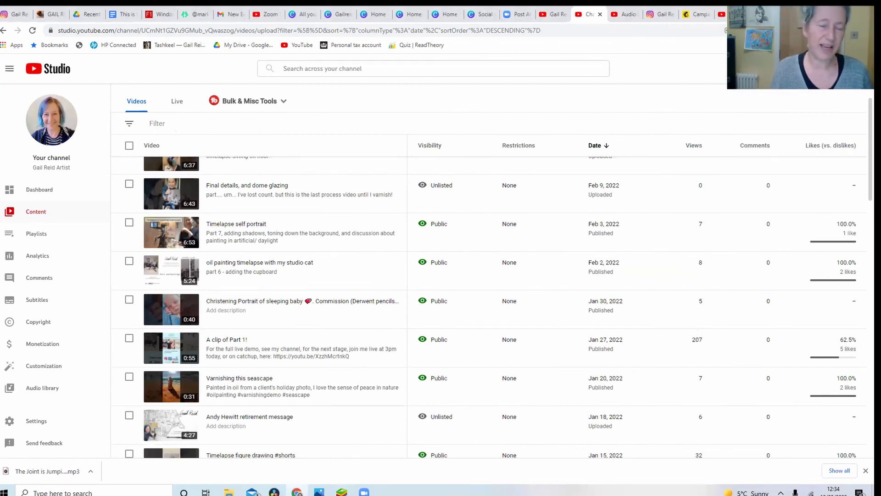
left_click(805, 69)
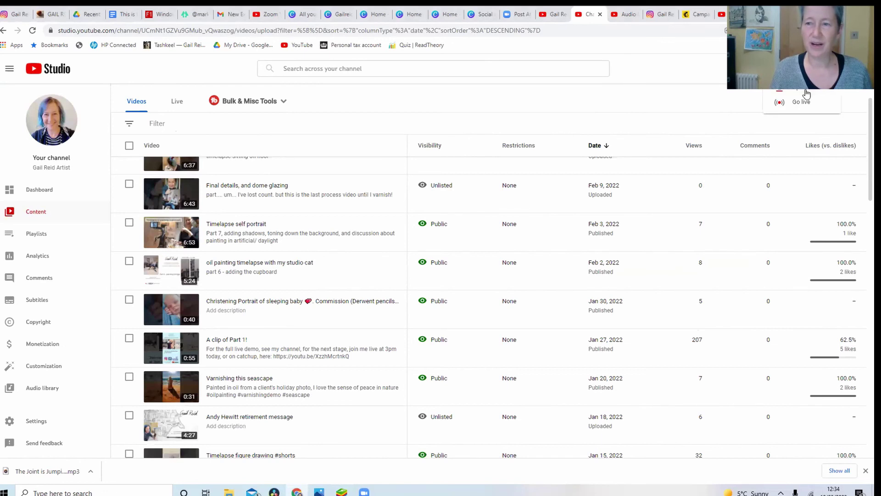
left_click(627, 21)
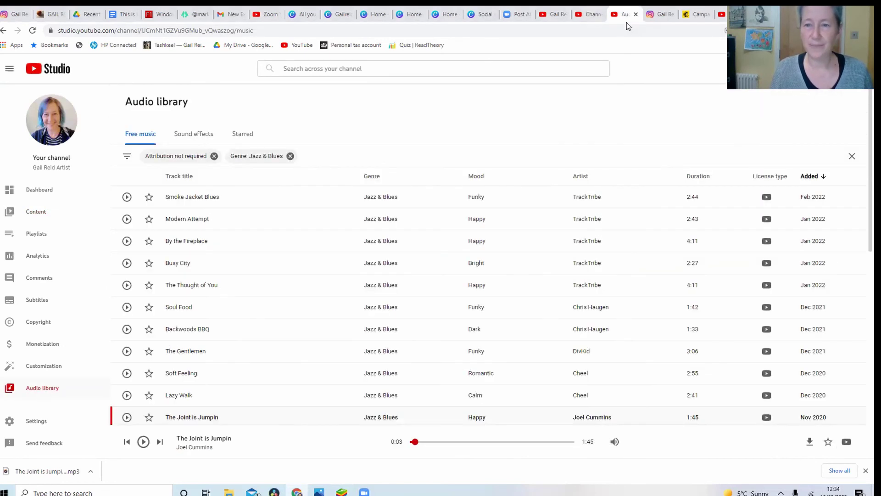
left_click(553, 15)
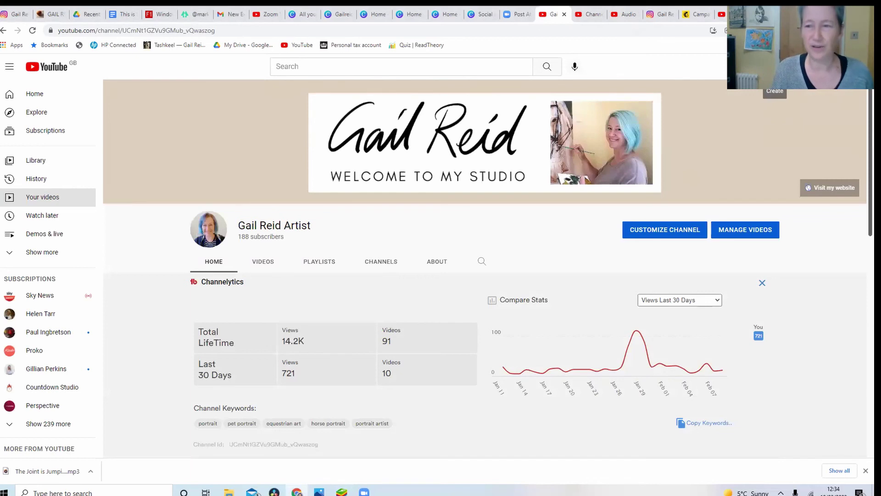
left_click(775, 66)
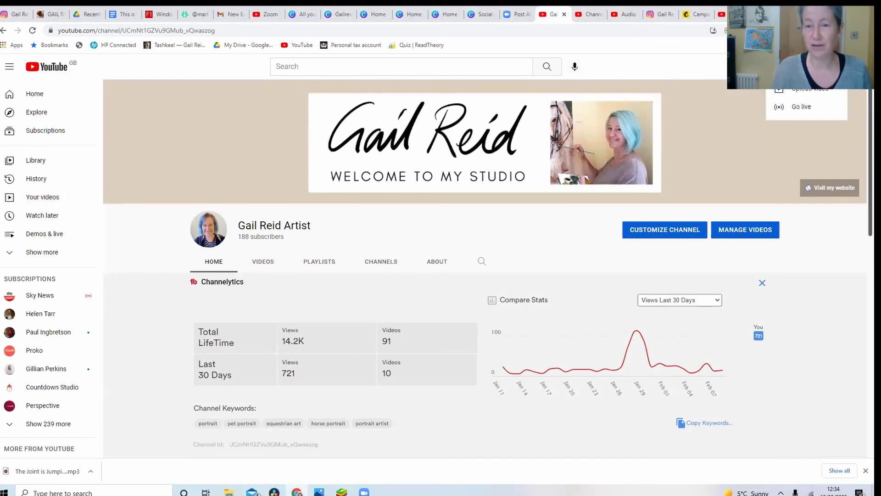
left_click(806, 93)
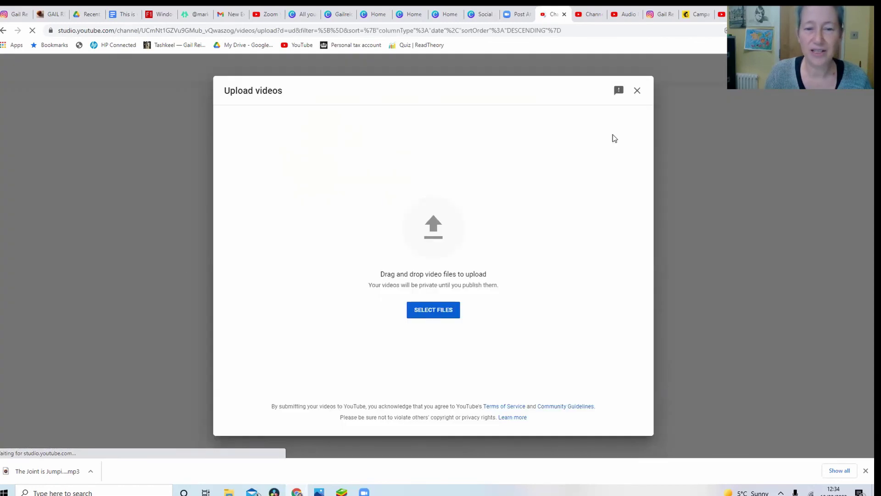
left_click(418, 308)
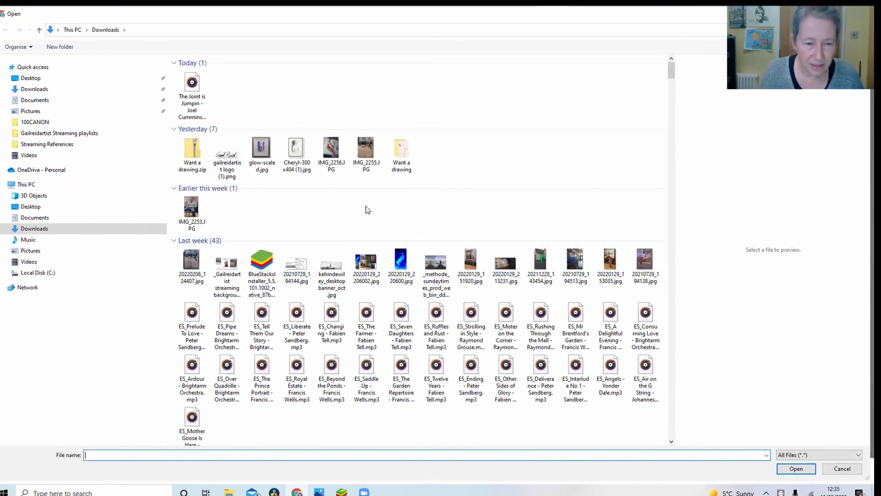
scroll(367, 207, "down", 5)
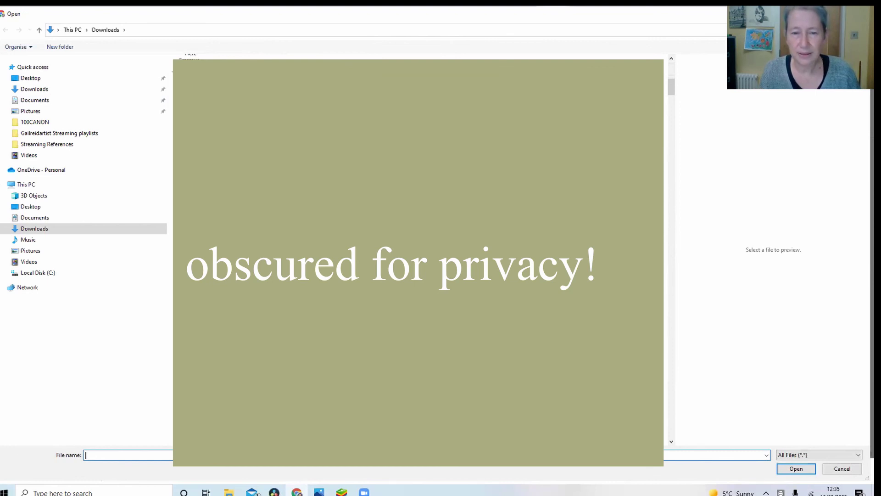
left_click(367, 207)
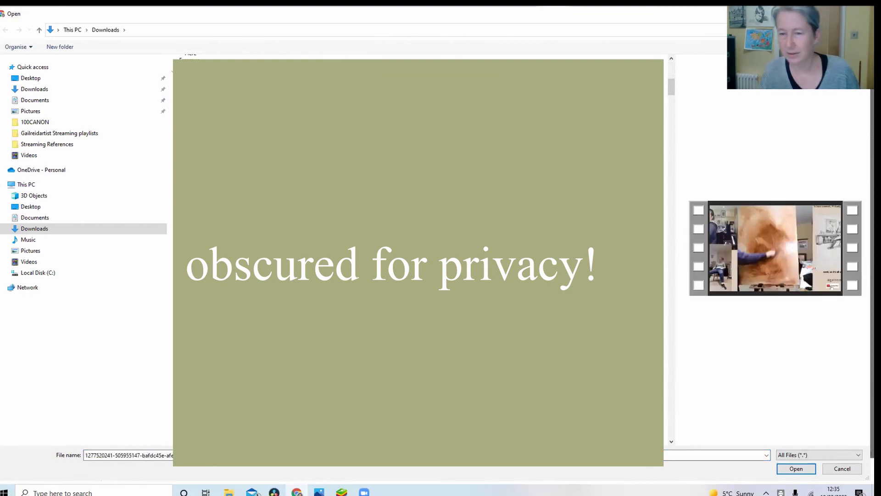
left_click(796, 469)
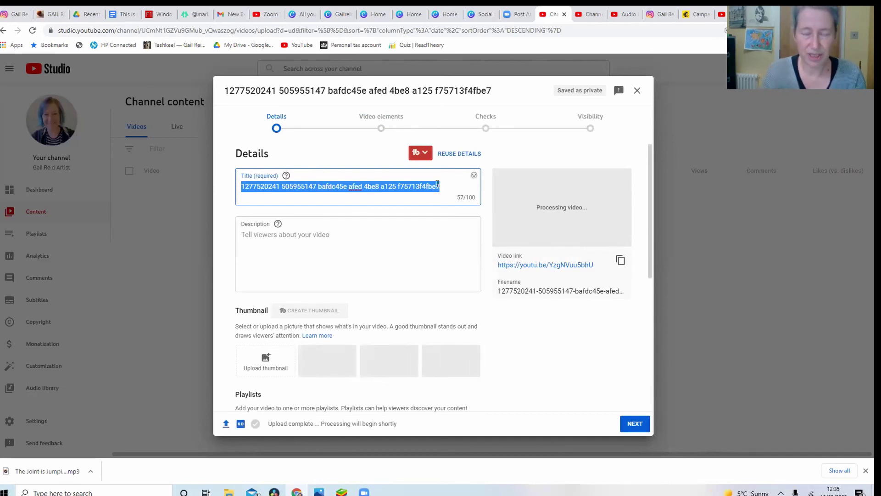
Title the uploaded video "hello world" and enter "sga sd" as its description.
type("hello world")
left_click(360, 236)
type("sga sd")
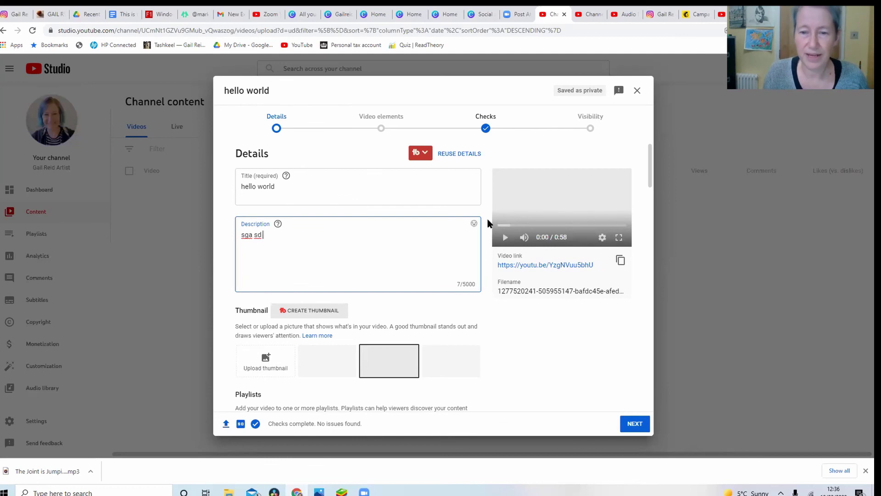
Play the first few seconds of the uploaded video and choose the first suggested frame as its thumbnail.
left_click(505, 240)
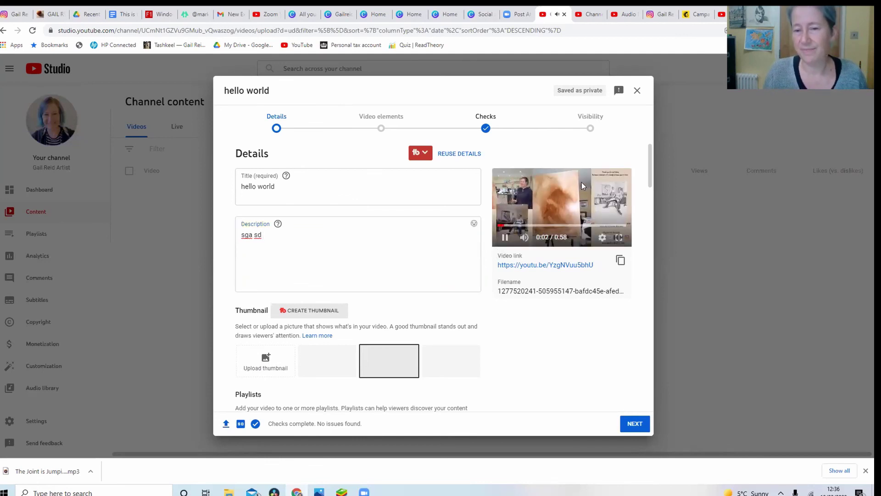
left_click(506, 238)
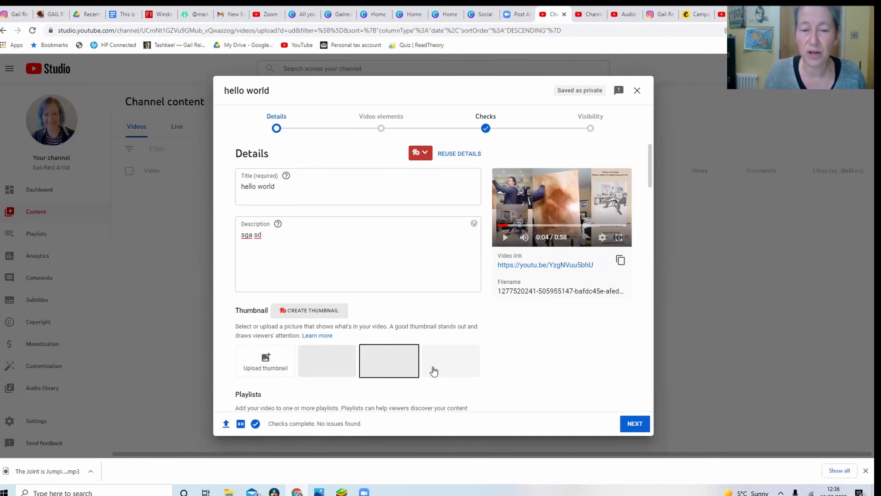
left_click(338, 367)
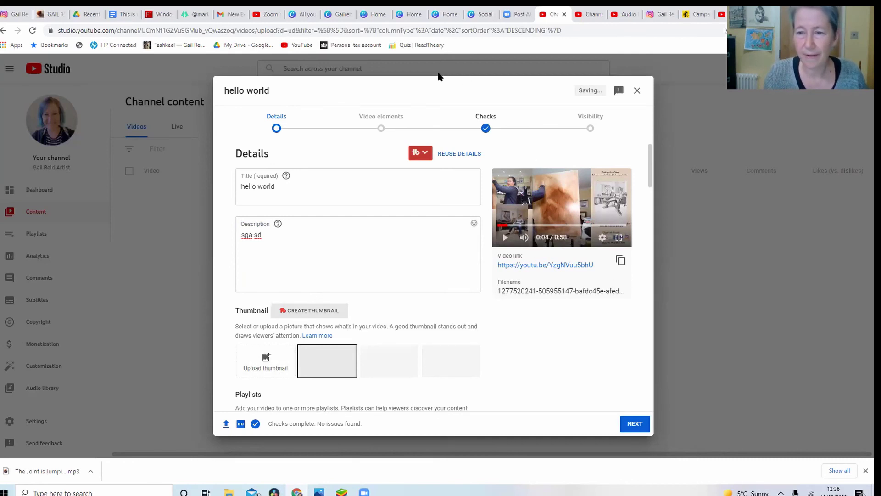
key("ctrl+a")
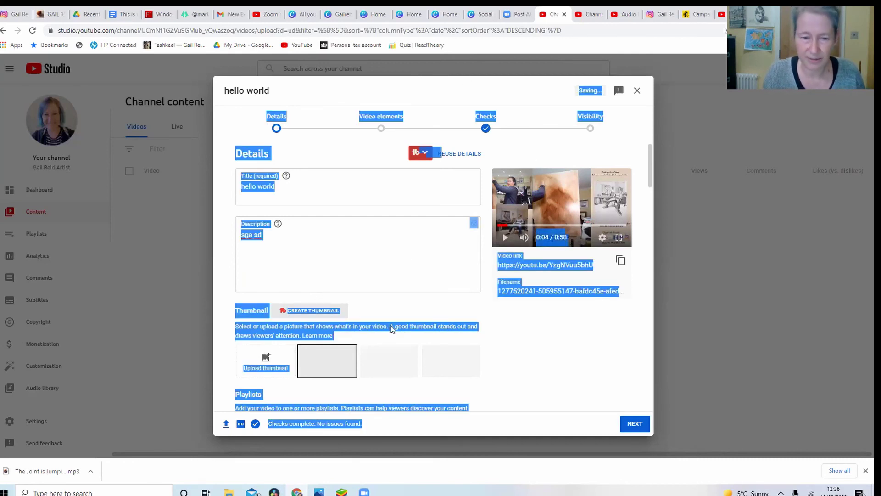
Upload the Rocket Yoga image from Downloads as the video's custom thumbnail.
left_click(405, 279)
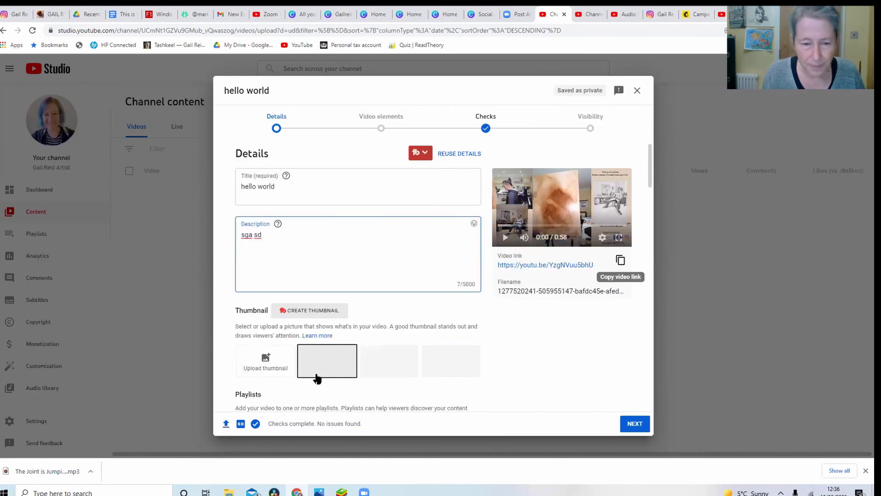
left_click(265, 360)
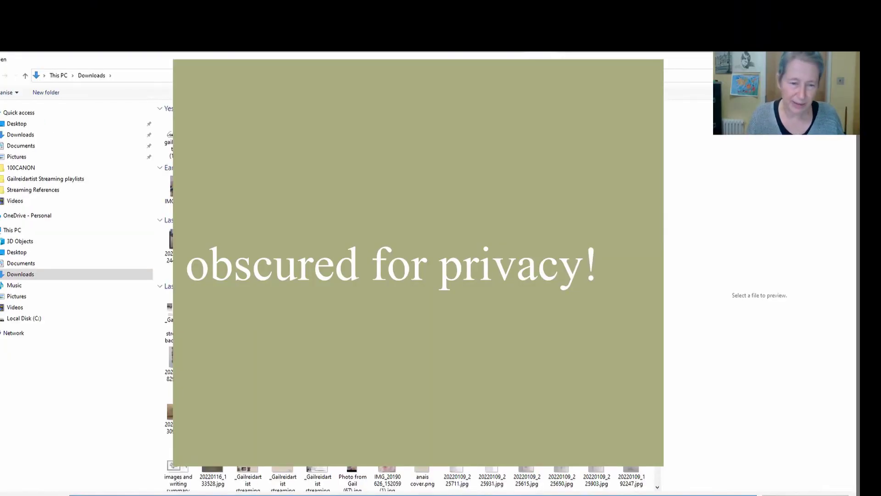
scroll(170, 284, "down", 8)
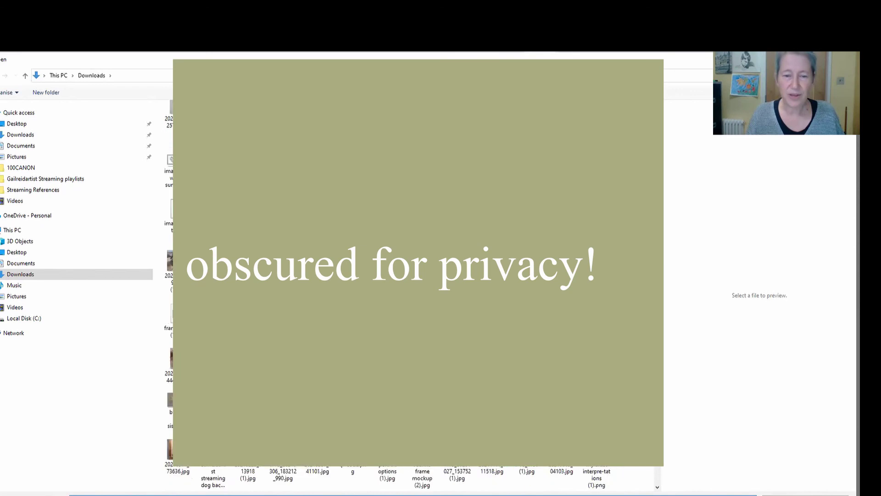
scroll(170, 285, "down", 5)
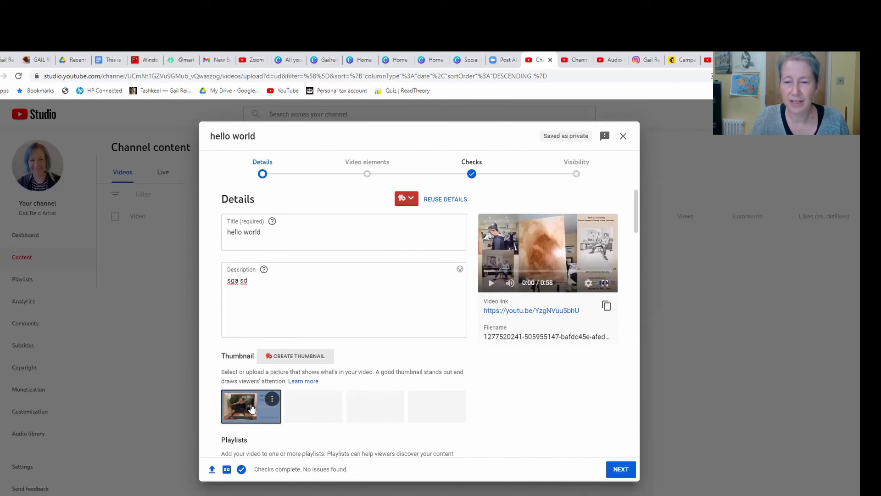
Continue past the video elements and checks without additions, set the video's visibility to Unlisted, and save it.
left_click(622, 474)
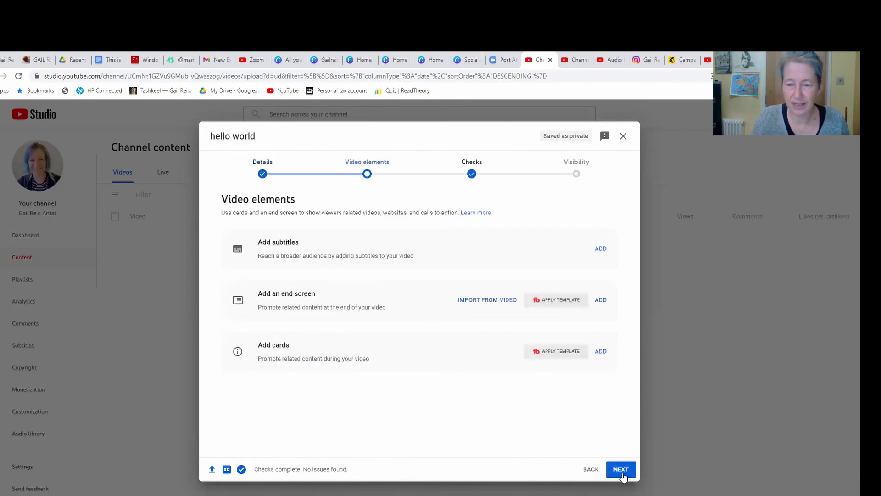
left_click(623, 473)
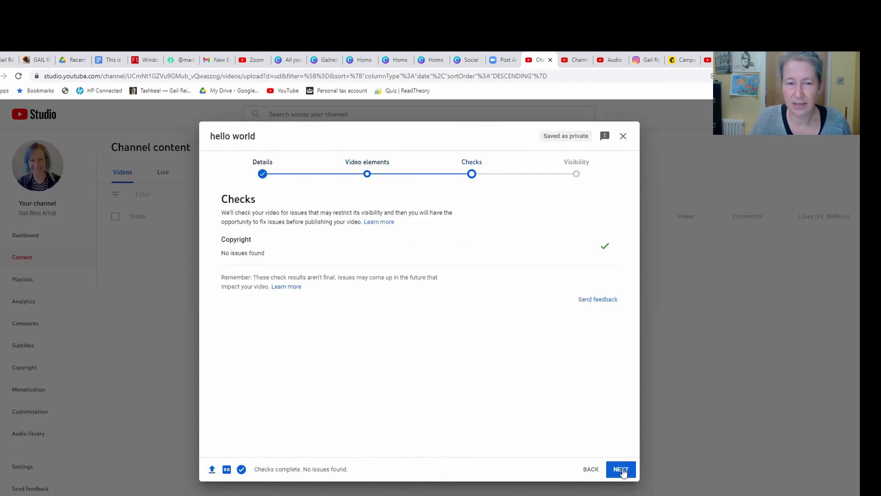
left_click(623, 470)
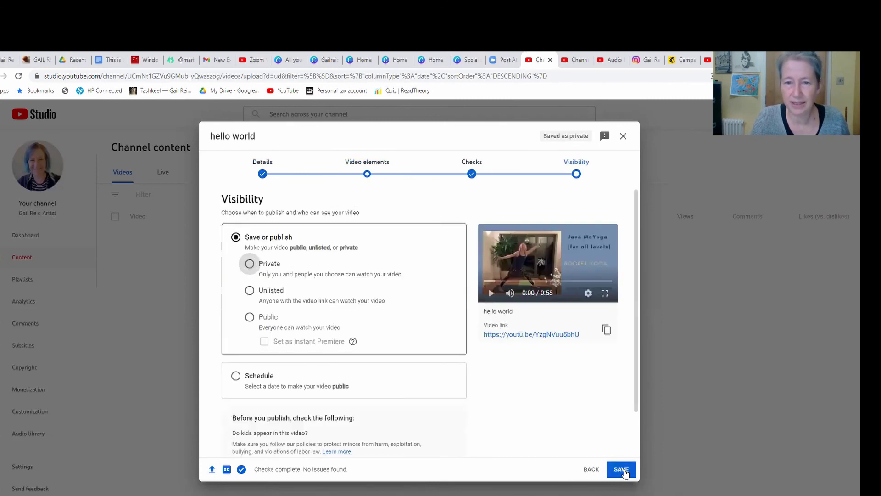
left_click(251, 292)
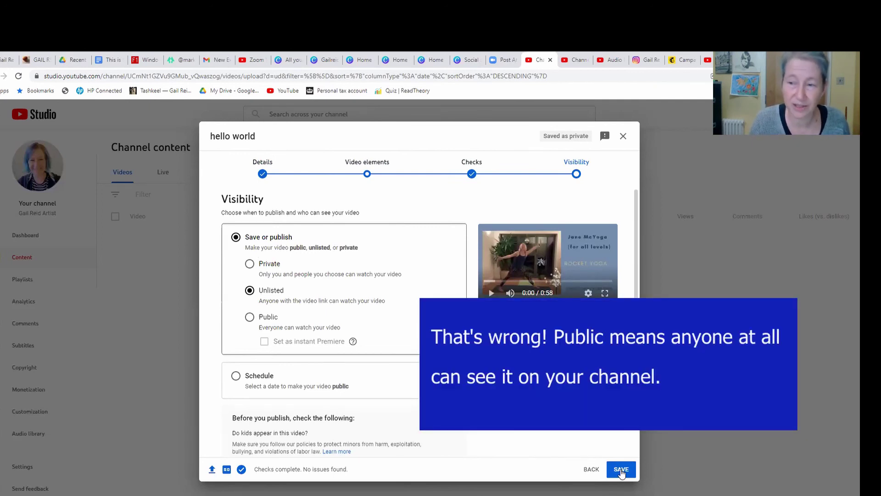
left_click(620, 469)
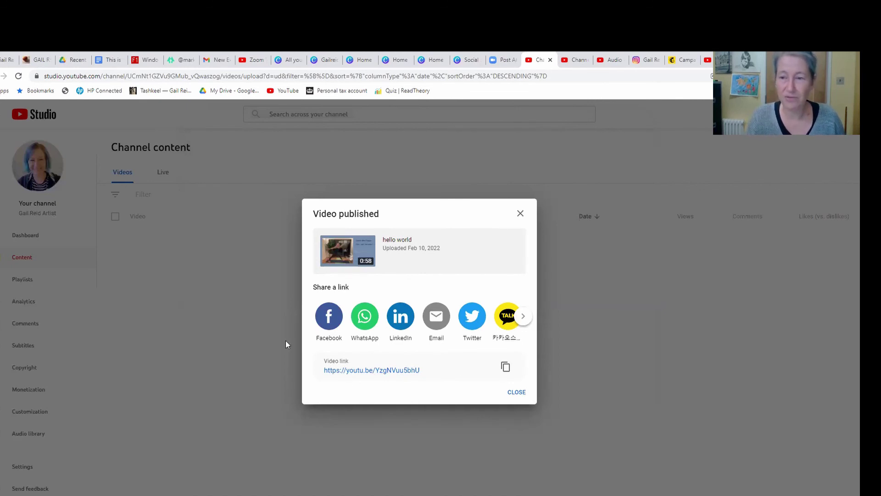
Copy the published video's link and open the artist's Facebook page in a new browser tab.
left_click_drag(428, 374, 320, 371)
key("ctrl+c")
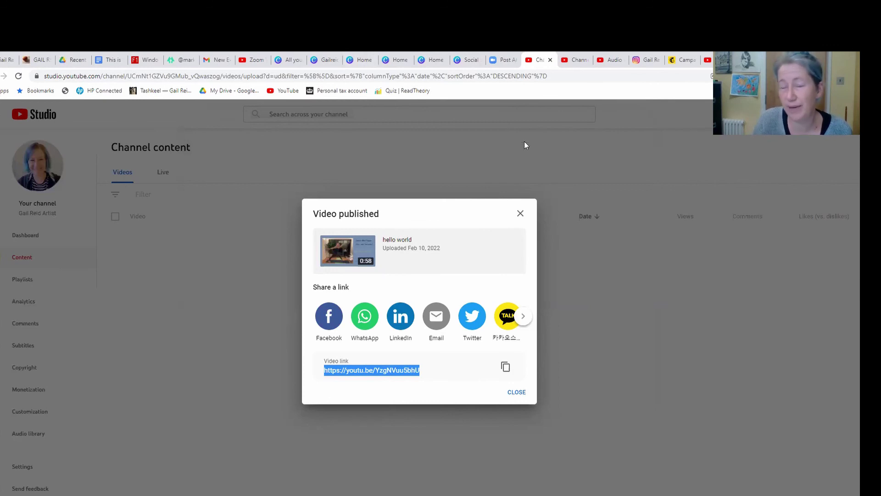
key("ctrl+t")
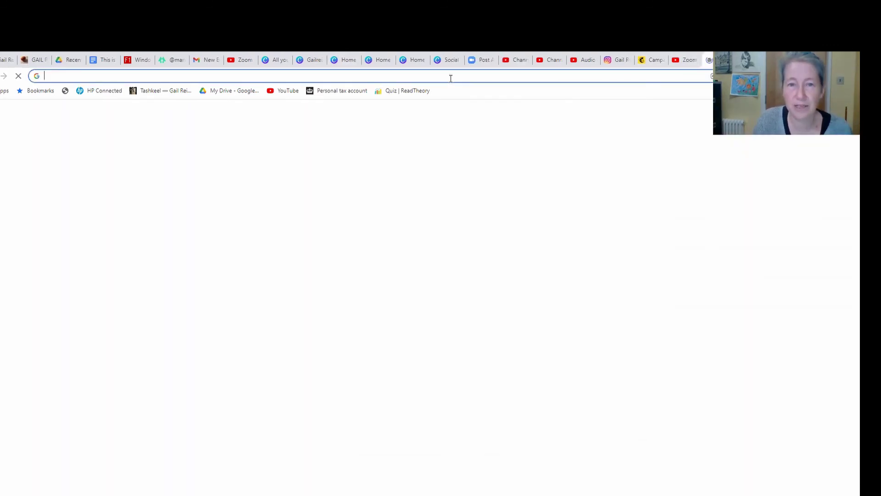
type("facebo")
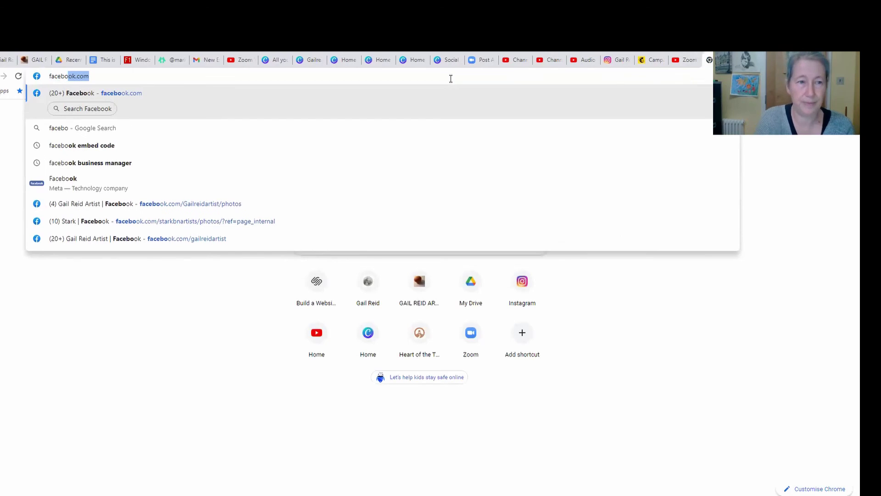
type("ok.com/gailreidarti")
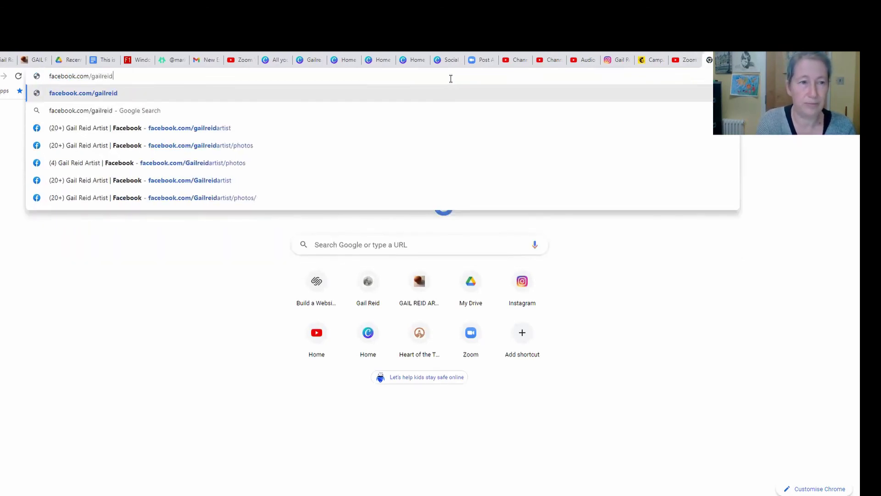
type("st")
key("Return")
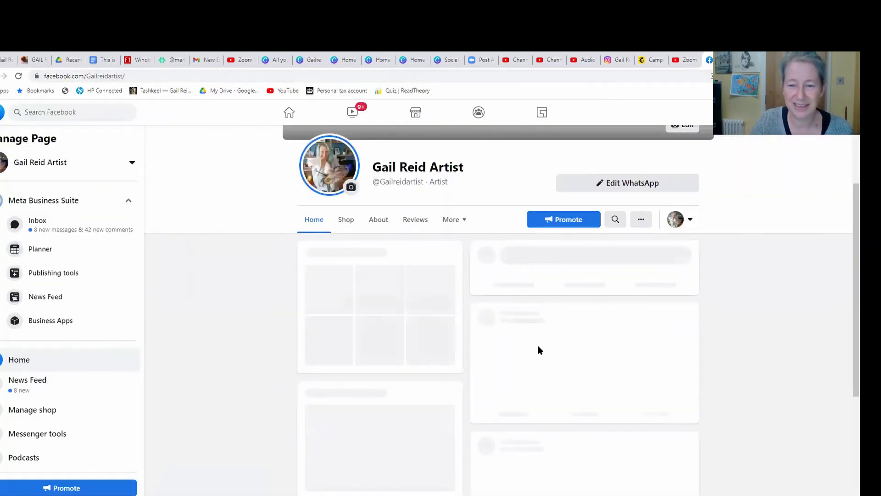
Paste the copied YouTube link into a new post on the Facebook page and close the draft without publishing.
left_click(559, 363)
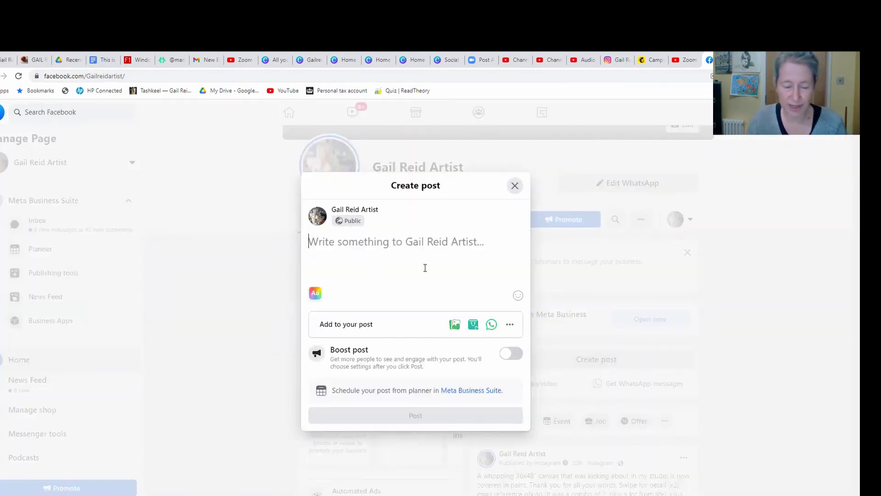
key("ctrl+v")
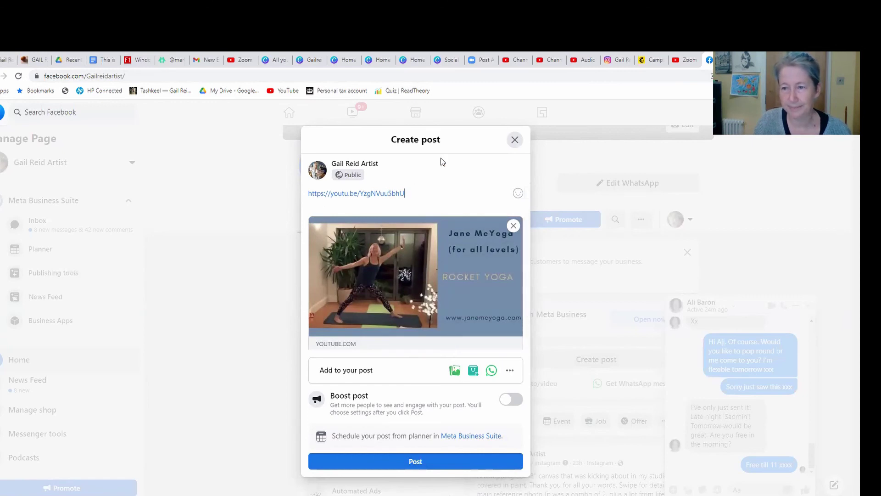
left_click(515, 140)
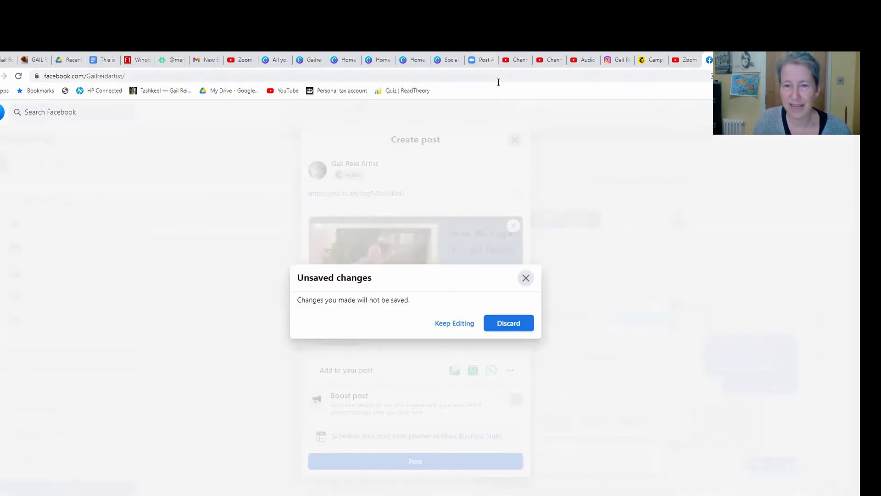